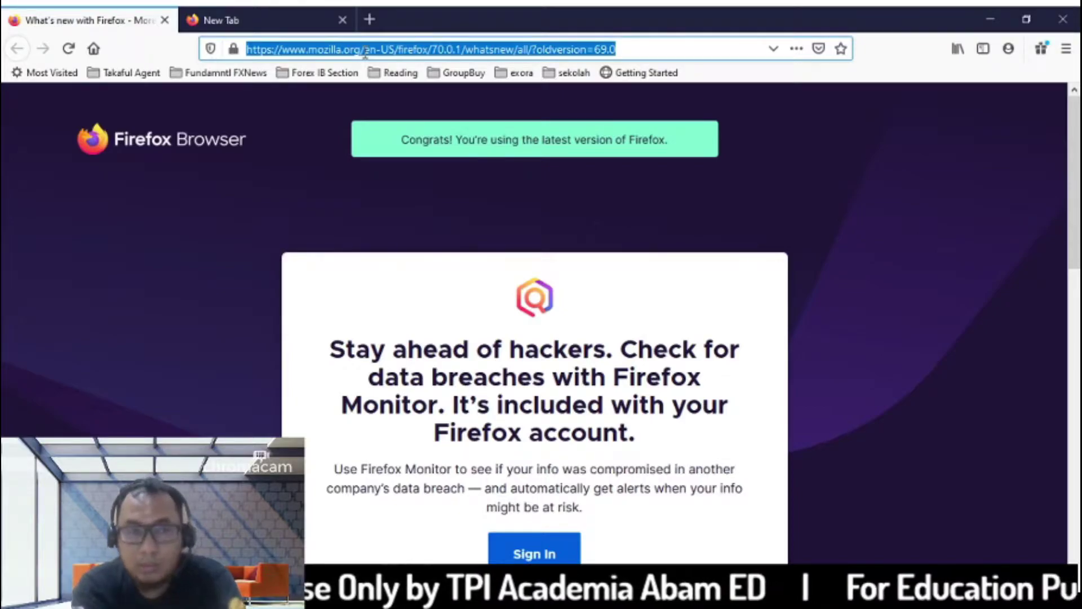
pyautogui.write('www')
pyautogui.press('BackSpace')
pyautogui.press('BackSpace')
pyautogui.press('BackSpace')
pyautogui.press('BackSpace')
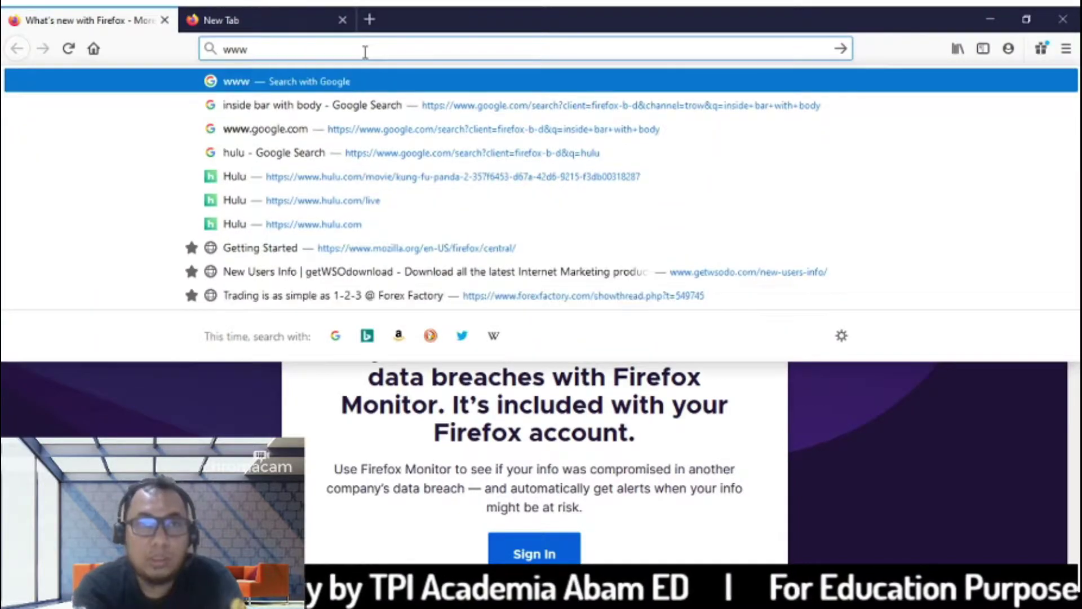
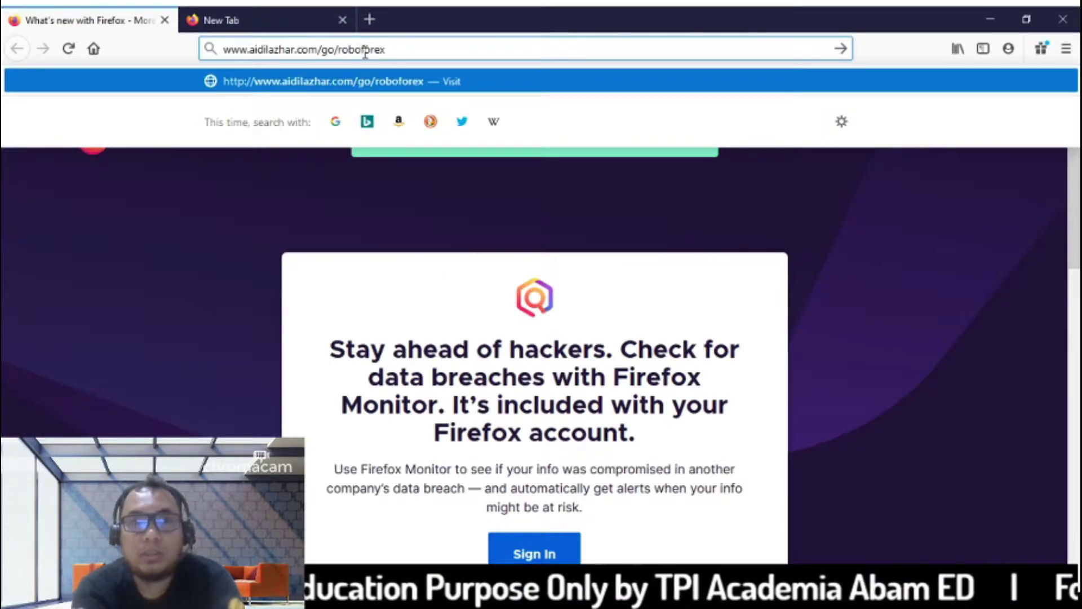
pyautogui.press('Return')
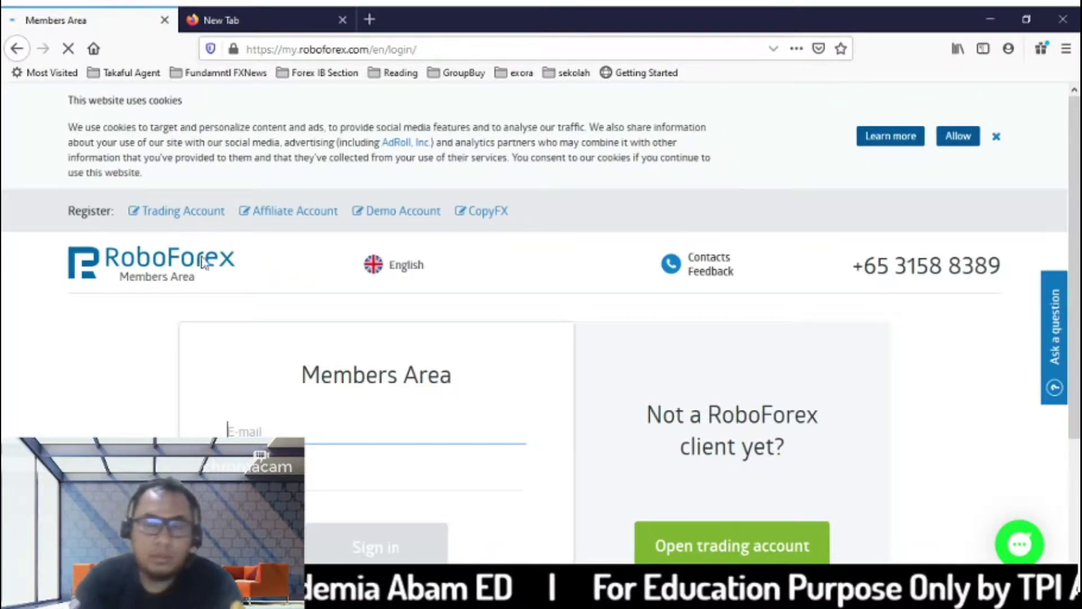
# Start the Open trading account registration from the login page.
pyautogui.scroll(-3, 519, 359)
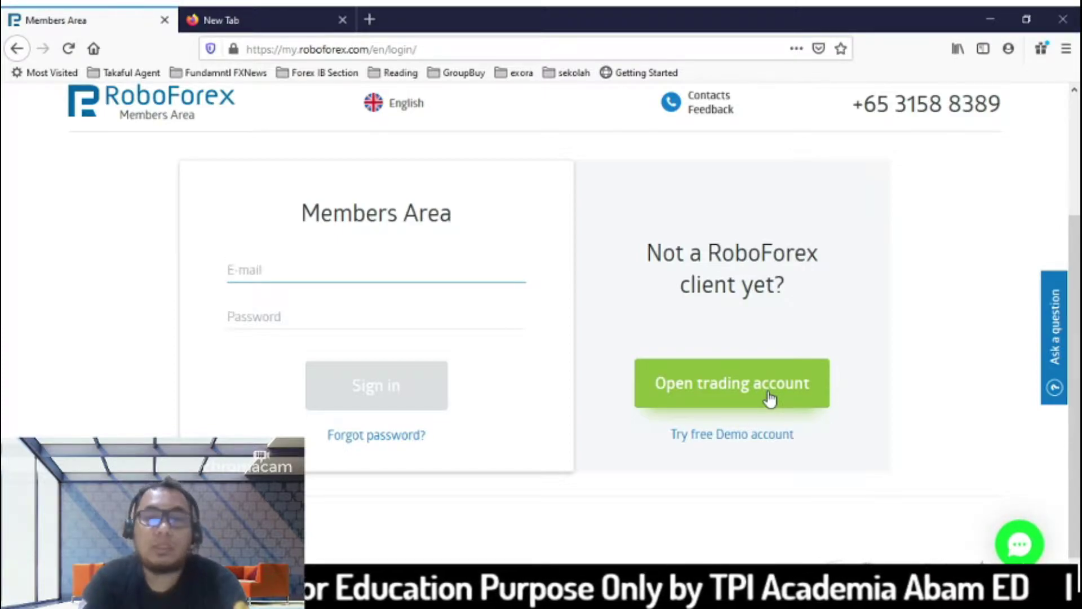
pyautogui.click(505, 419)
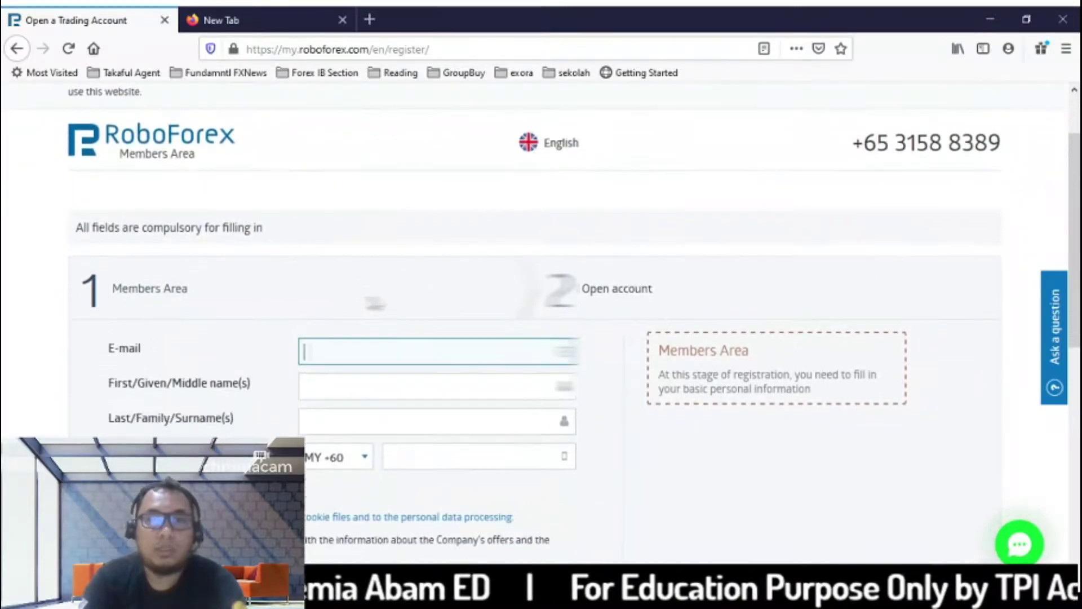
# Paste the saved e-mail and enter the applicant's first name, surname and mobile number.
pyautogui.hotkey('ctrl', 'v')
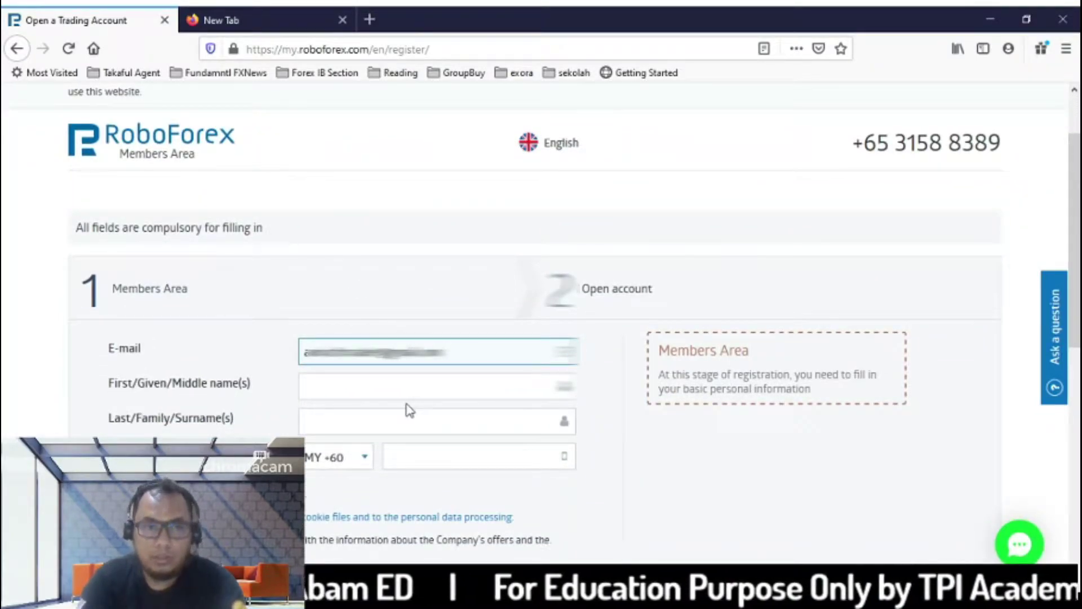
pyautogui.scroll(-3, 414, 407)
pyautogui.click(385, 226)
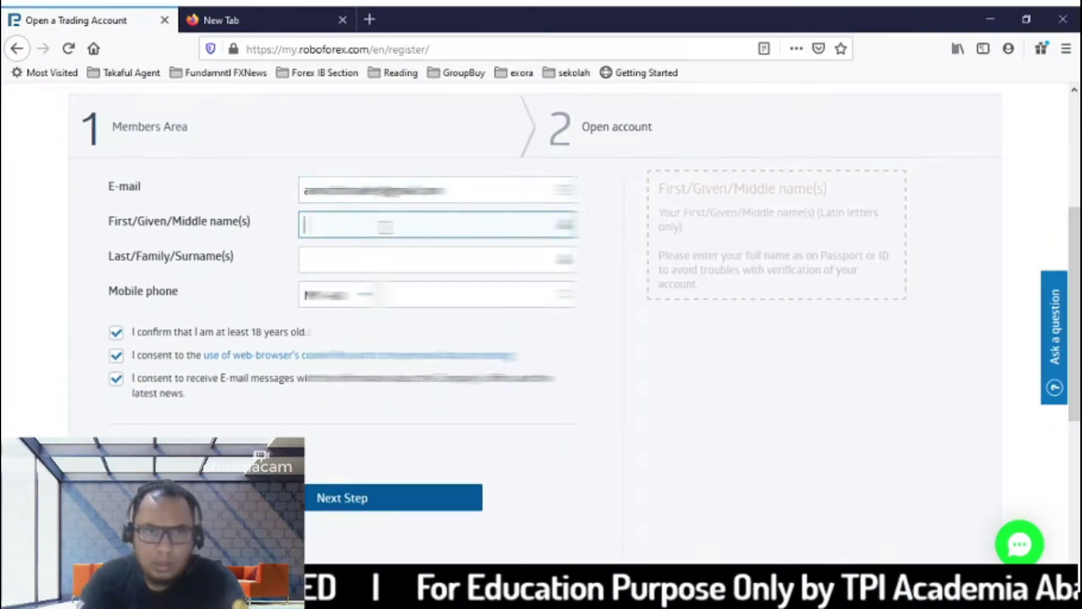
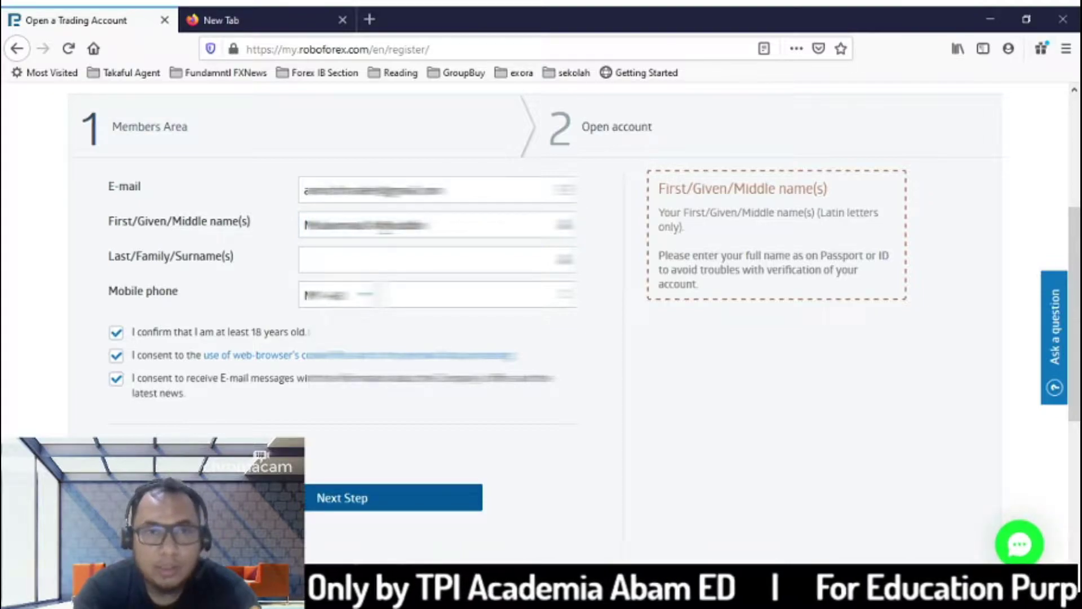
pyautogui.click(339, 264)
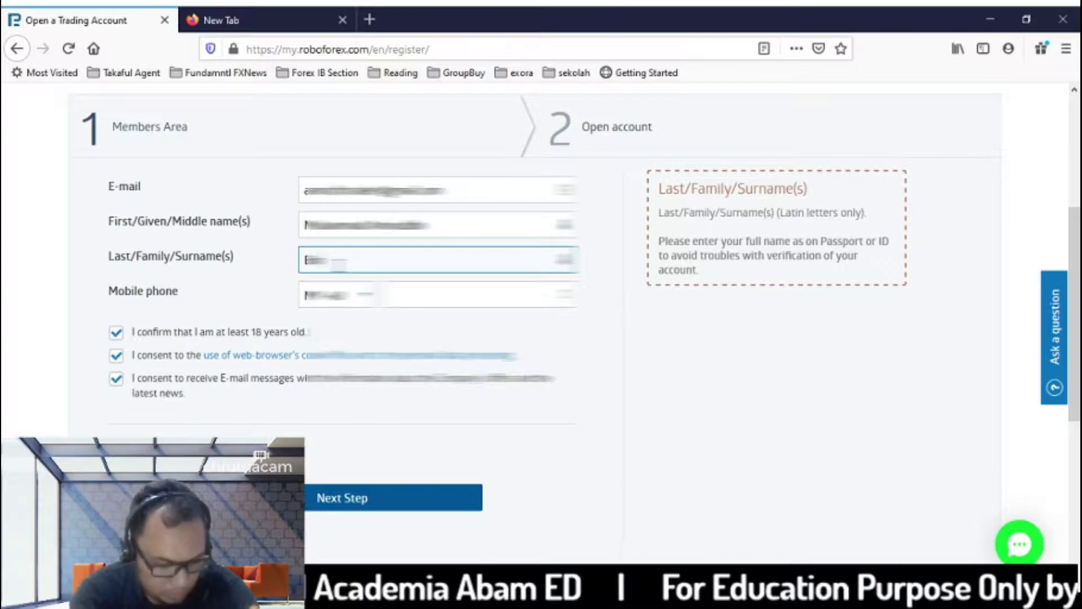
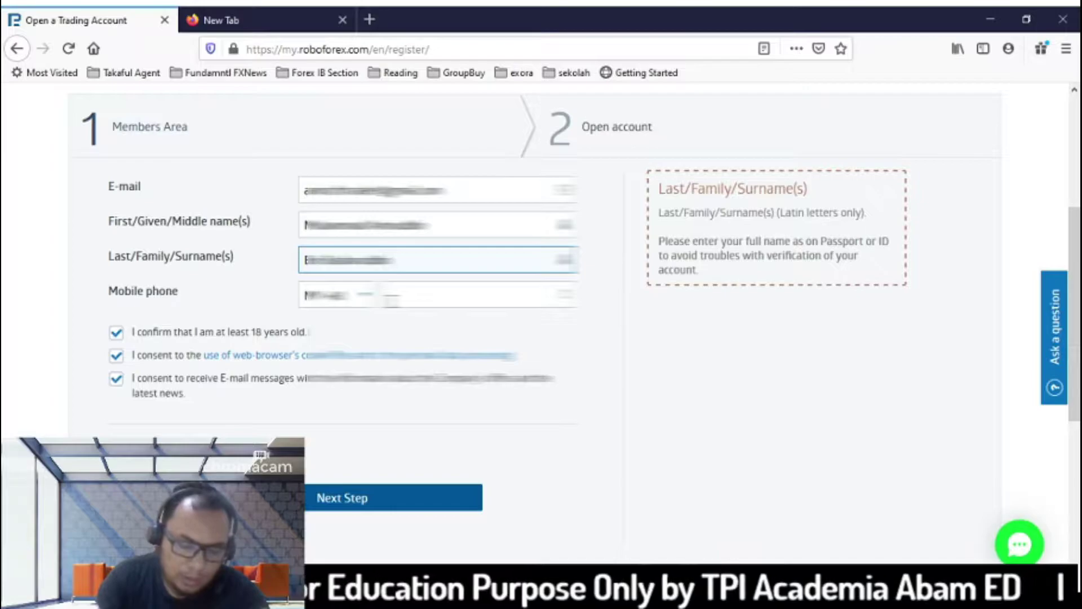
pyautogui.click(429, 294)
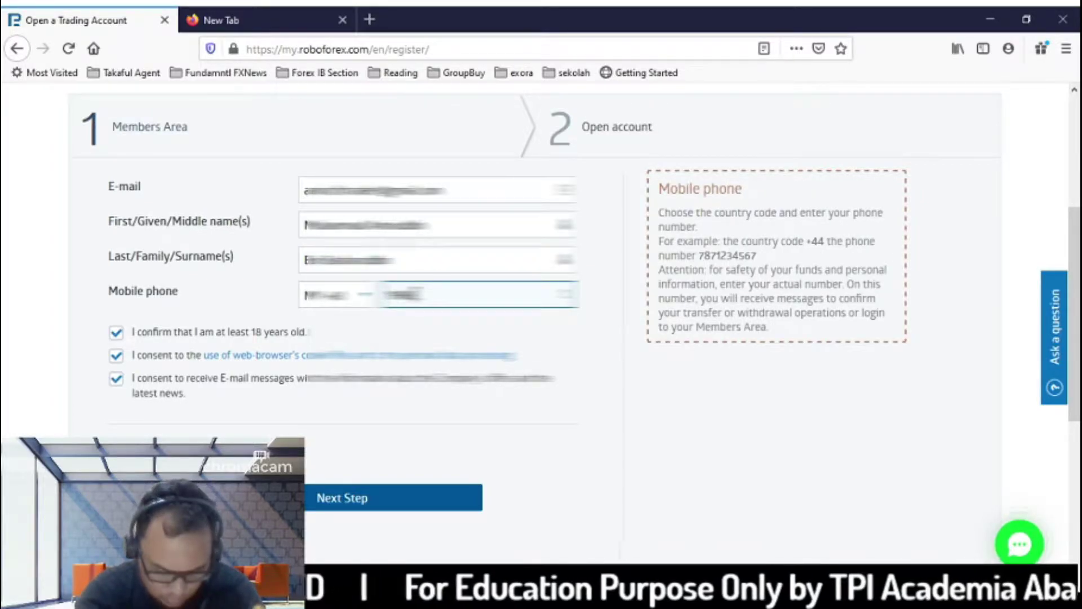
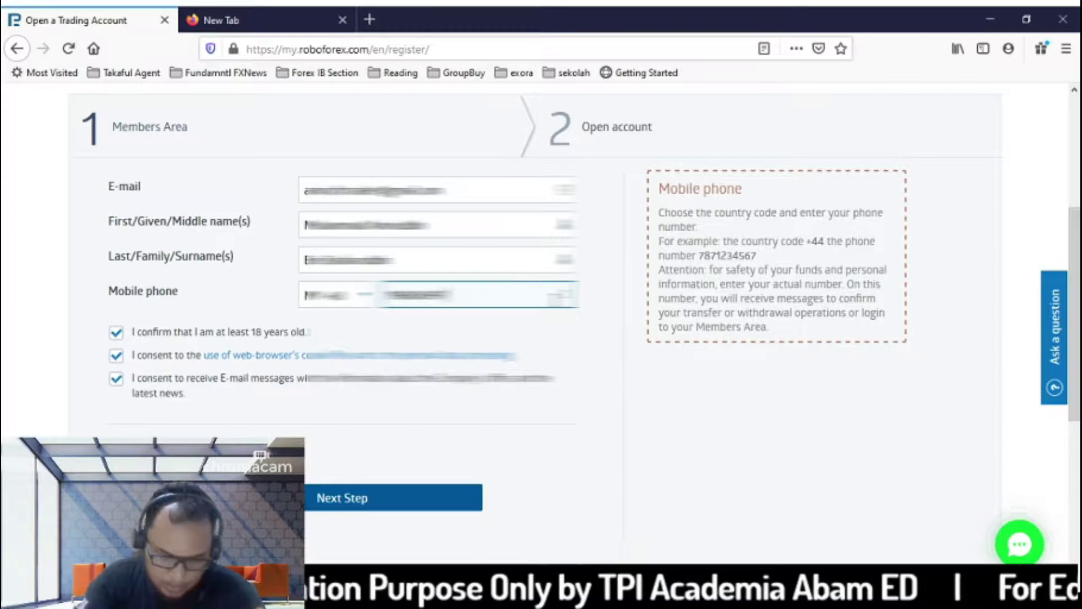
# Keep the age and data-processing consents ticked and leave marketing e-mails declined.
pyautogui.click(116, 339)
pyautogui.click(116, 337)
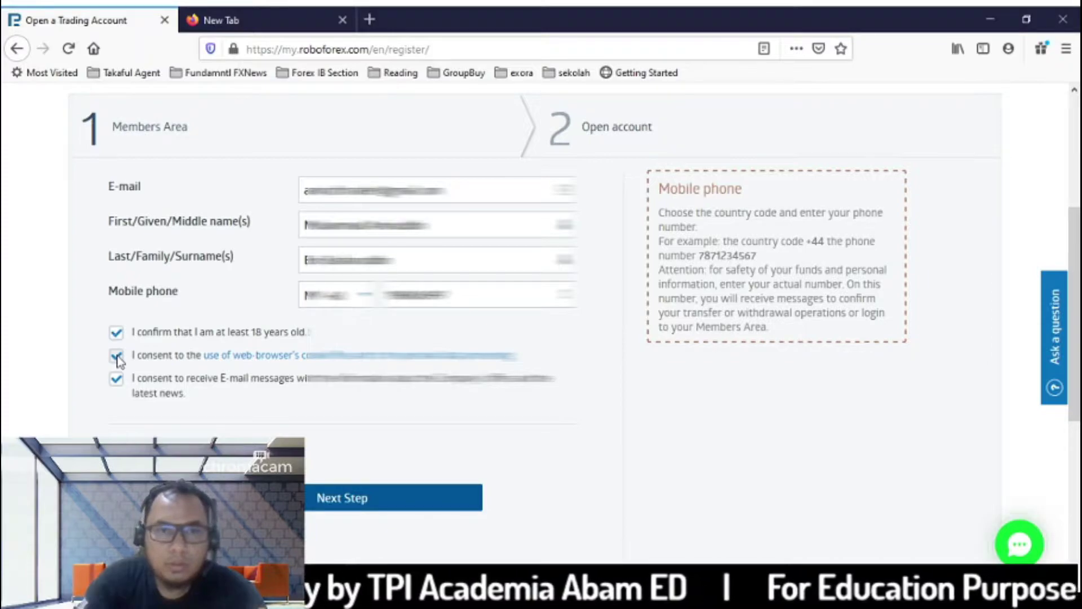
pyautogui.click(116, 356)
pyautogui.click(117, 357)
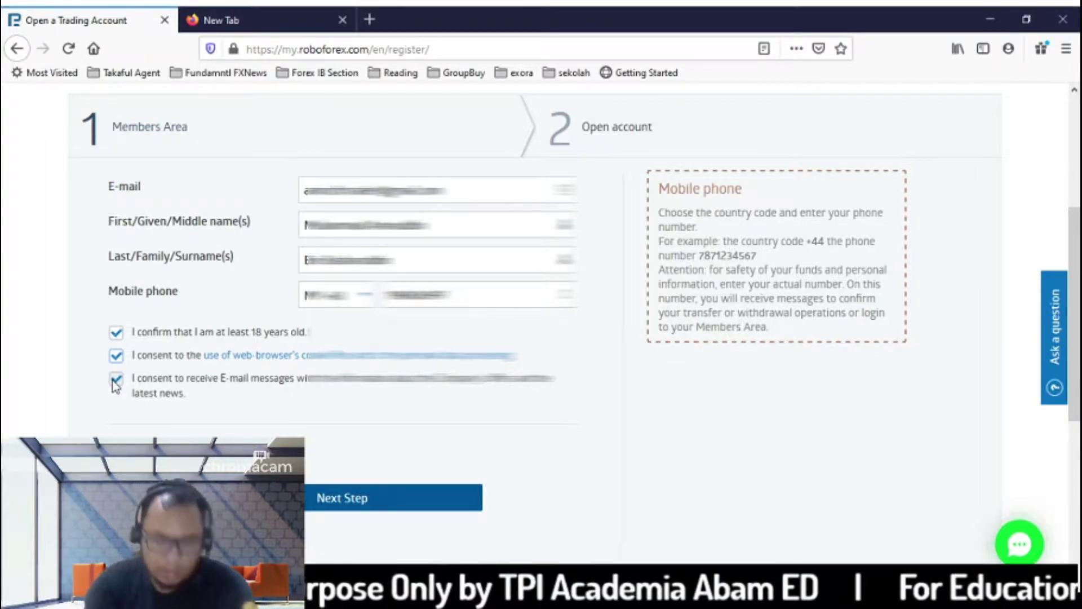
pyautogui.click(117, 383)
pyautogui.click(117, 382)
pyautogui.click(117, 382)
pyautogui.click(117, 380)
pyautogui.click(116, 381)
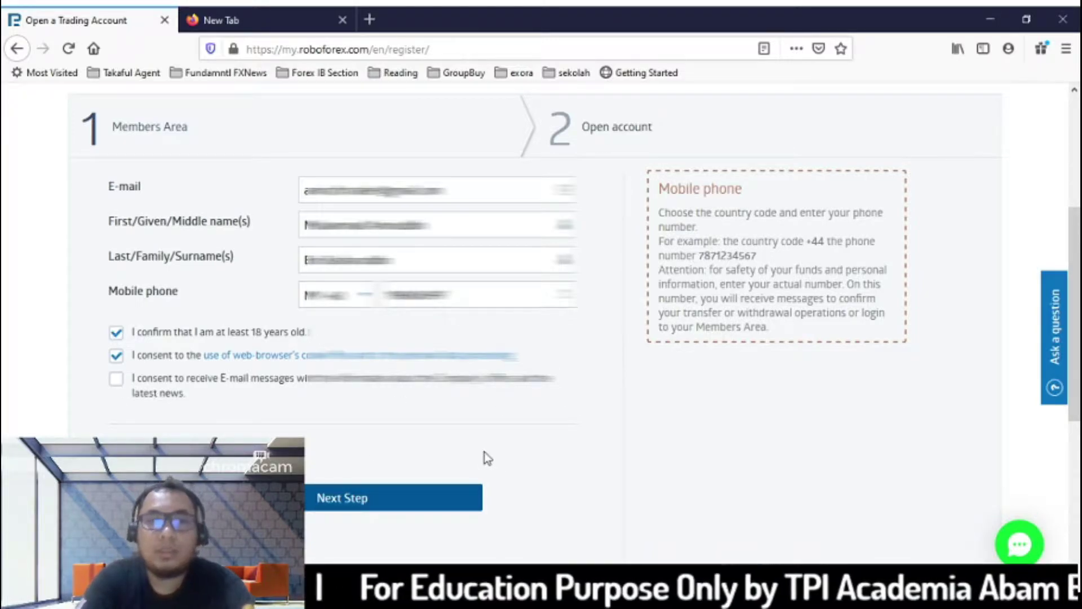
# Submit the personal details form to advance to the Open account step.
pyautogui.click(322, 499)
pyautogui.scroll(-5, 417, 472)
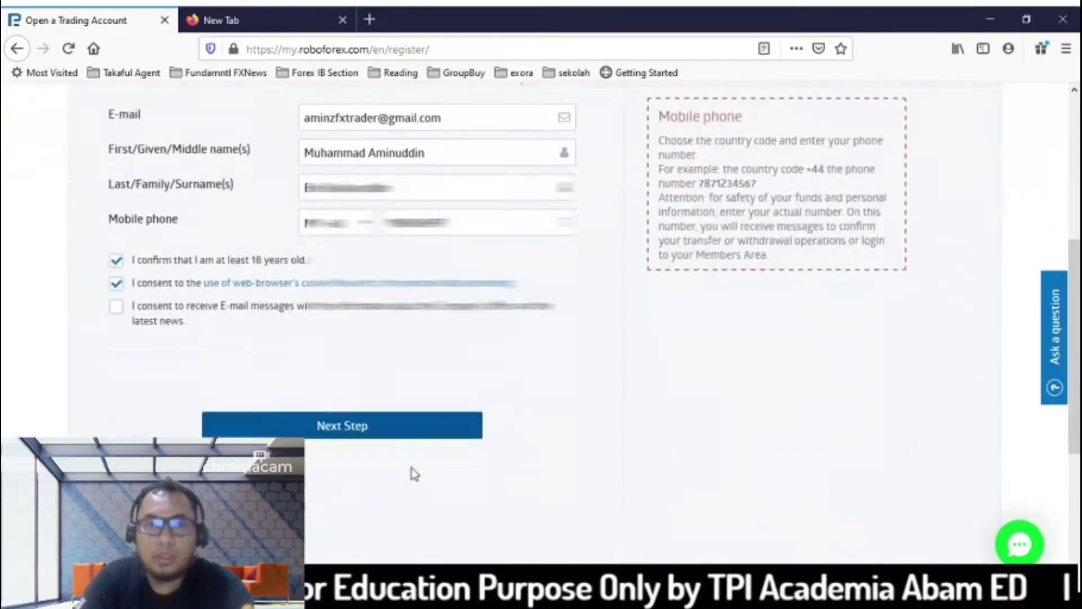
pyautogui.click(345, 423)
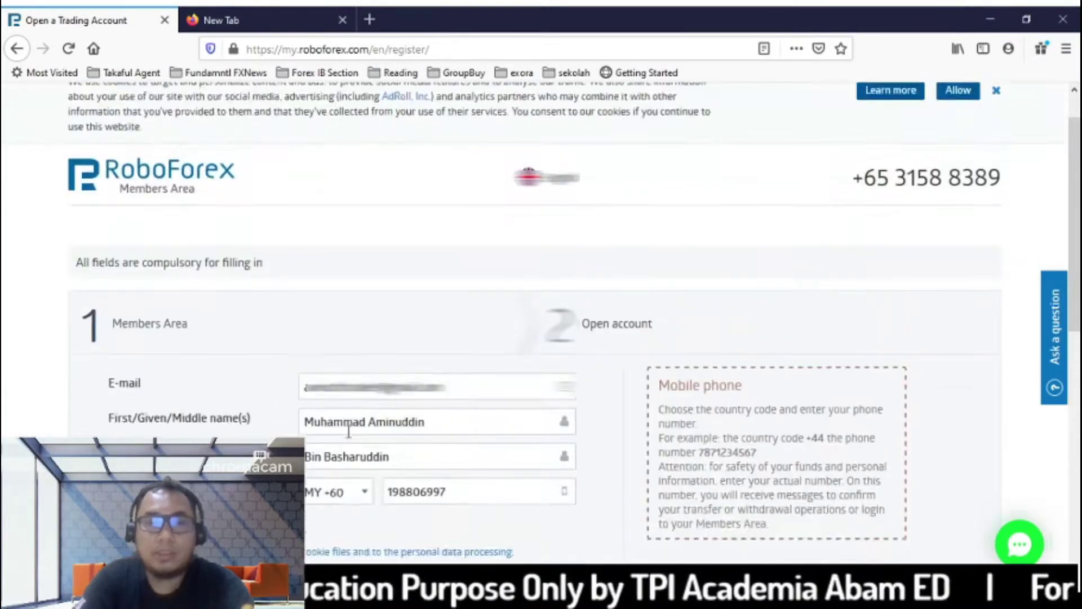
pyautogui.scroll(-5, 346, 451)
pyautogui.click(324, 499)
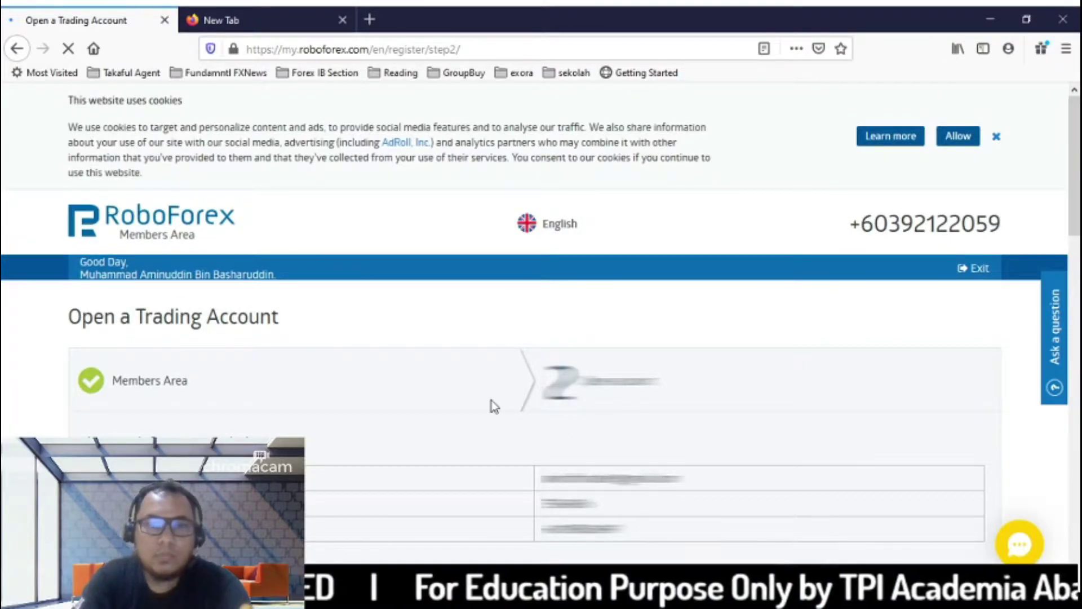
# Scroll through the Open a Trading Account page to review the Trading Account options.
pyautogui.scroll(-1, 506, 370)
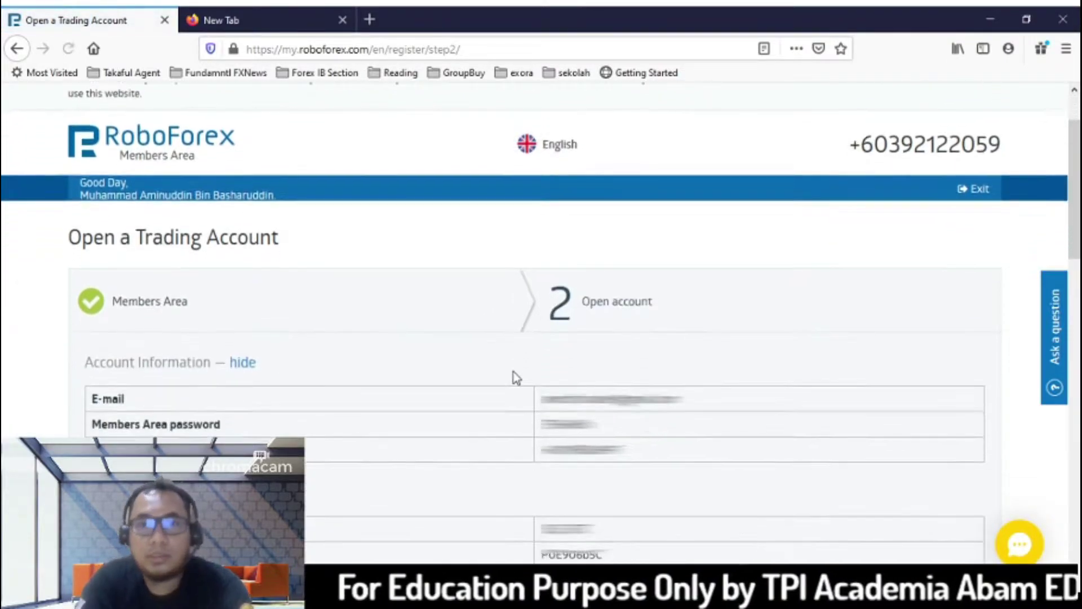
pyautogui.scroll(-2, 483, 370)
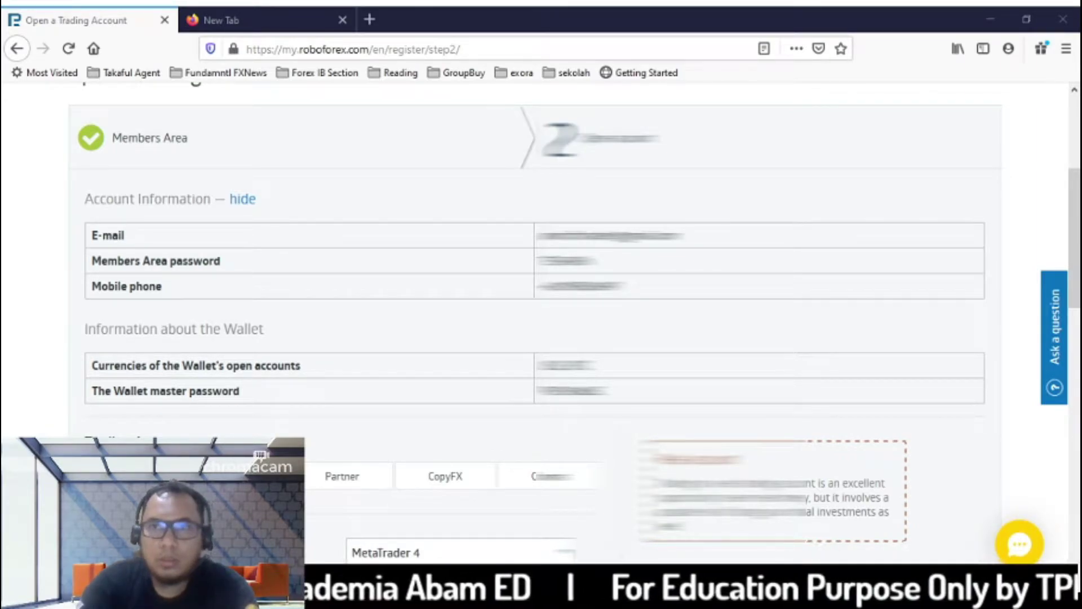
pyautogui.scroll(-5, 395, 333)
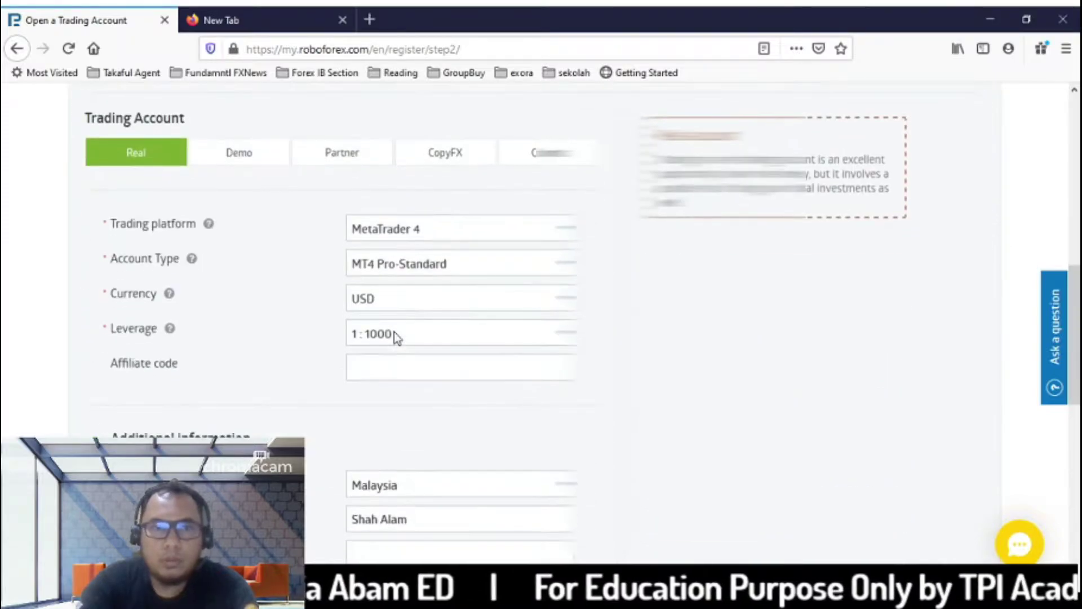
pyautogui.scroll(3, 195, 242)
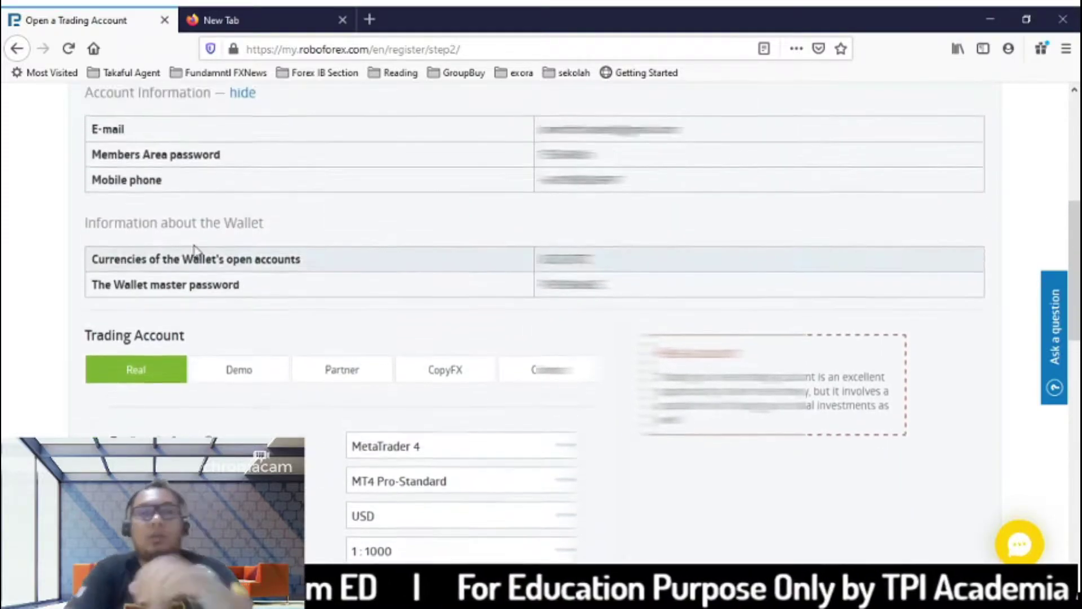
pyautogui.scroll(5, 213, 411)
pyautogui.scroll(-5, 243, 416)
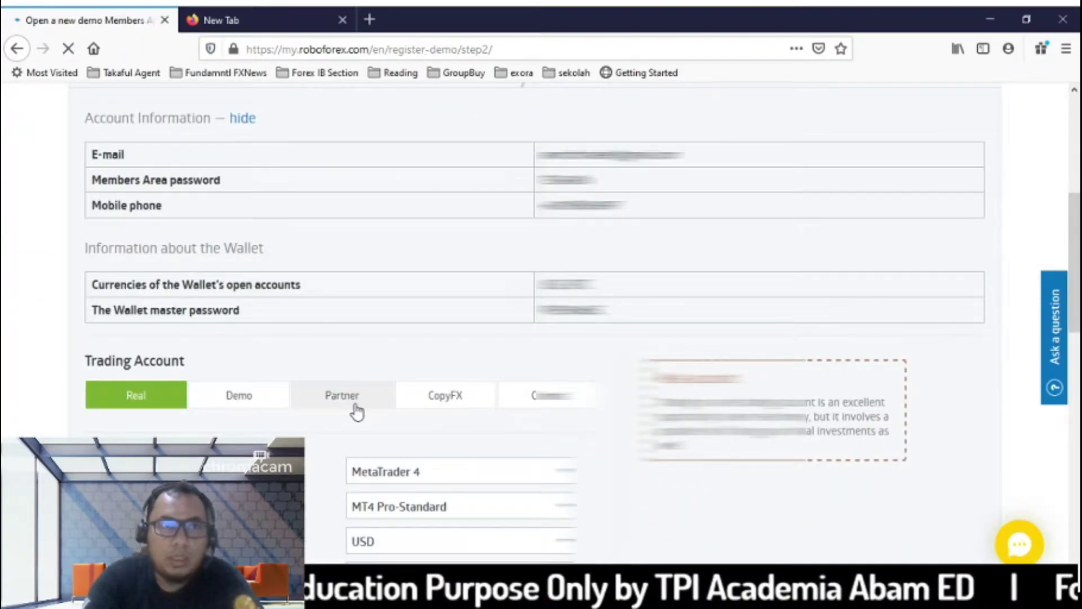
# Review the demo form, keeping MT4 Demo Pro as account type and 1:1000 leverage.
pyautogui.scroll(-5, 357, 411)
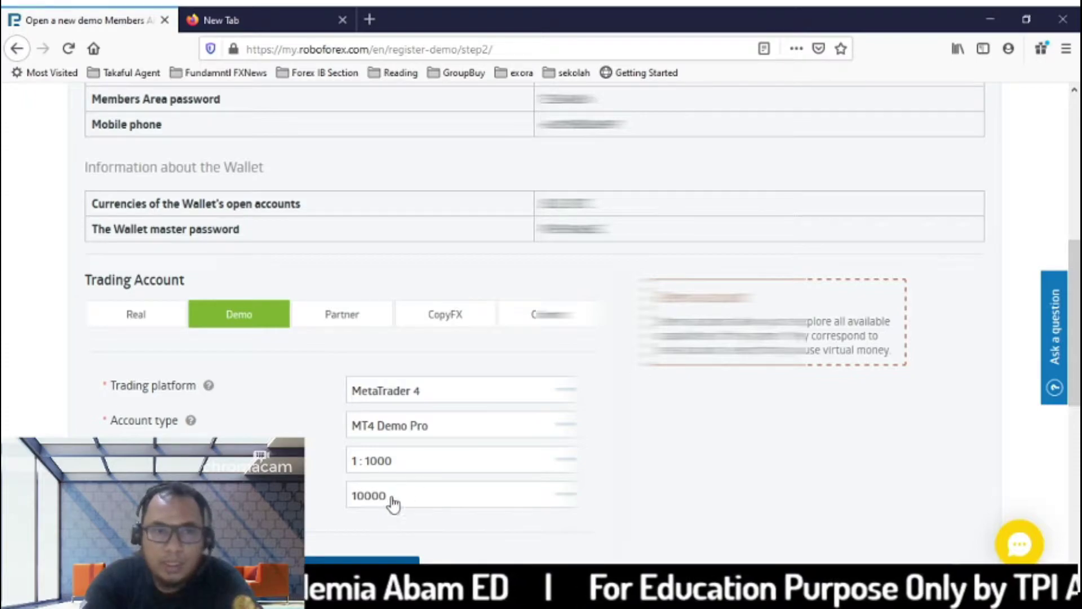
pyautogui.click(393, 500)
pyautogui.click(292, 418)
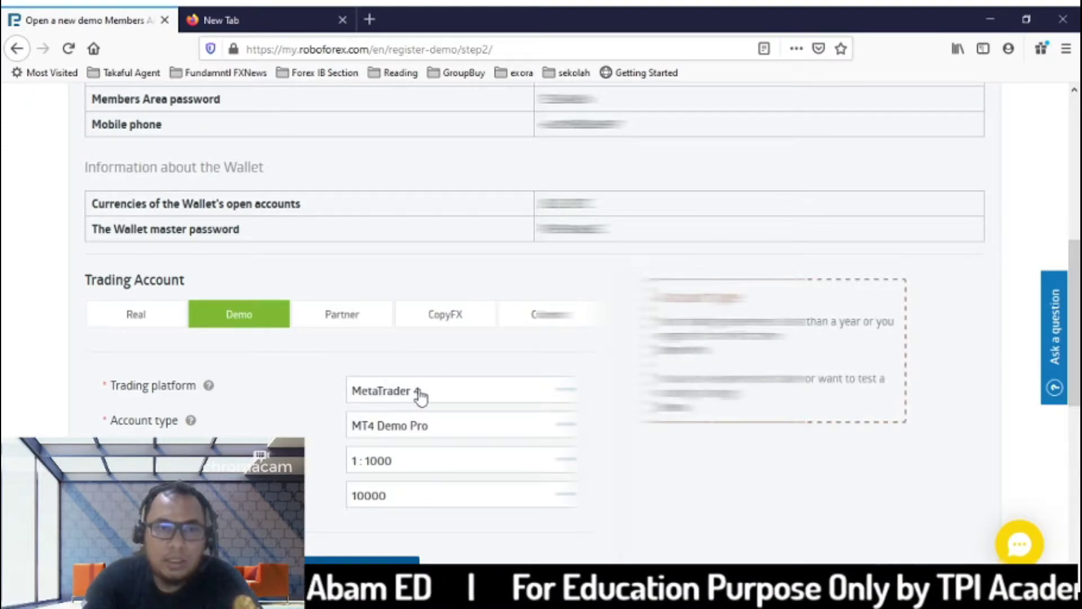
pyautogui.click(417, 434)
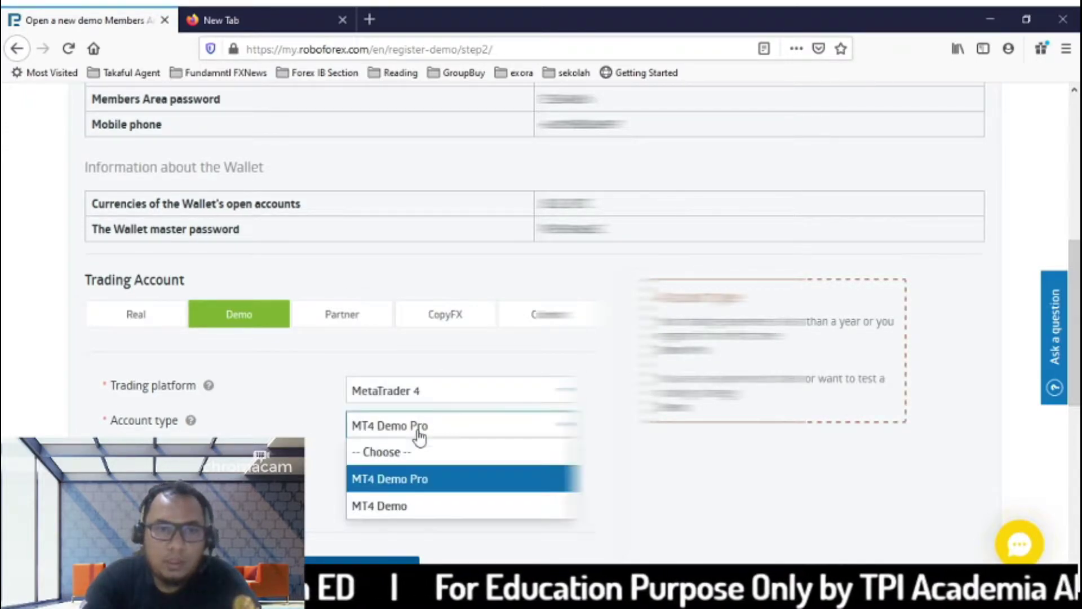
pyautogui.click(418, 434)
pyautogui.click(418, 435)
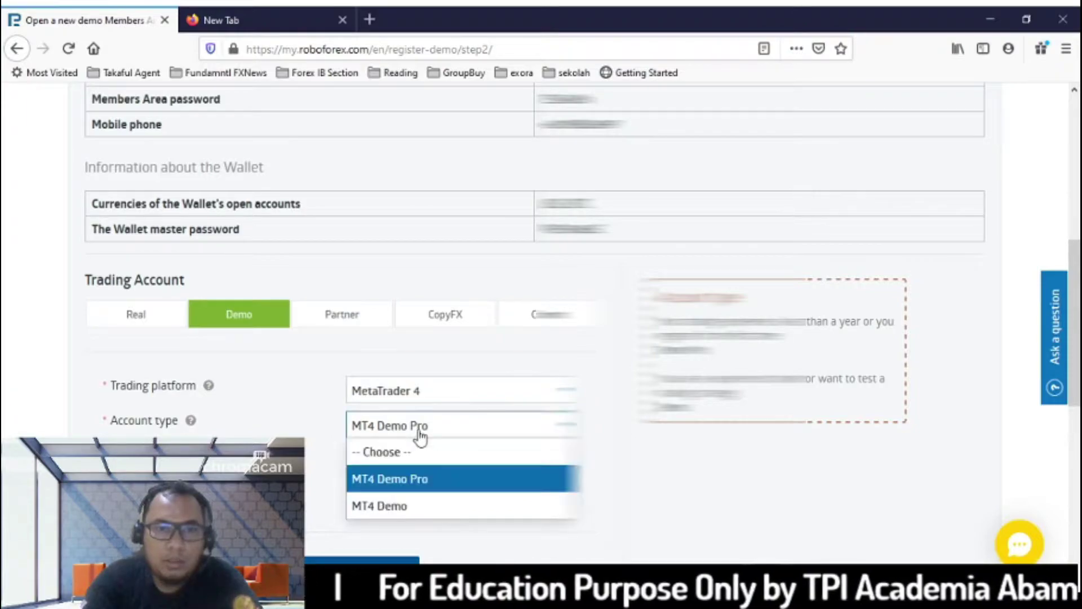
pyautogui.click(383, 477)
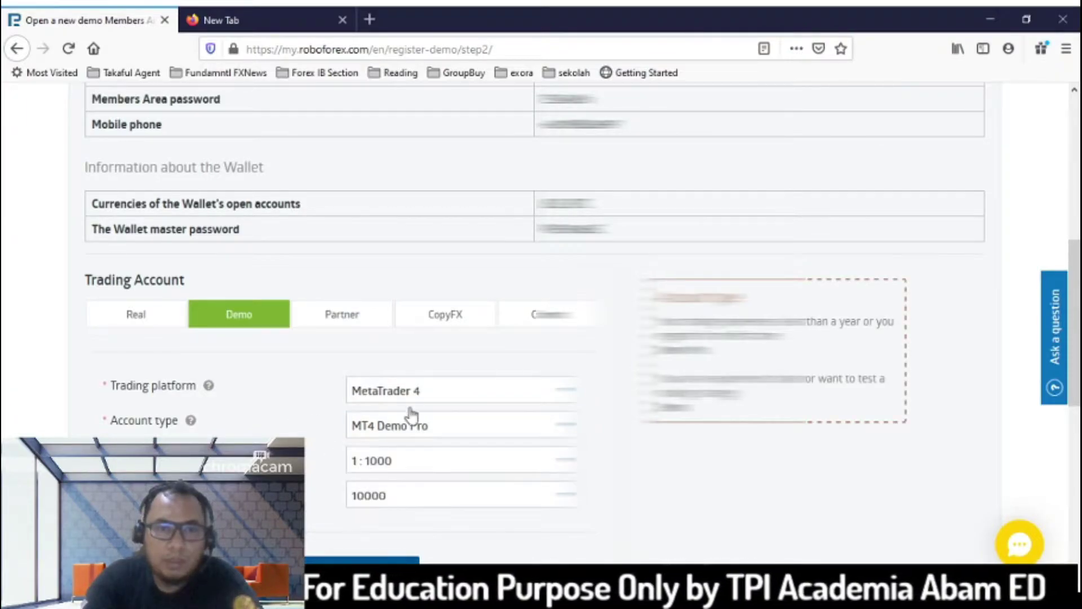
pyautogui.click(411, 467)
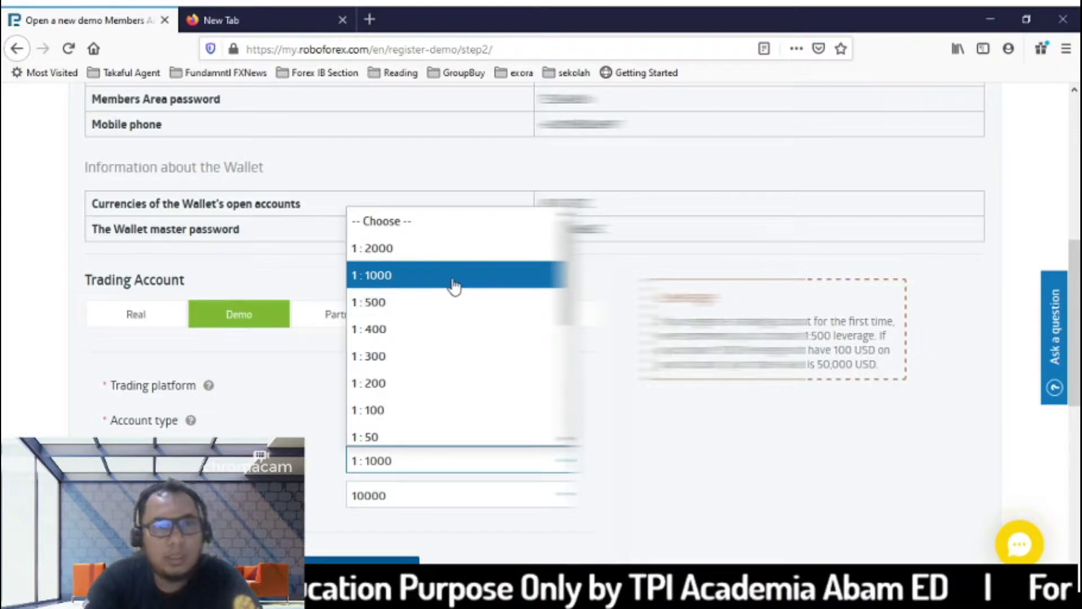
pyautogui.click(452, 285)
# Set the demo start deposit to 1000, then switch back to the real account form.
pyautogui.click(411, 499)
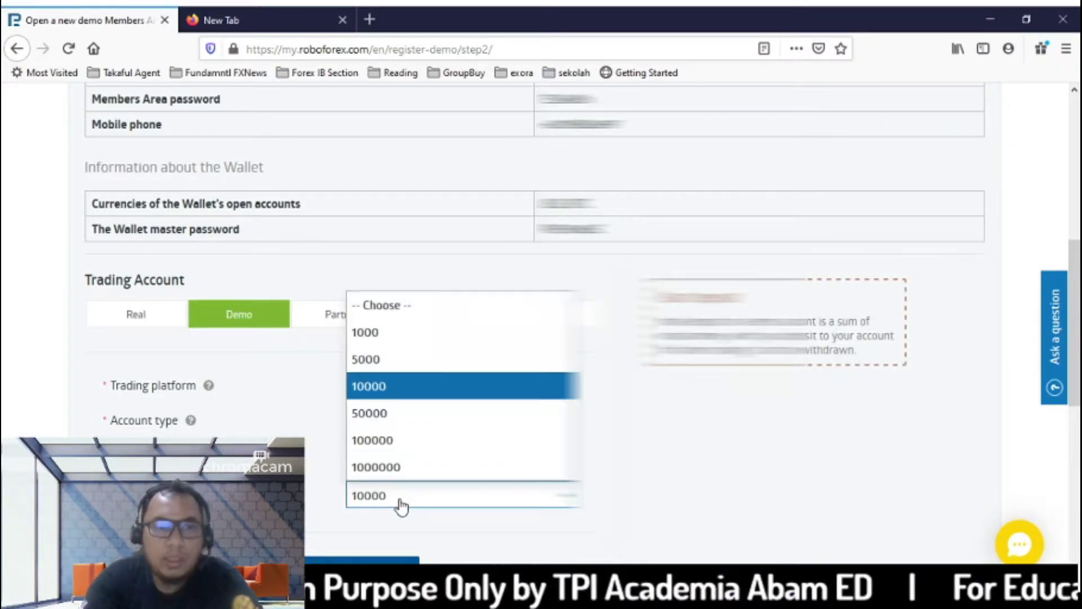
pyautogui.click(399, 338)
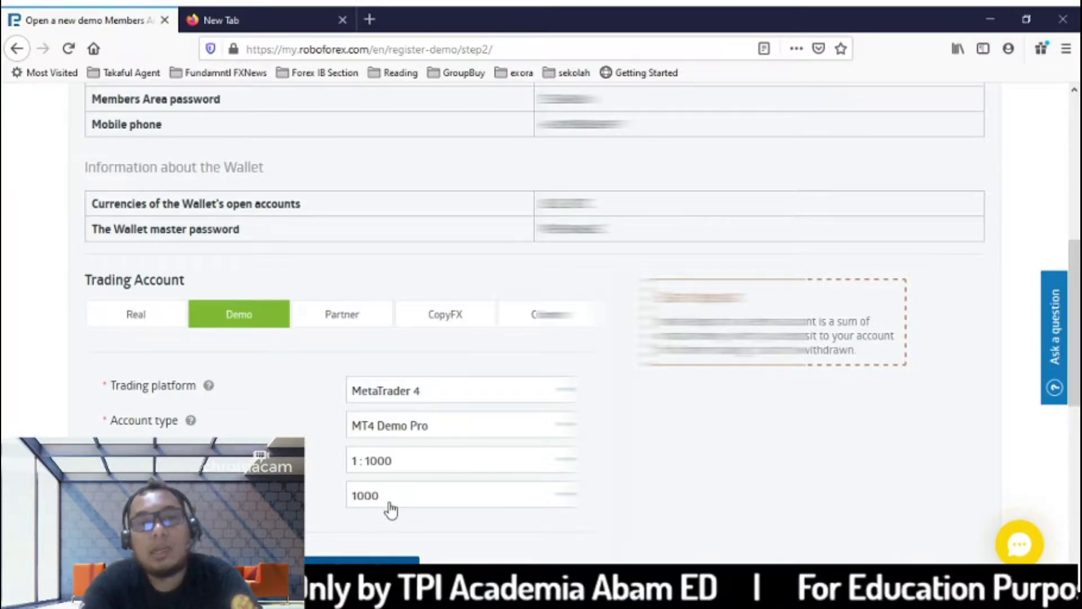
pyautogui.click(358, 502)
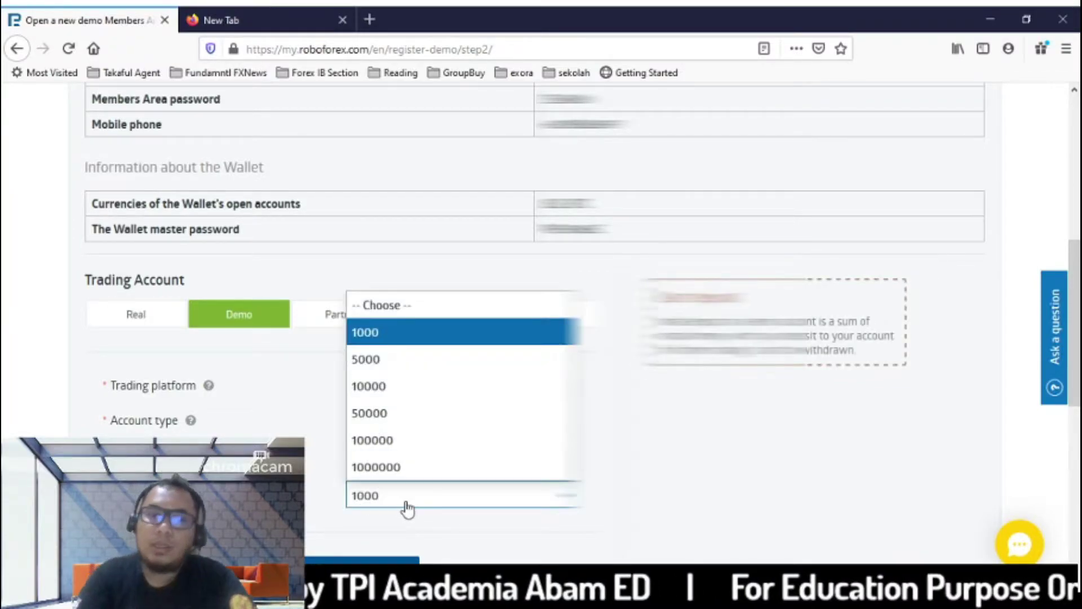
pyautogui.click(413, 339)
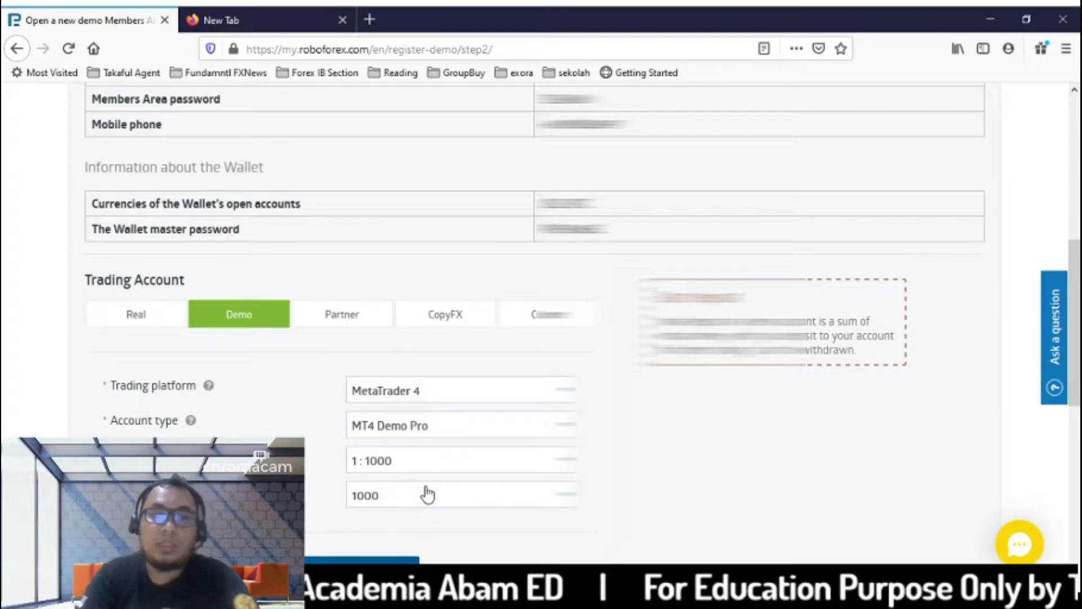
pyautogui.scroll(-3, 423, 496)
pyautogui.scroll(-4, 834, 477)
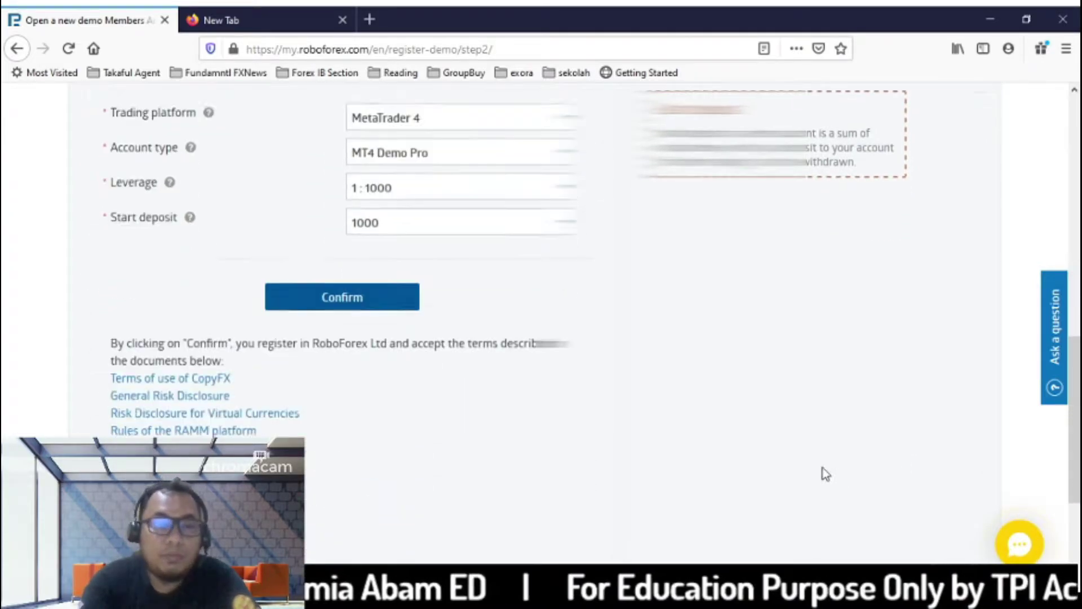
pyautogui.scroll(6, 694, 435)
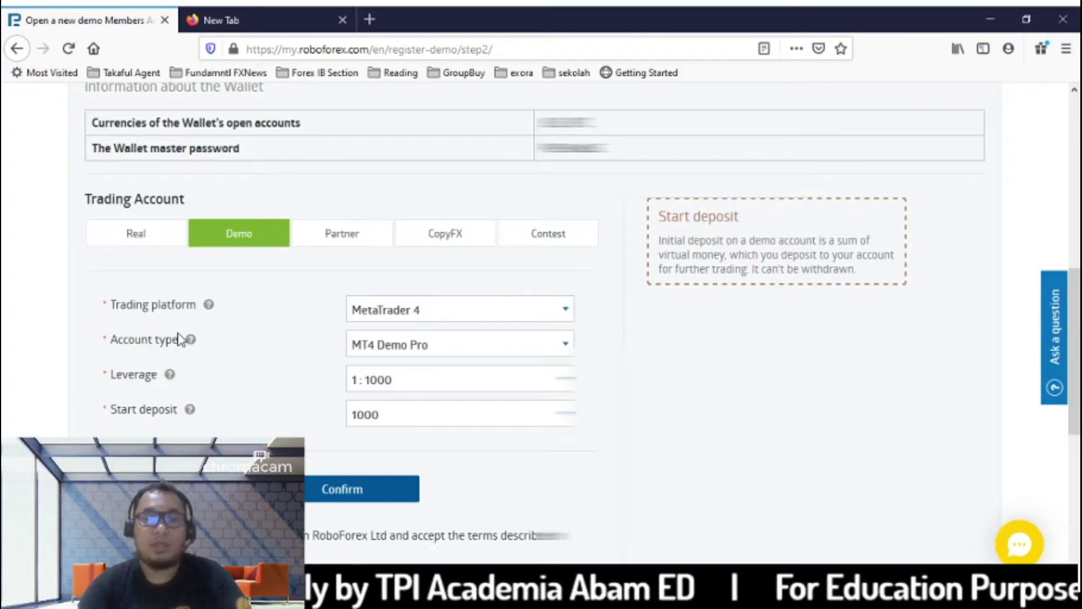
pyautogui.click(138, 240)
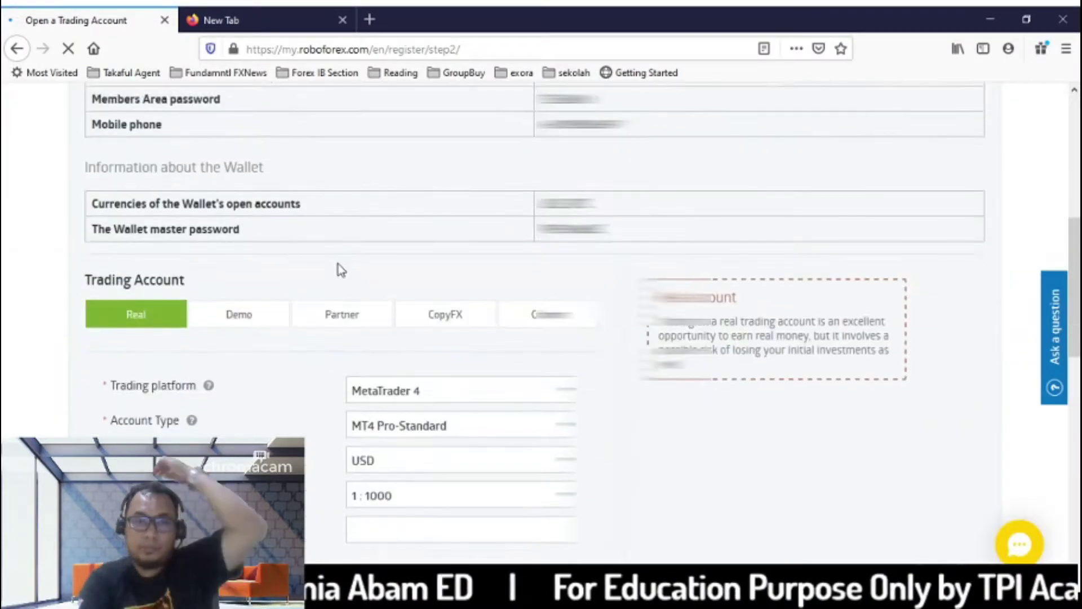
# Keep MetaTrader 4 as the real account's trading platform.
pyautogui.scroll(-1, 395, 294)
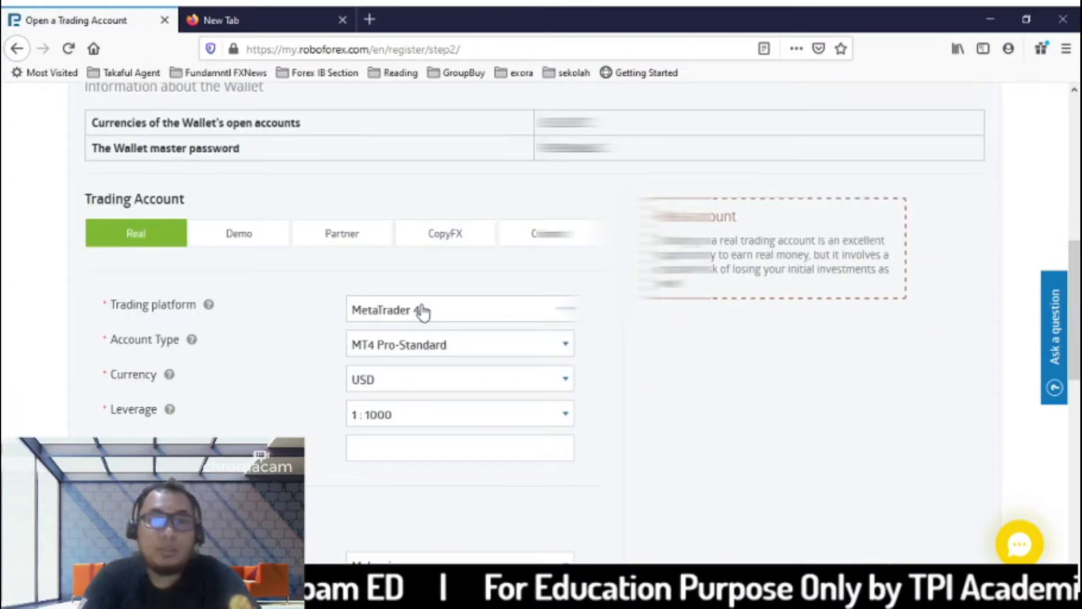
pyautogui.click(496, 313)
pyautogui.click(514, 317)
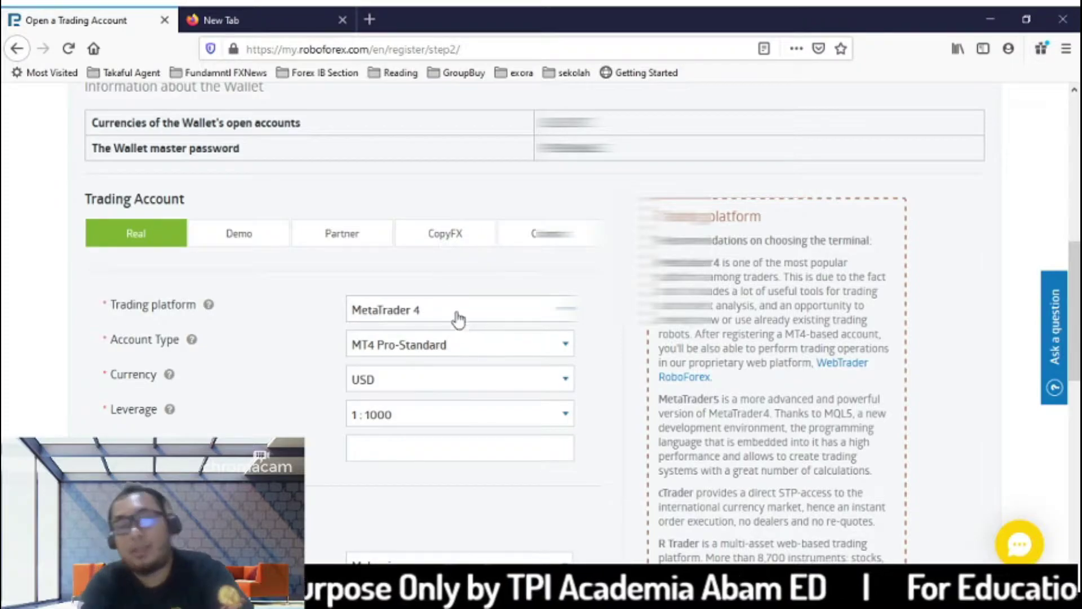
pyautogui.click(452, 311)
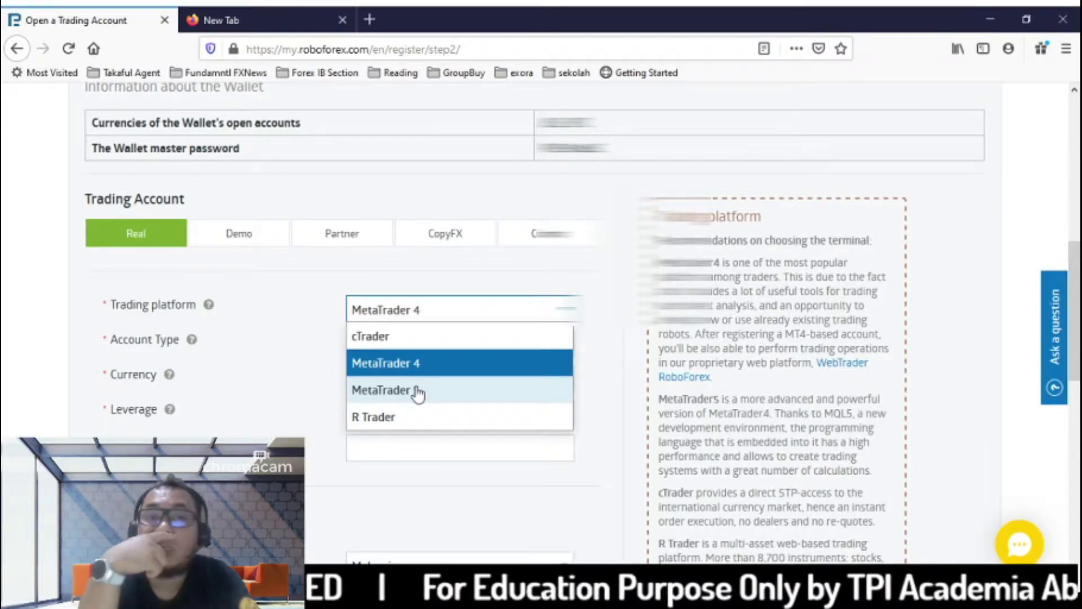
# Compare MT4 Pro-Standard and MT4 Pro-Cent, finally choosing MT4 Pro-Cent as the account type.
pyautogui.click(435, 350)
pyautogui.click(409, 352)
pyautogui.click(405, 351)
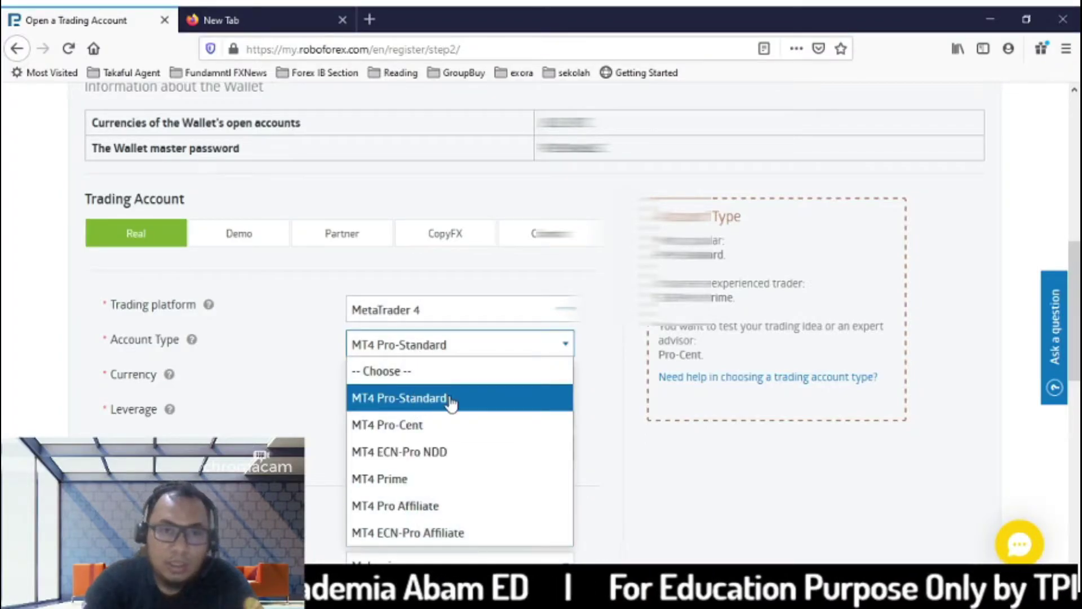
pyautogui.click(423, 428)
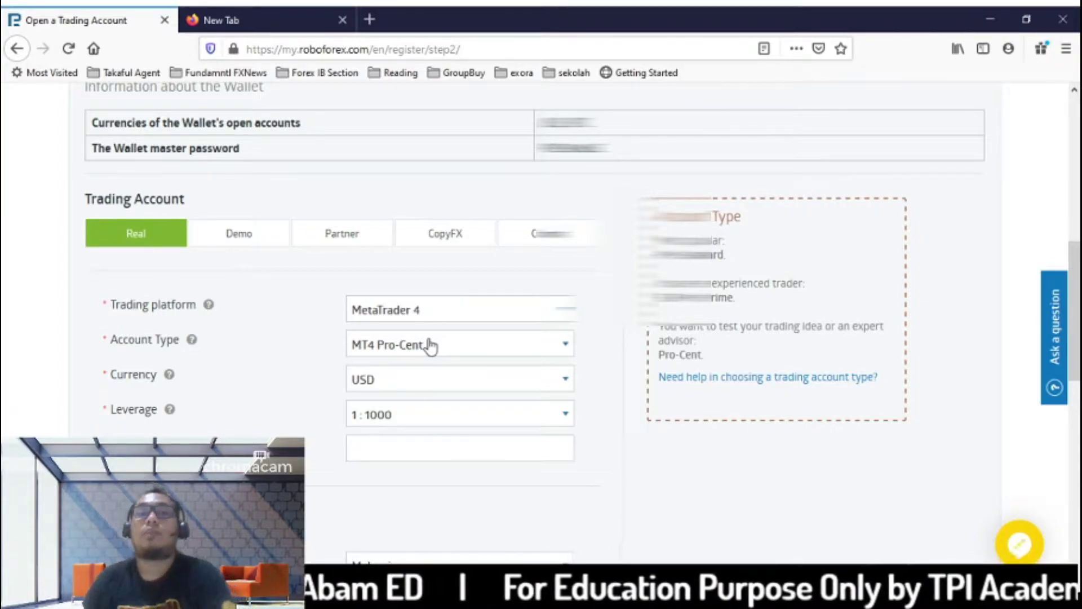
pyautogui.click(429, 345)
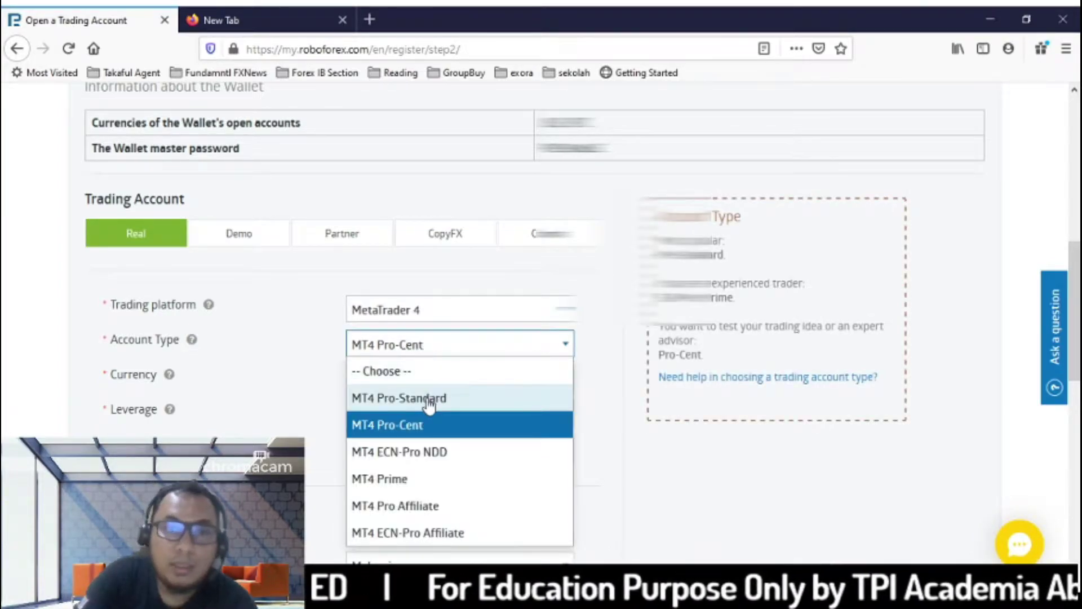
pyautogui.click(431, 398)
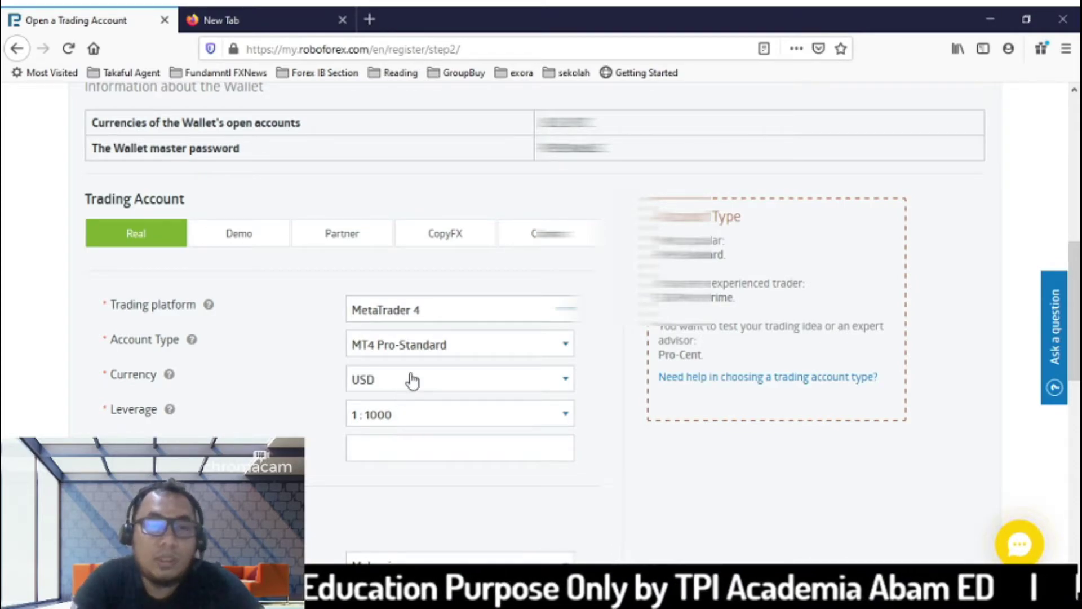
pyautogui.click(415, 352)
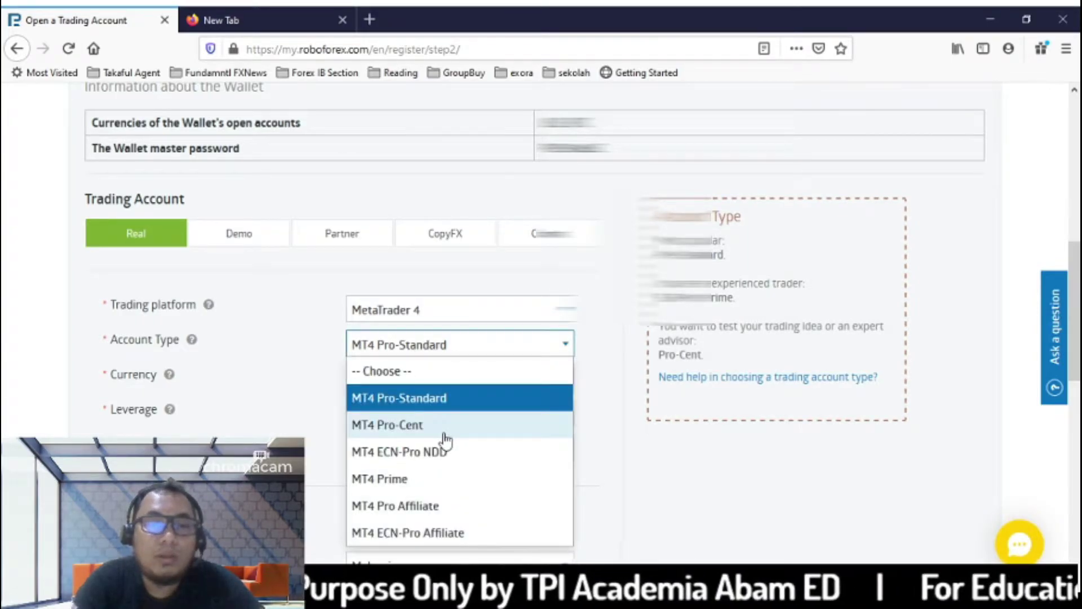
pyautogui.click(381, 425)
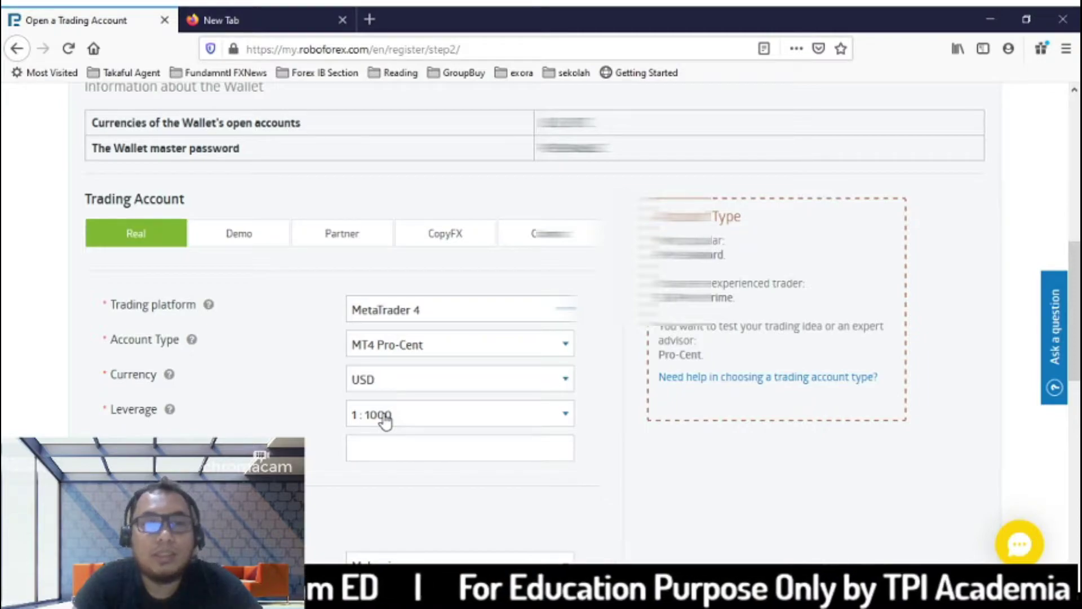
pyautogui.click(393, 351)
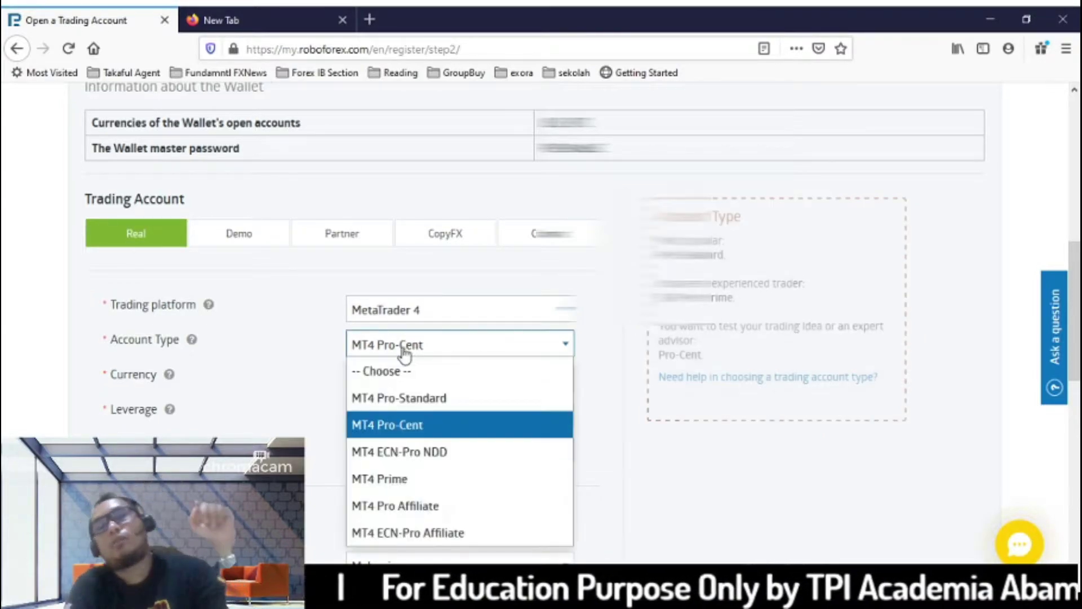
pyautogui.click(404, 397)
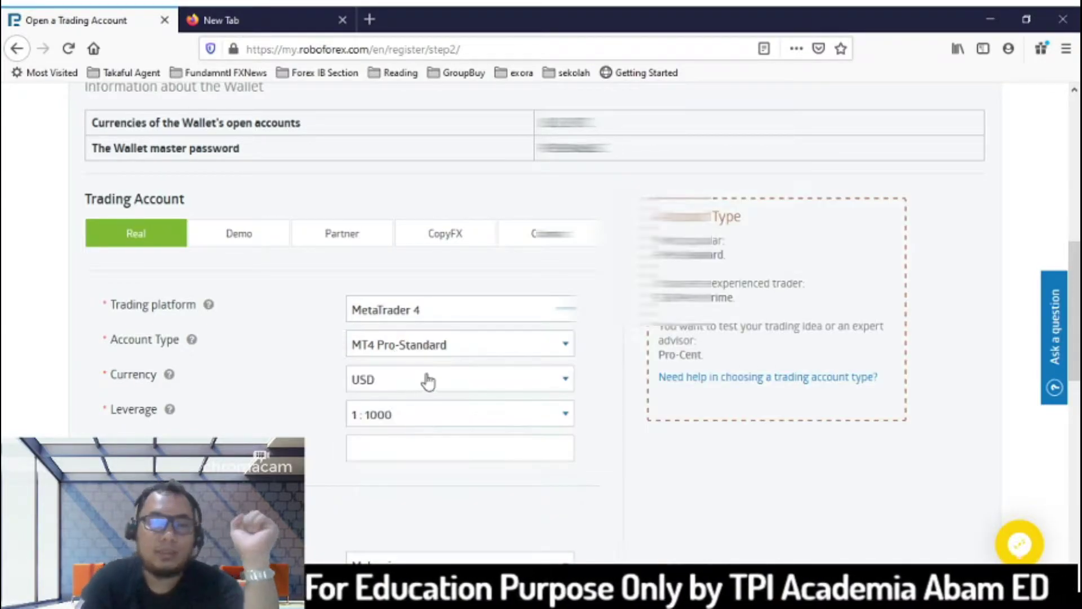
pyautogui.click(420, 417)
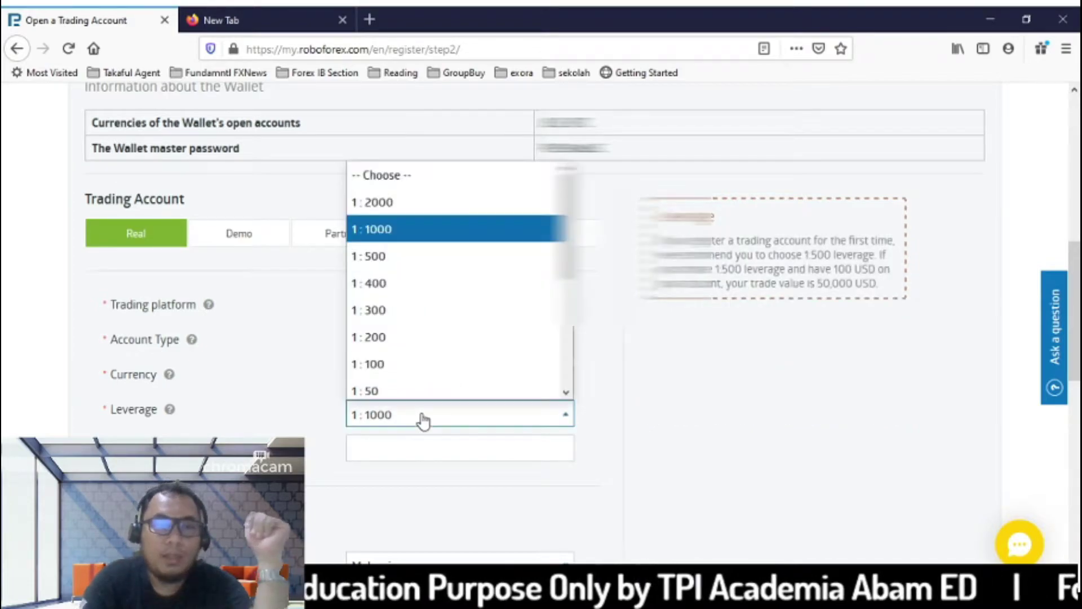
pyautogui.click(423, 420)
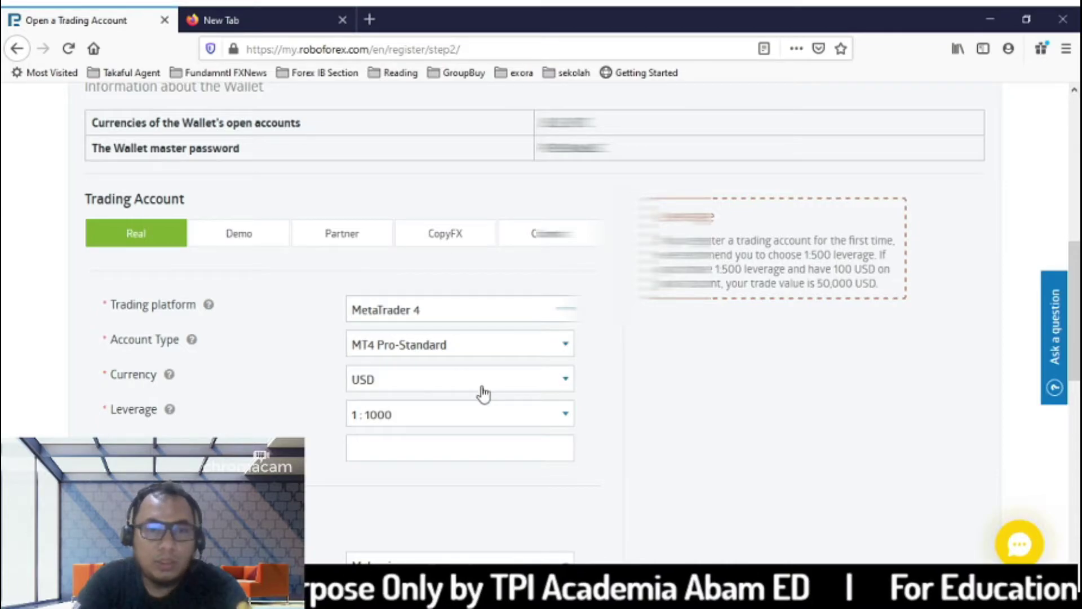
pyautogui.click(394, 448)
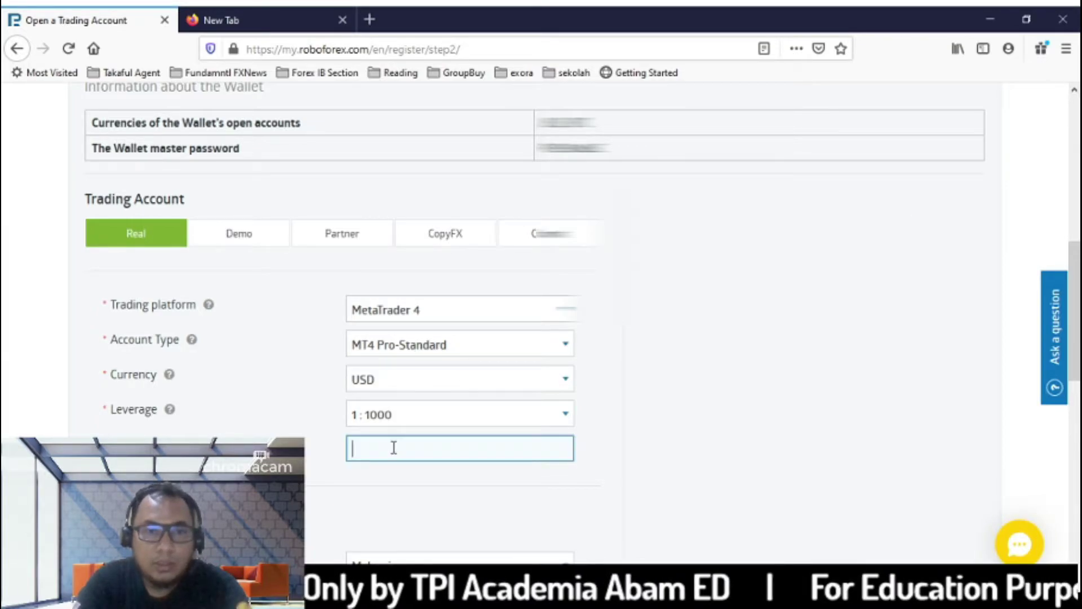
pyautogui.click(394, 415)
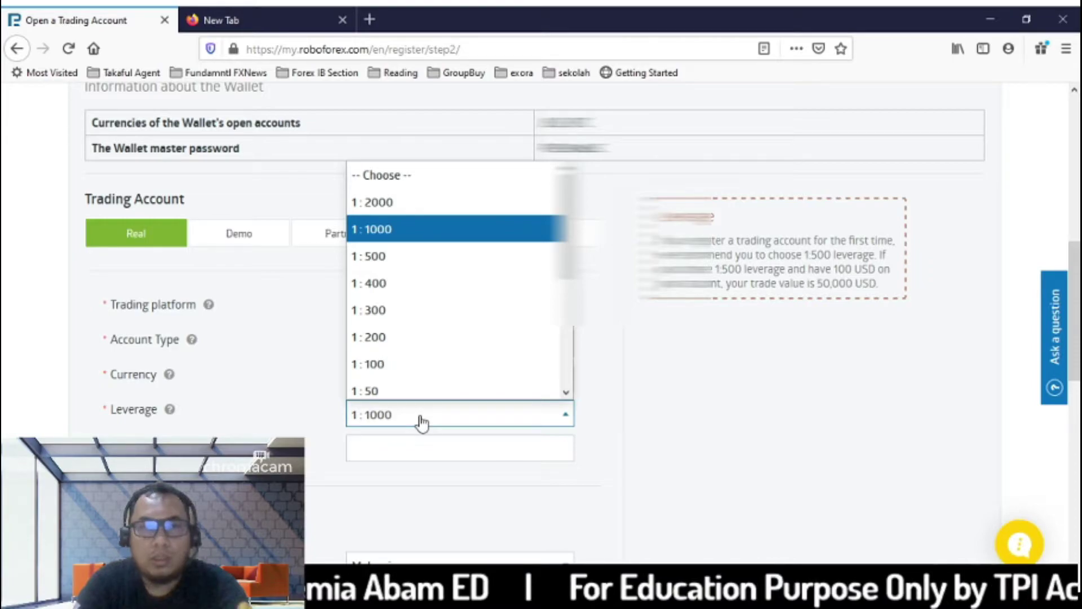
pyautogui.click(414, 372)
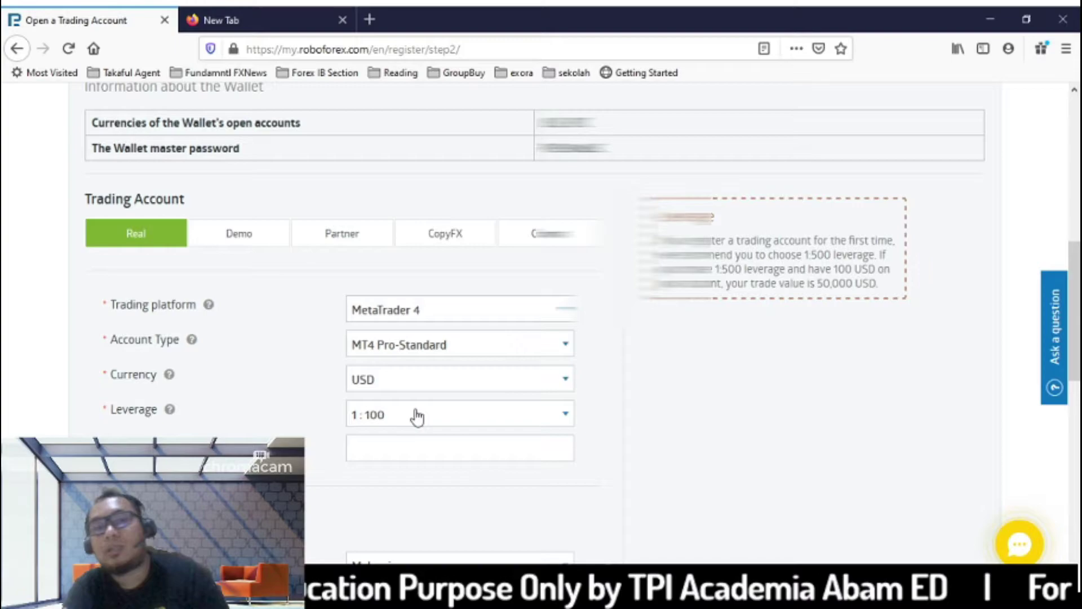
pyautogui.click(417, 417)
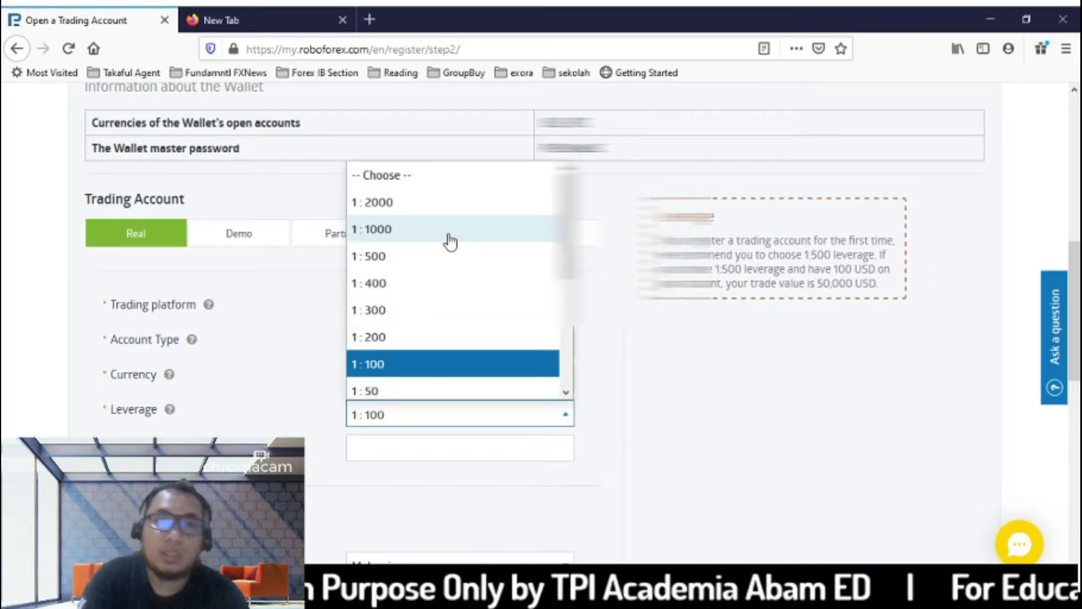
pyautogui.click(450, 241)
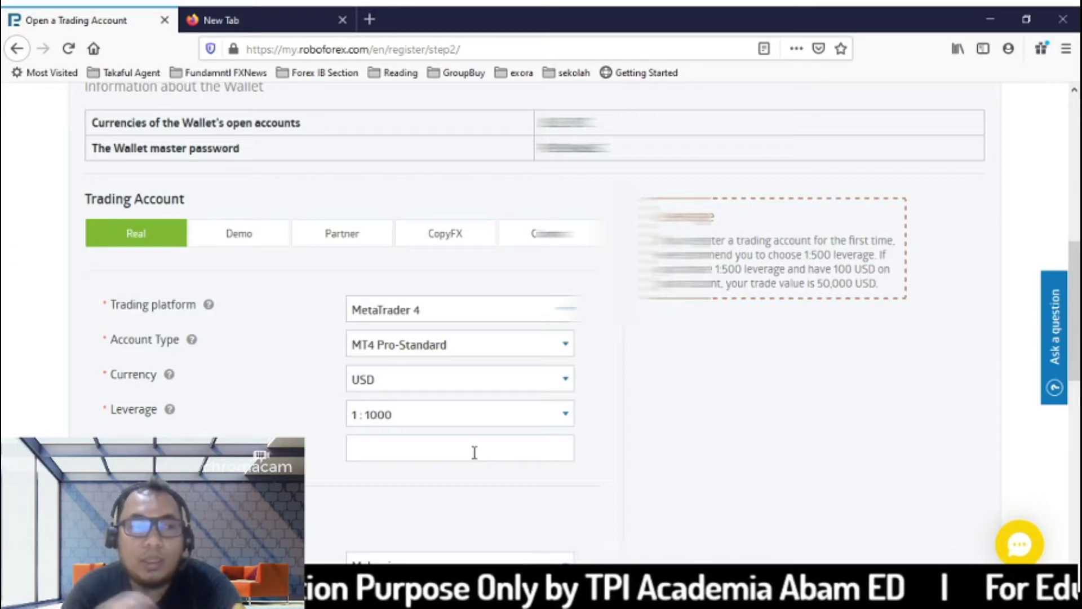
# Enter the referral code in the Affiliate code field of the real account form.
pyautogui.click(475, 452)
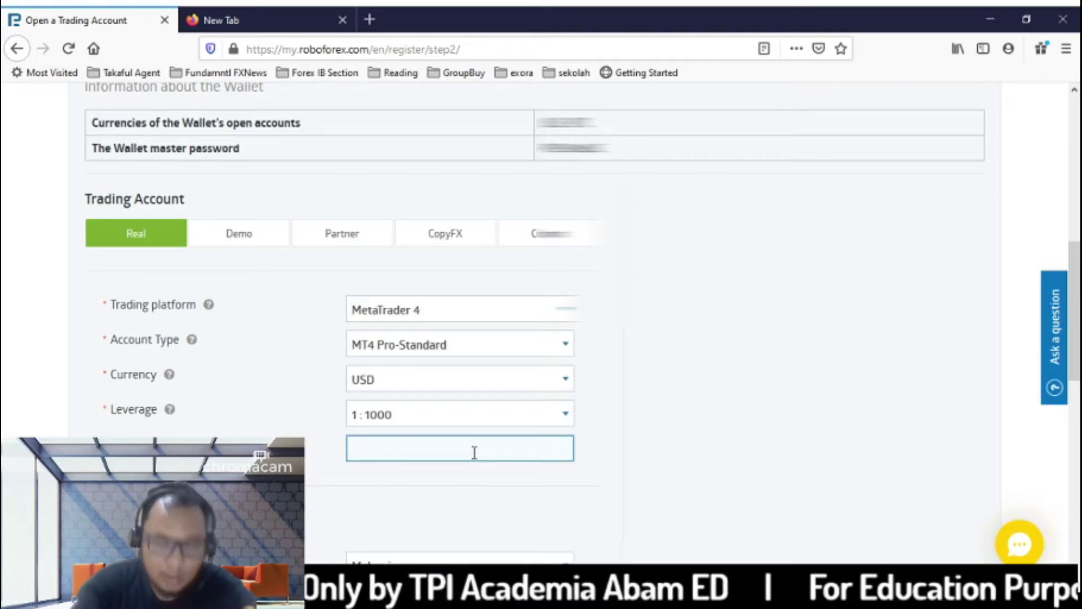
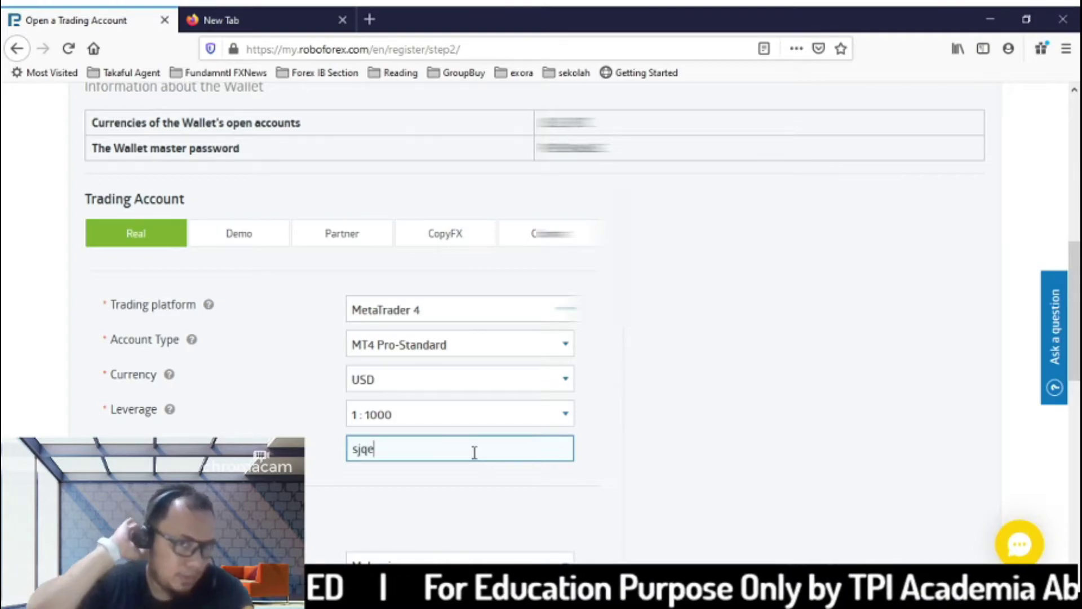
pyautogui.scroll(-3, 598, 423)
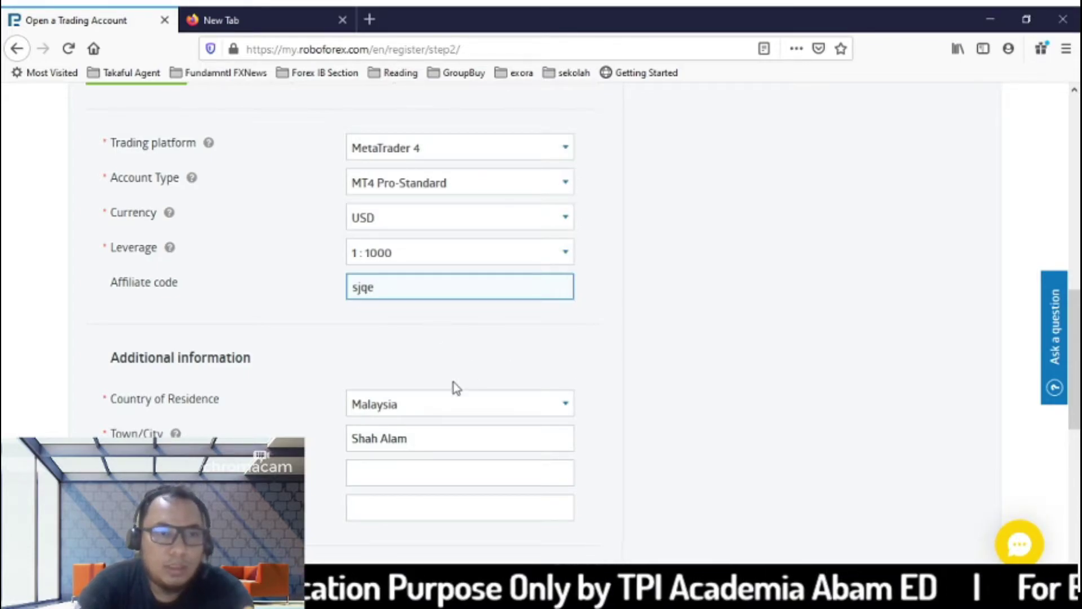
pyautogui.scroll(-3, 416, 415)
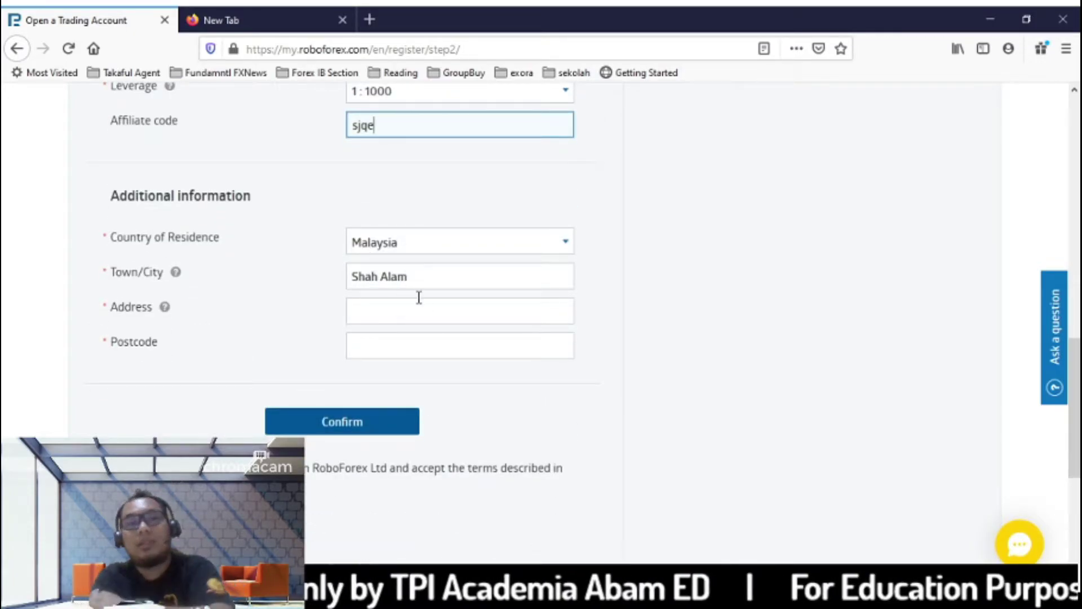
pyautogui.click(384, 312)
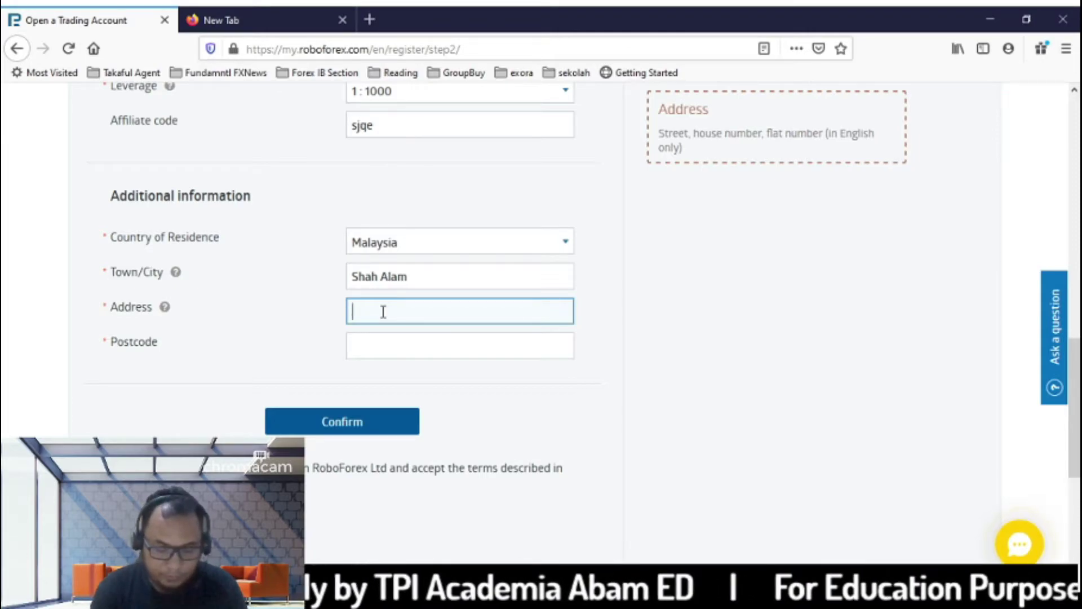
pyautogui.press('Down')
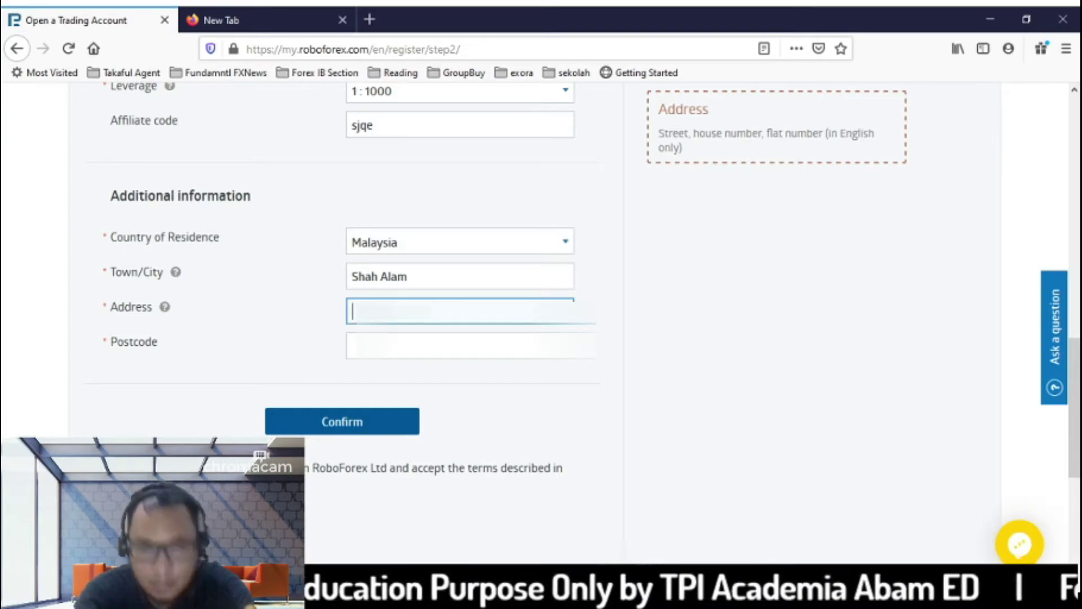
# Replace the town/city name and paste the saved address into the form.
pyautogui.click(406, 279)
pyautogui.moveTo(443, 279); pyautogui.dragTo(316, 283)
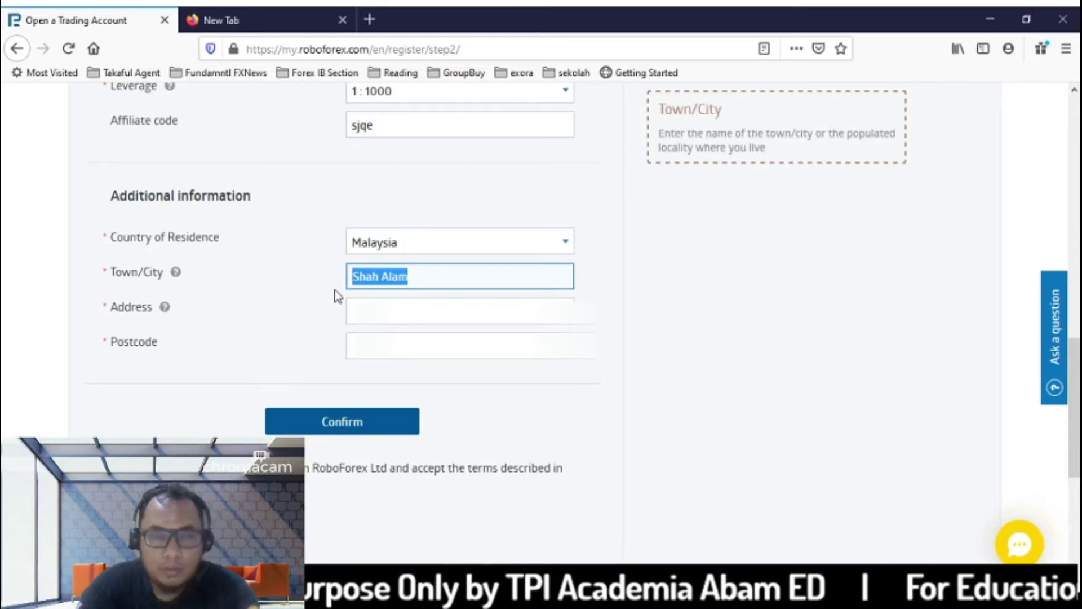
pyautogui.write('LABUAN')
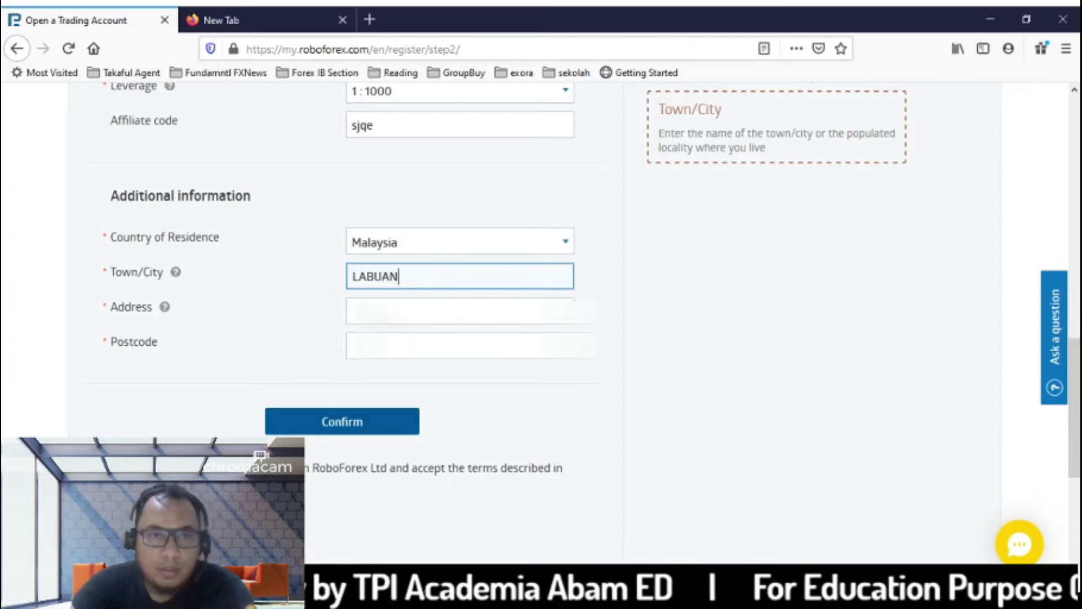
pyautogui.press('Tab')
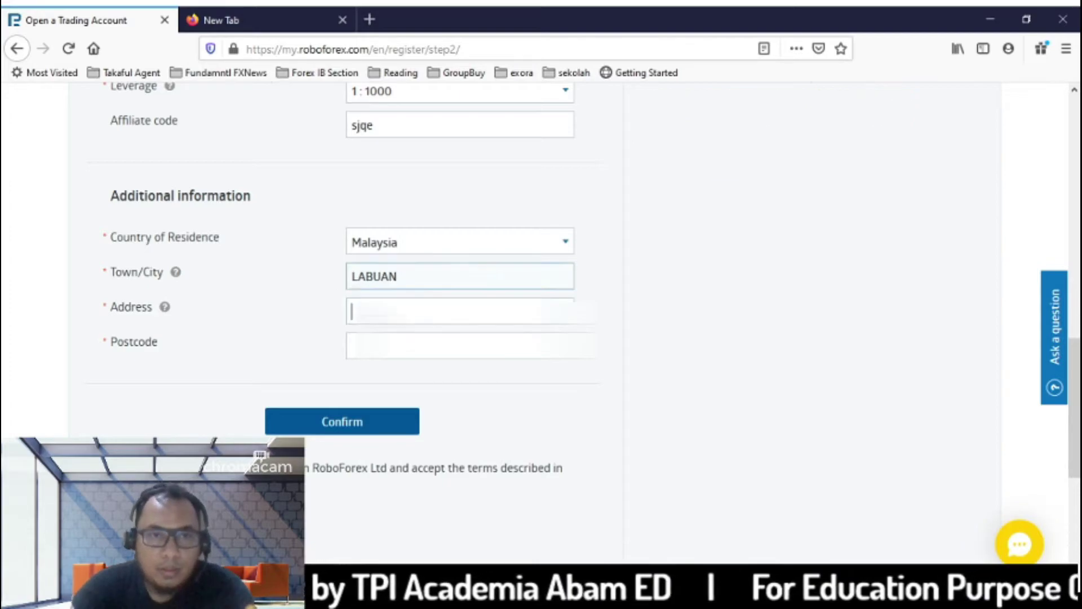
pyautogui.hotkey('ctrl', 'v')
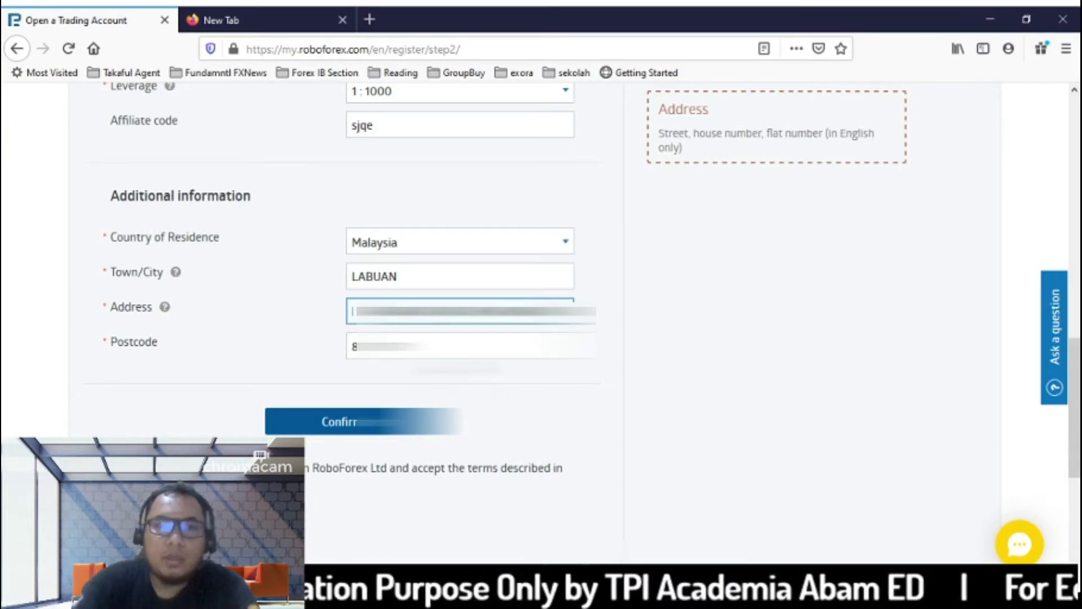
# Submit the completed real trading account form.
pyautogui.scroll(2, 541, 282)
pyautogui.scroll(-2, 541, 282)
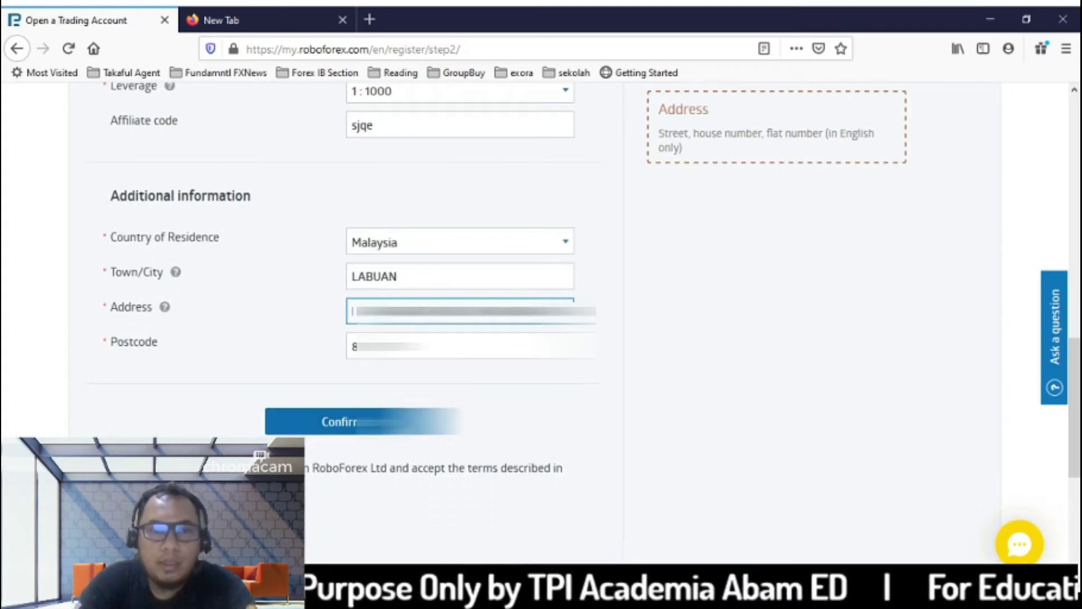
pyautogui.press('Return')
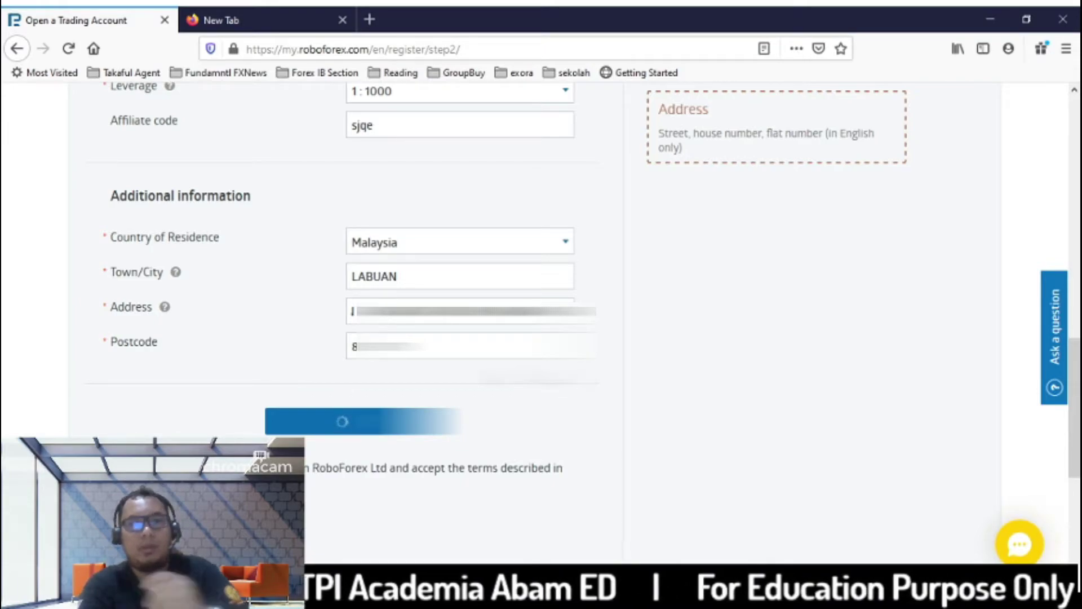
pyautogui.scroll(3, 541, 315)
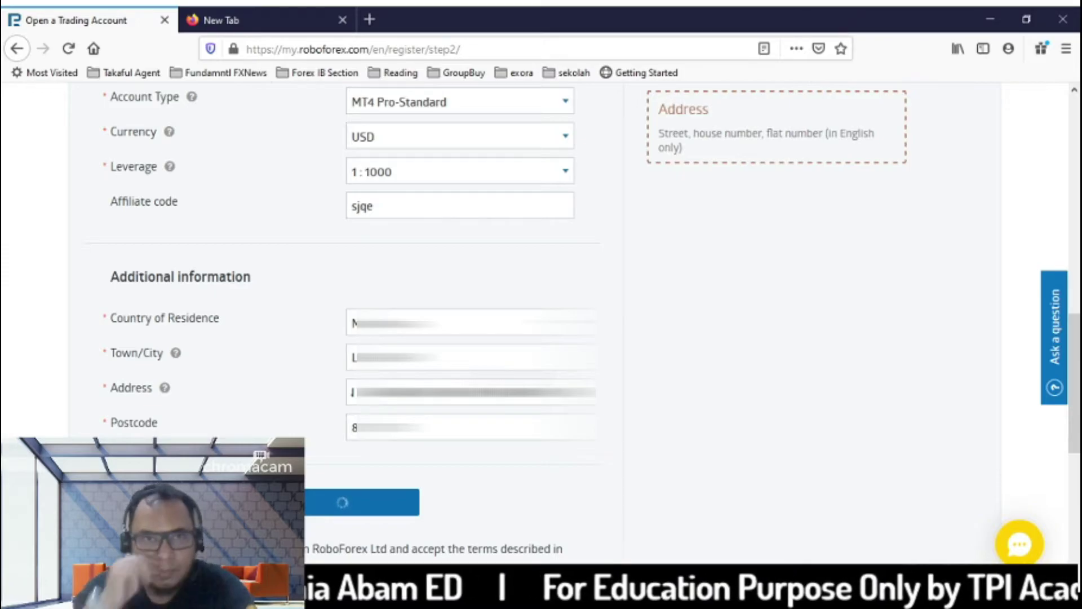
pyautogui.scroll(10, 541, 316)
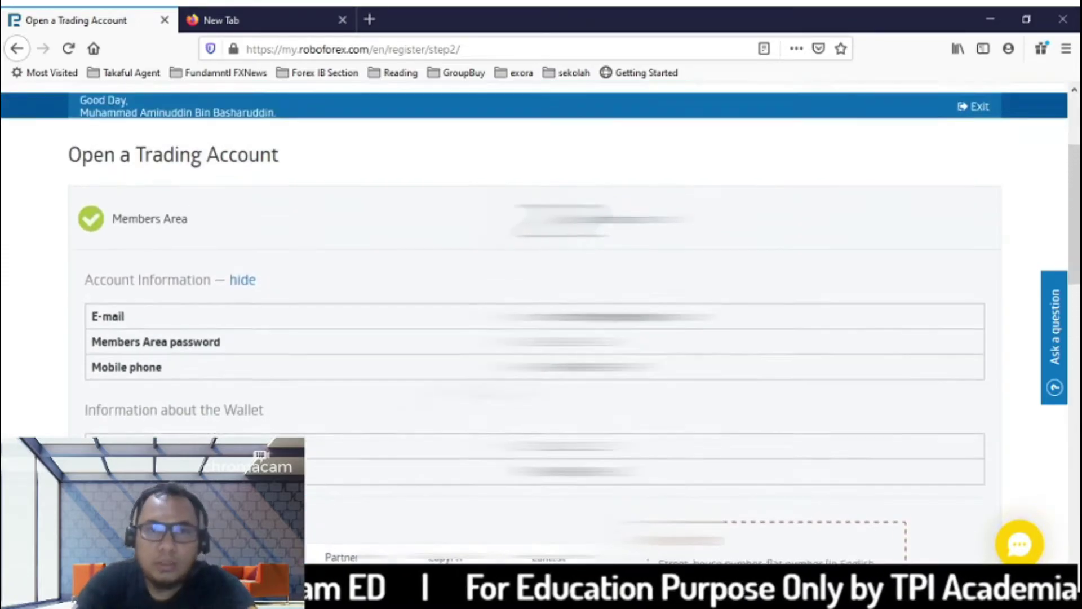
pyautogui.scroll(-8, 542, 316)
pyautogui.scroll(-8, 541, 316)
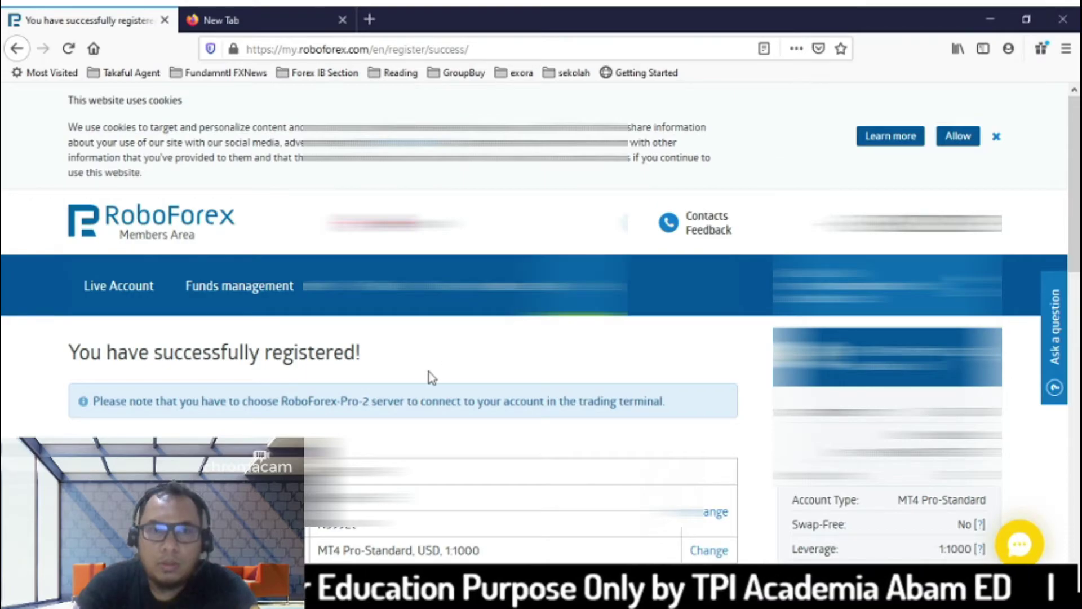
# Scroll down the registration success page to the note about the RoboForex-Pro-2 server.
pyautogui.scroll(-3, 429, 376)
pyautogui.scroll(-3, 437, 374)
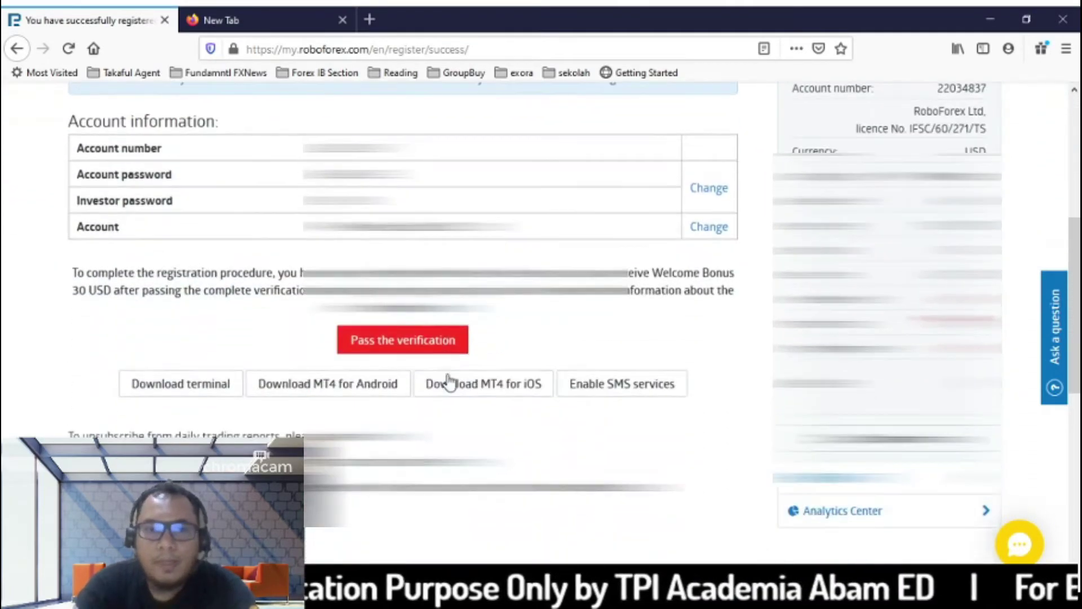
pyautogui.scroll(2, 302, 260)
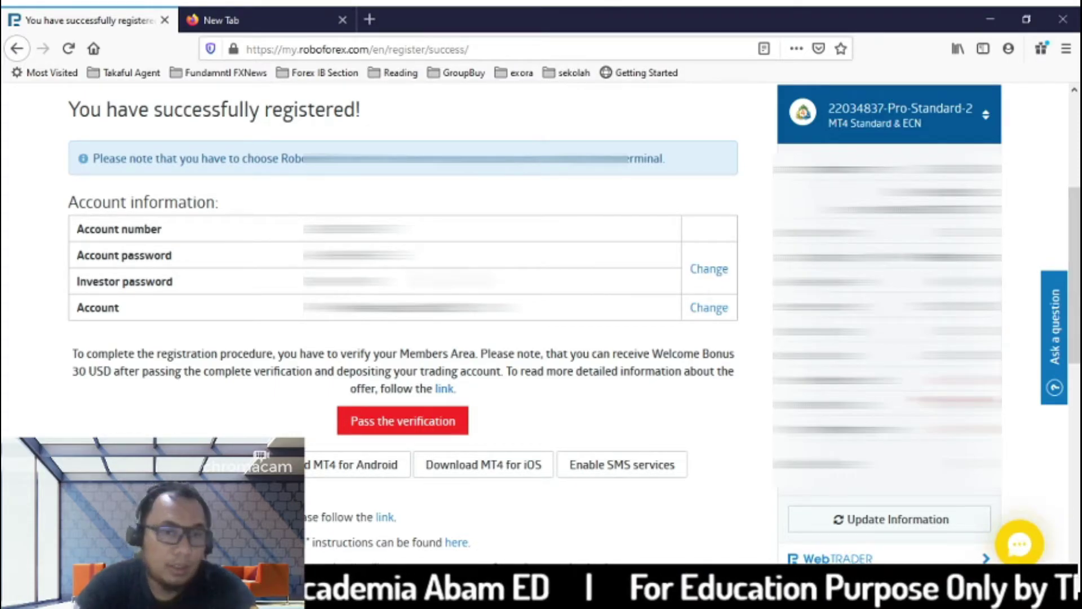
pyautogui.scroll(-3, 403, 310)
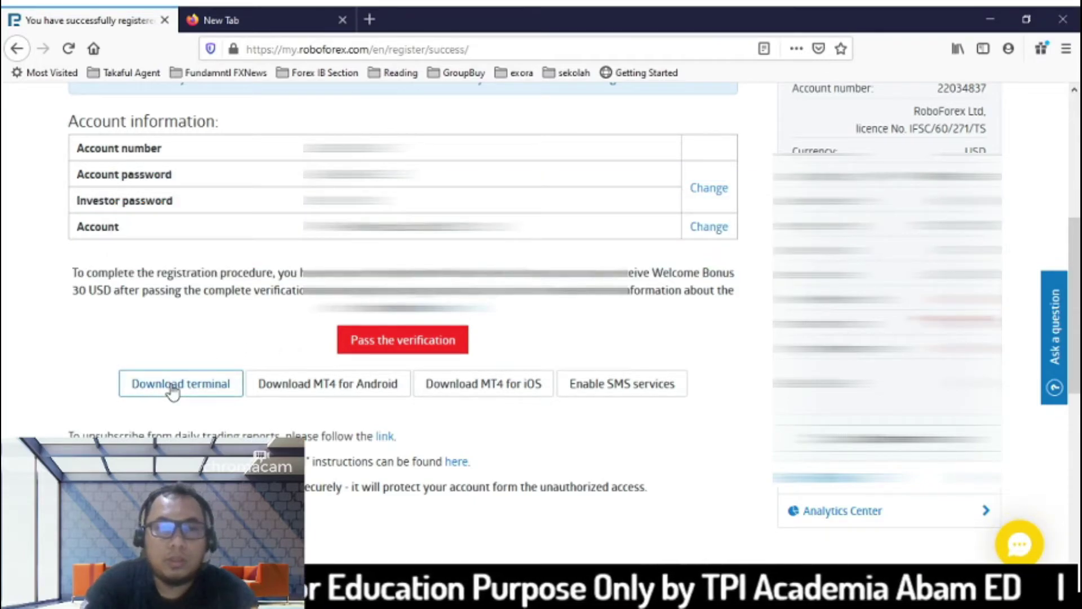
# Open the MetaTrader 4 Download center, look through it, and return to the success page tab.
pyautogui.click(173, 386)
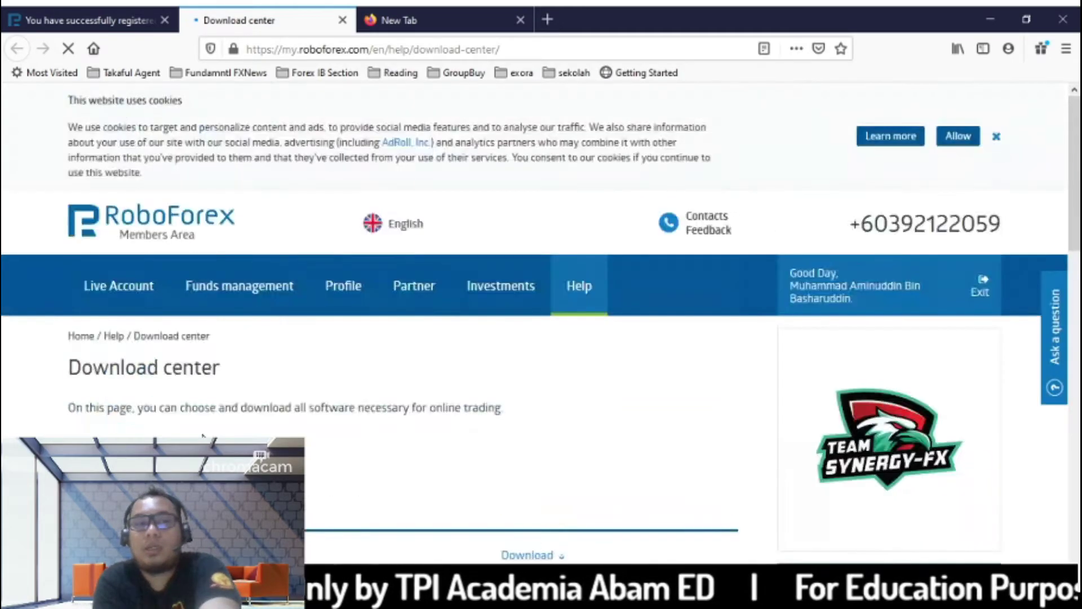
pyautogui.scroll(-5, 355, 377)
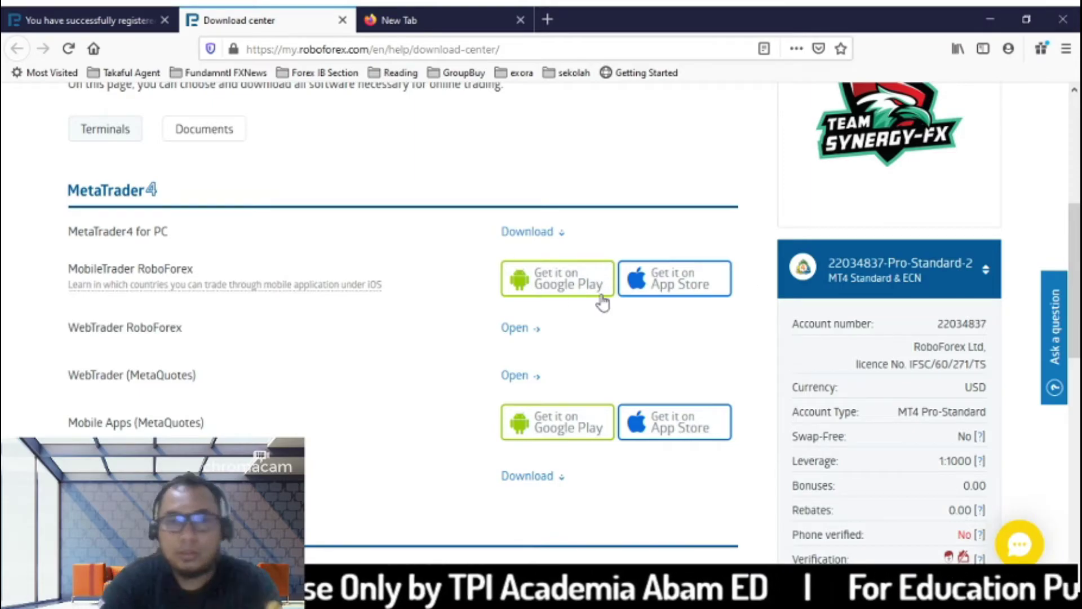
pyautogui.click(88, 18)
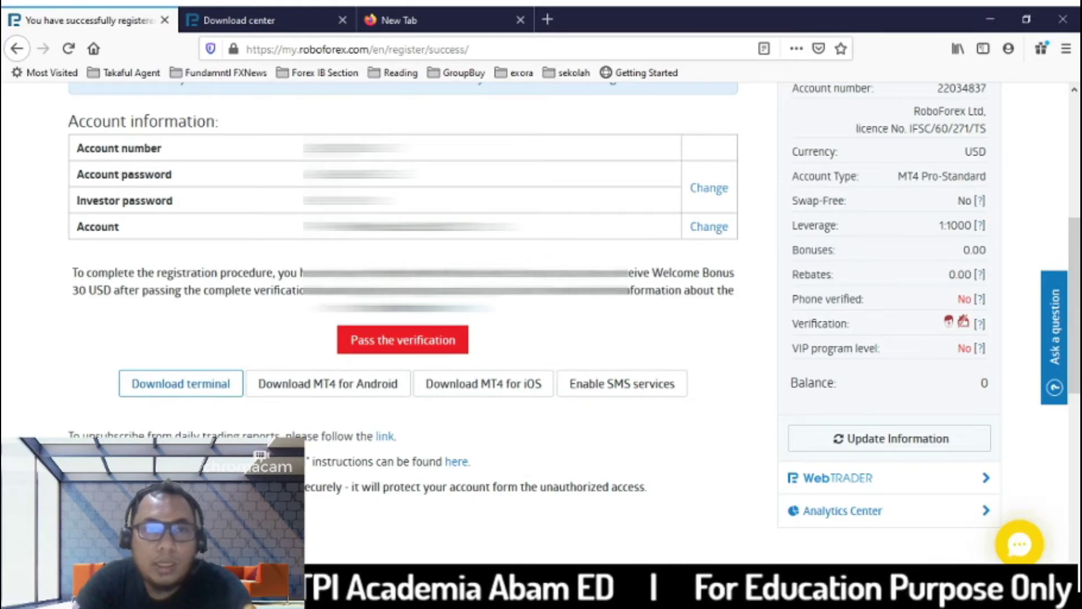
# Select the new account's number, then its account password, in the account information table.
pyautogui.doubleClick(349, 148)
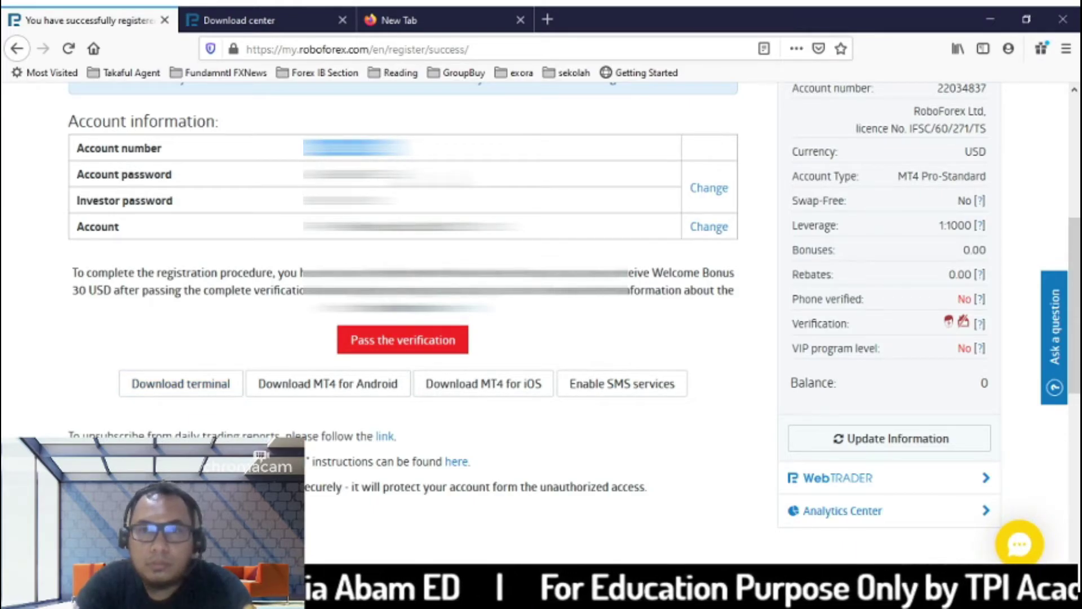
pyautogui.doubleClick(360, 174)
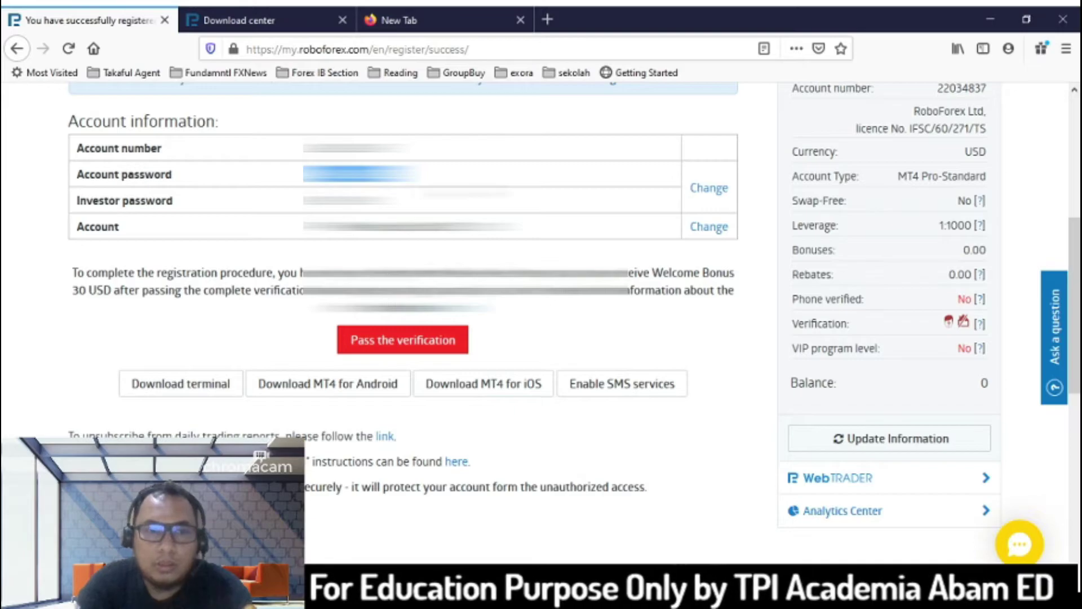
# Download and save the MetaTrader4 for PC installer, then return to the registration success tab.
pyautogui.click(262, 17)
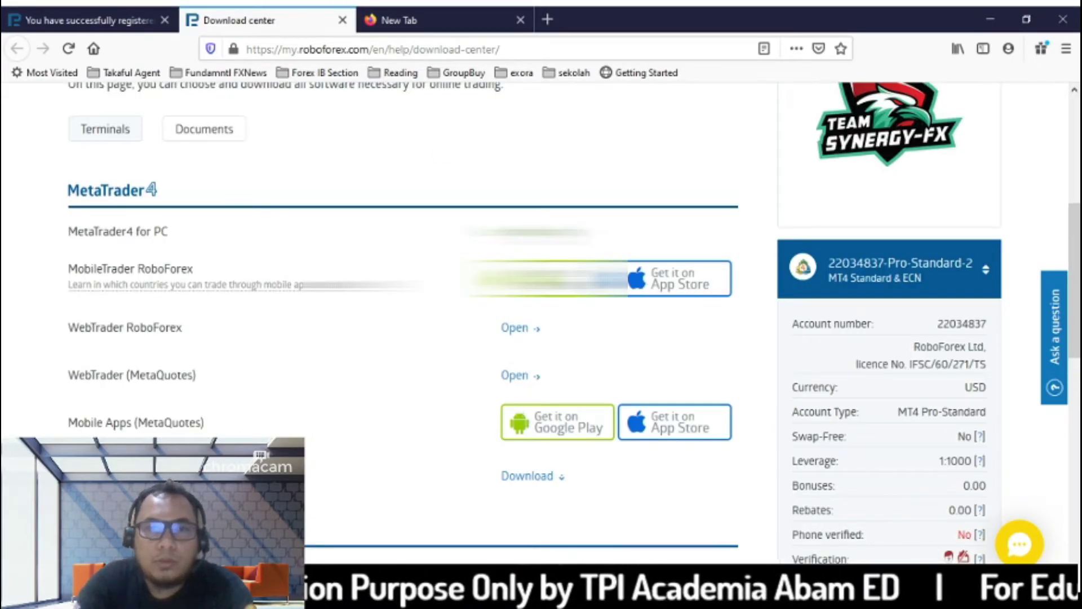
pyautogui.click(528, 231)
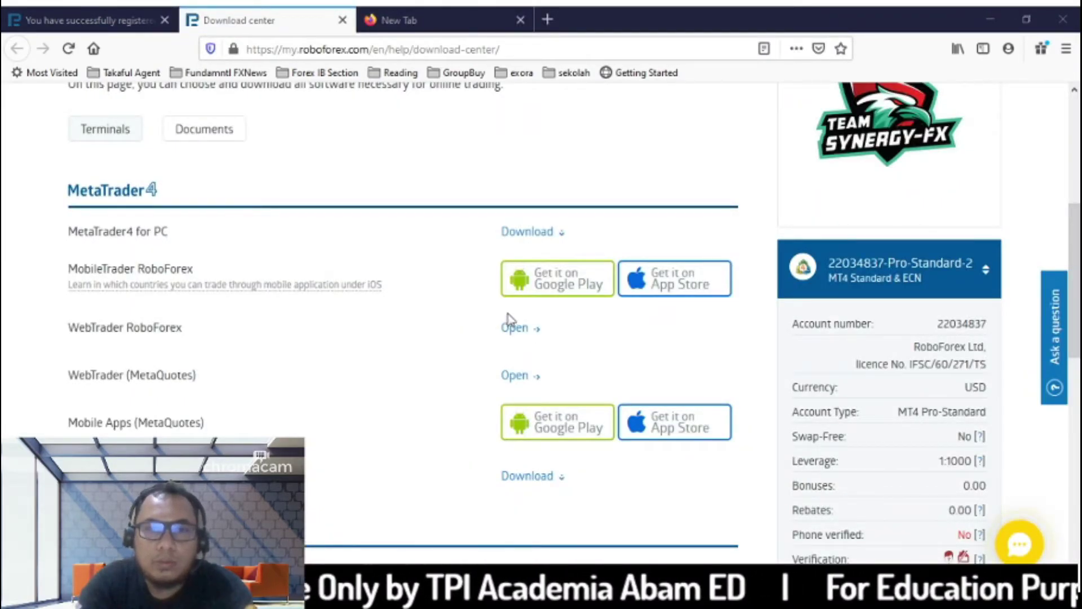
pyautogui.click(594, 354)
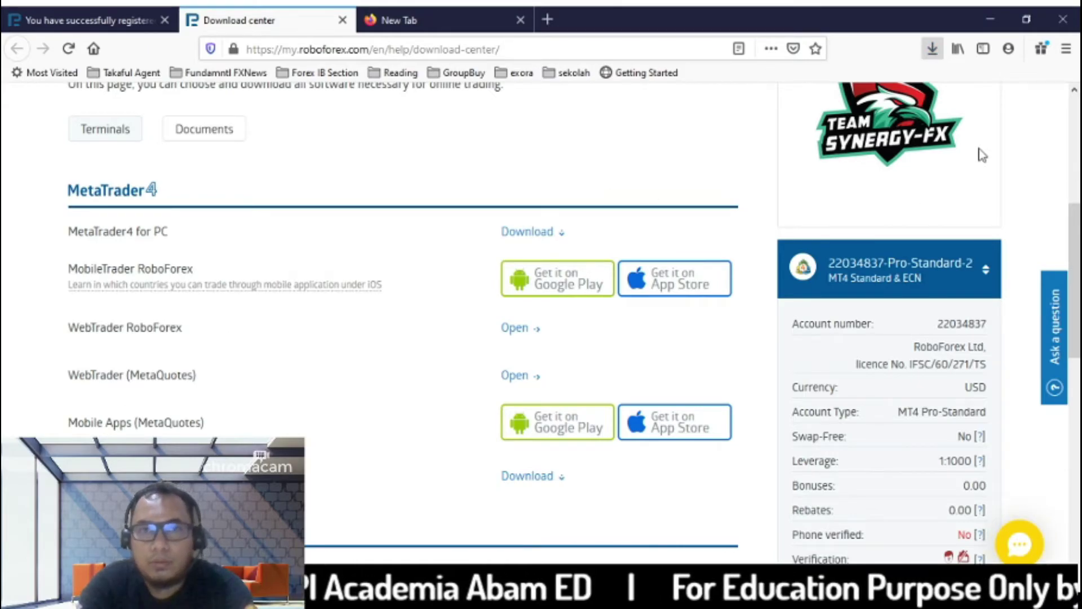
pyautogui.click(149, 21)
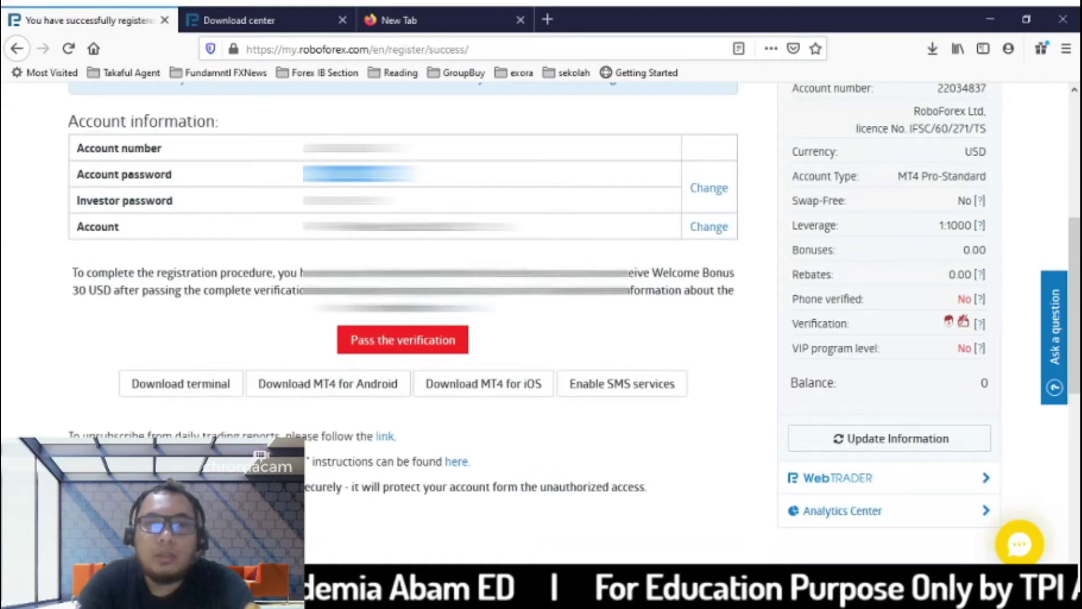
# Start verification and view the Personal information page showing e-mail verification as Unconfirmed.
pyautogui.click(432, 348)
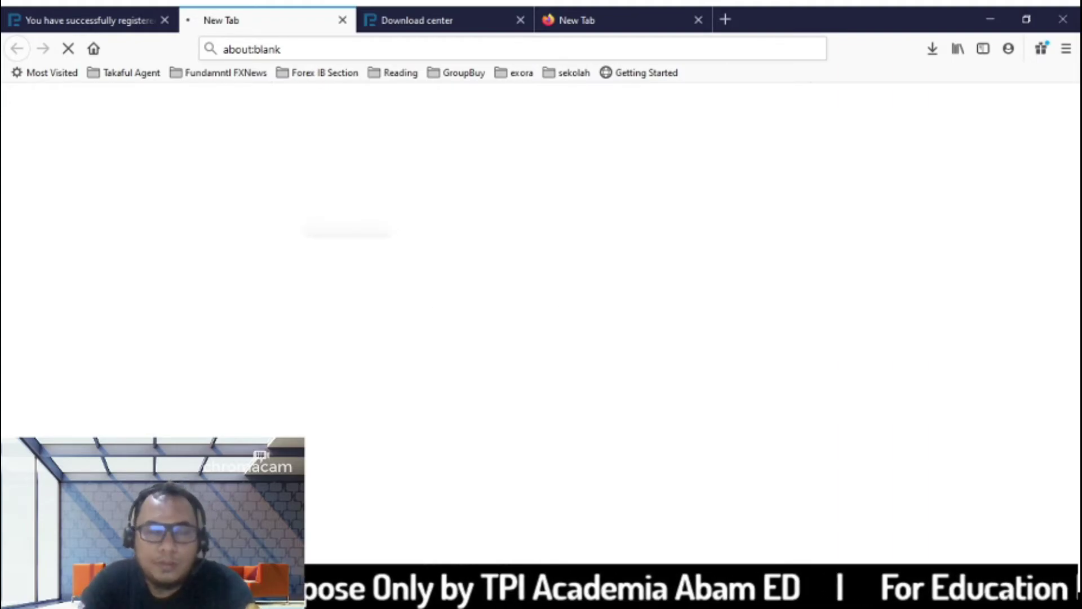
pyautogui.click(114, 16)
pyautogui.click(253, 23)
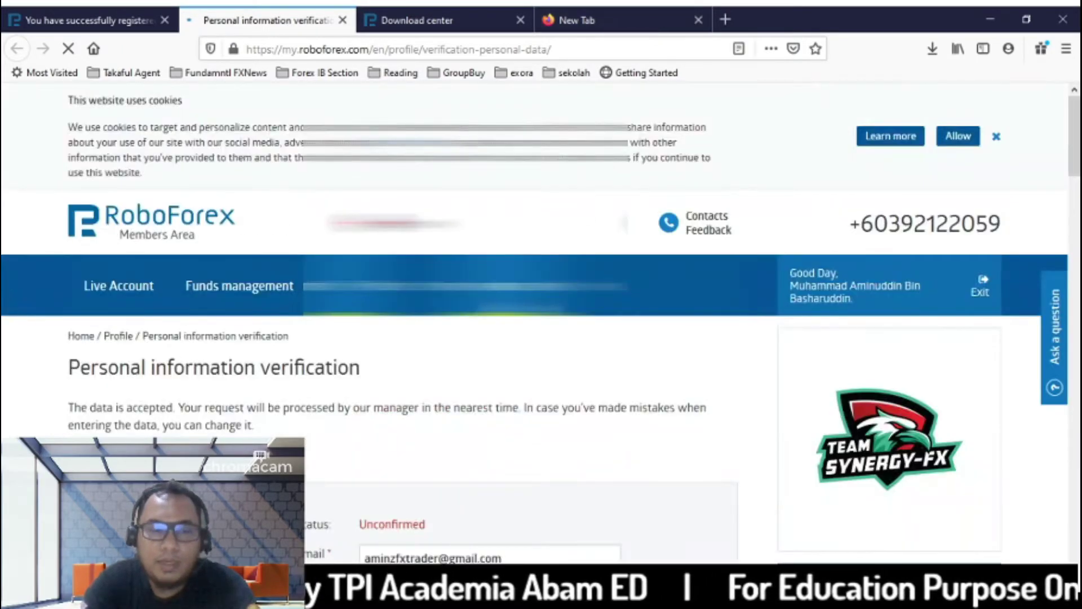
pyautogui.moveTo(524, 286)
pyautogui.scroll(-10, 524, 286)
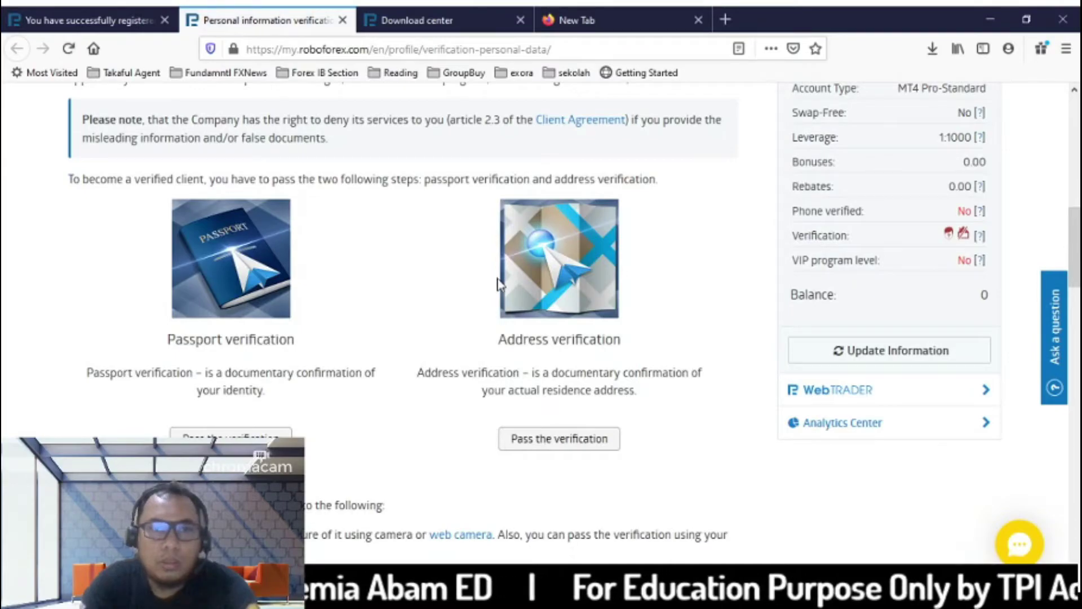
pyautogui.scroll(5, 250, 234)
pyautogui.scroll(-2, 278, 206)
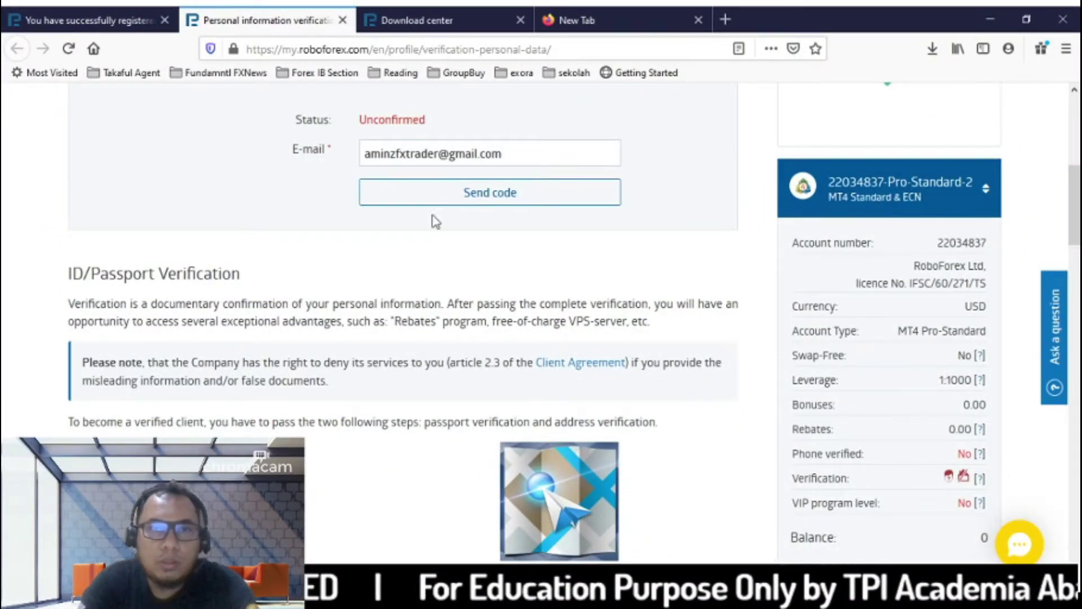
pyautogui.scroll(3, 414, 307)
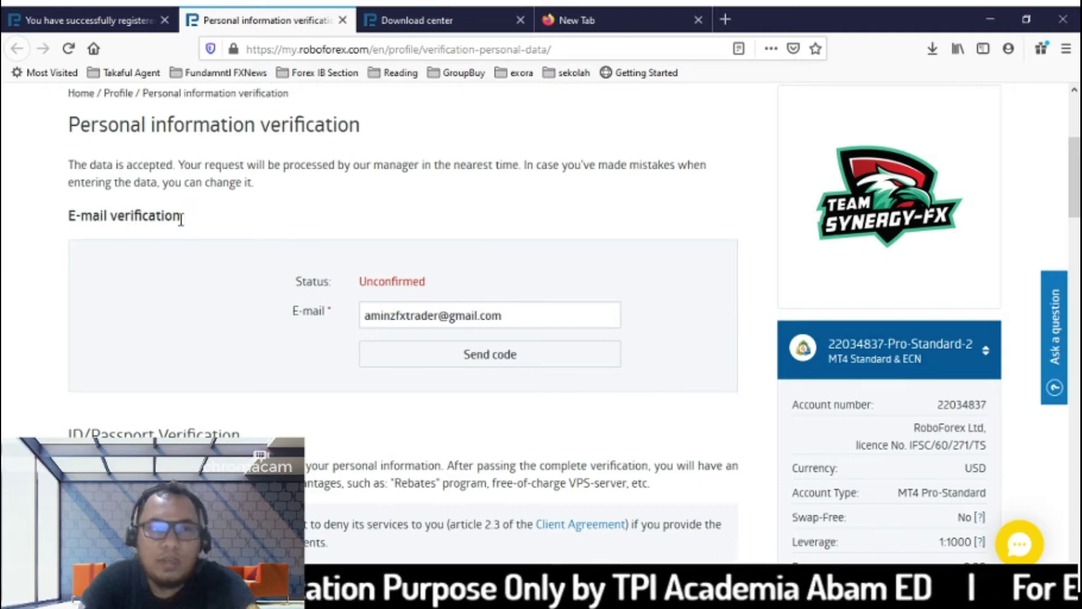
# Request an e-mail confirmation code, paste it into the code field and submit it.
pyautogui.click(516, 363)
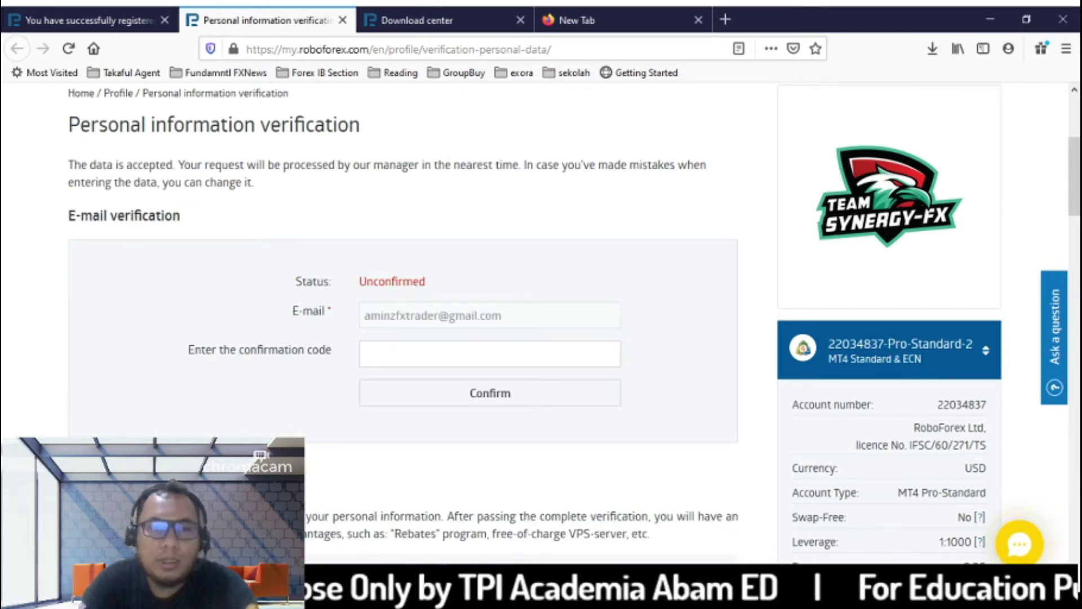
pyautogui.click(497, 361)
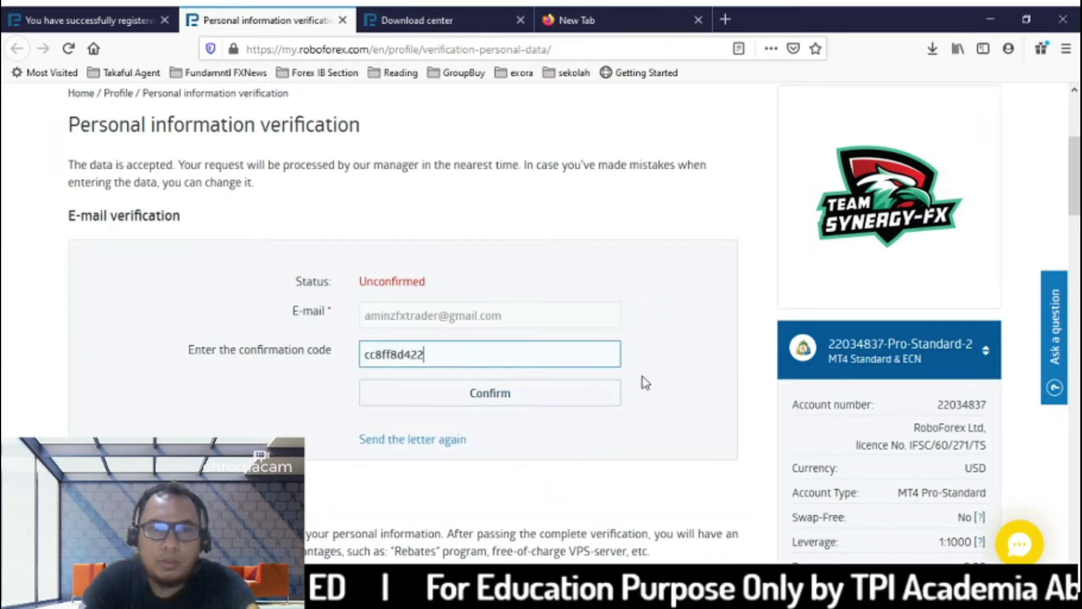
pyautogui.click(530, 399)
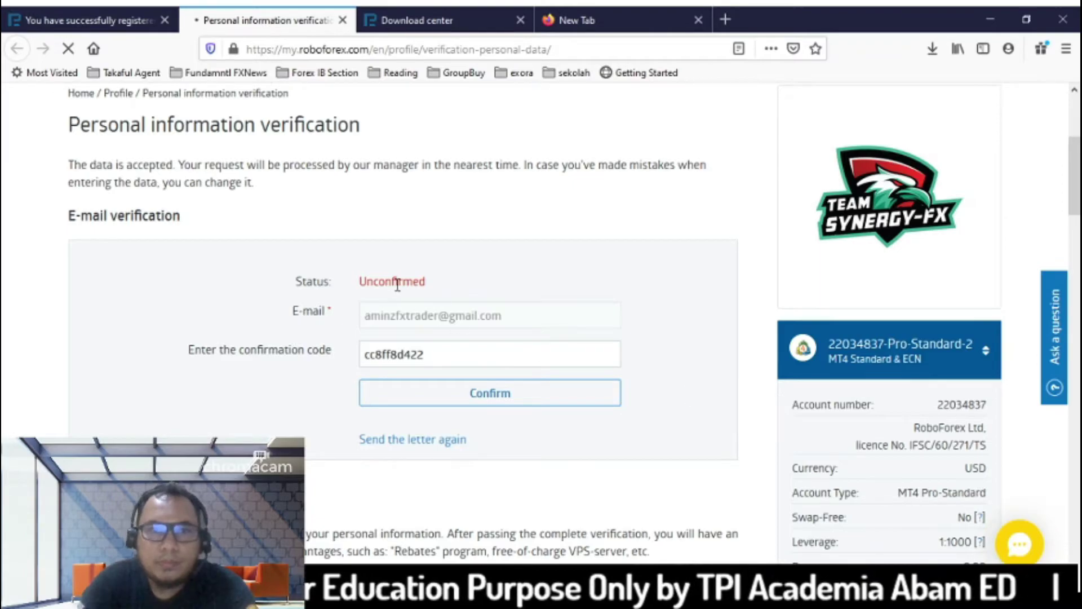
# Highlight the e-mail status changing from Unconfirmed to Confirmed.
pyautogui.moveTo(361, 281); pyautogui.dragTo(428, 288)
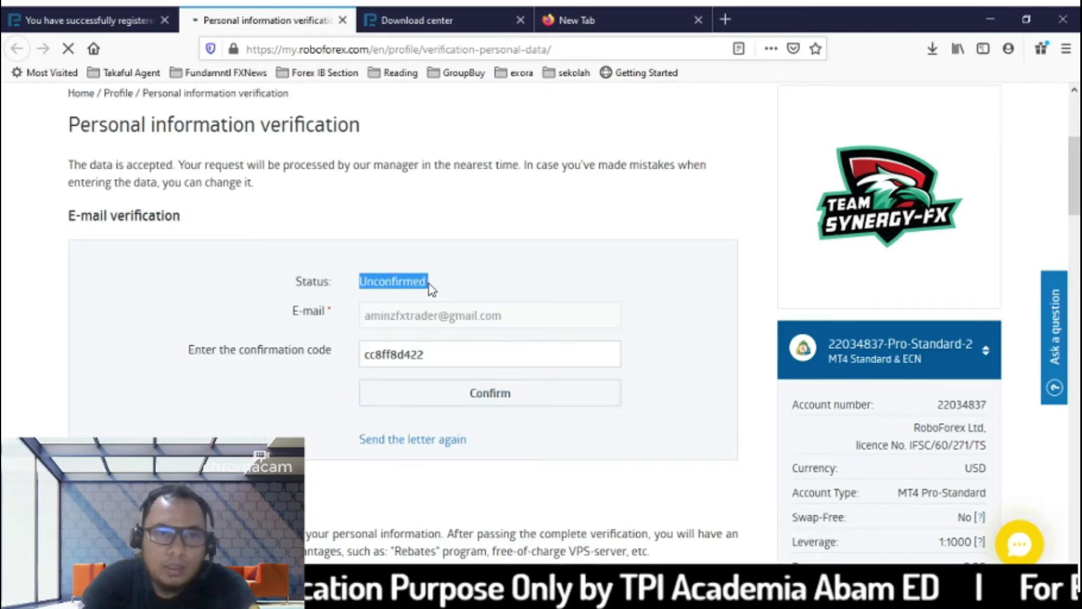
pyautogui.scroll(-3, 423, 294)
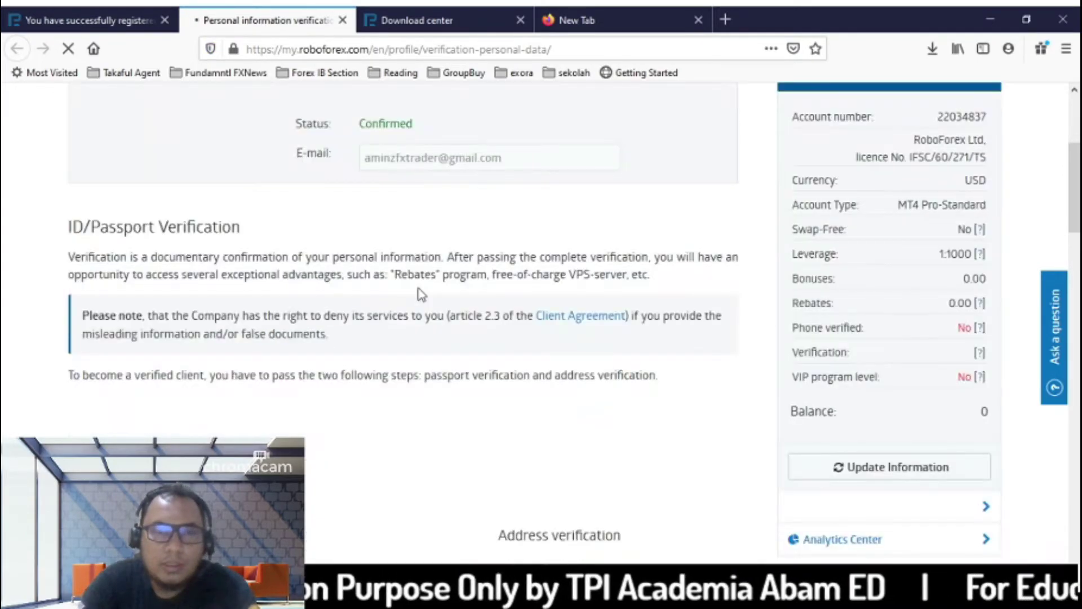
pyautogui.scroll(2, 420, 293)
pyautogui.moveTo(360, 230); pyautogui.dragTo(413, 231)
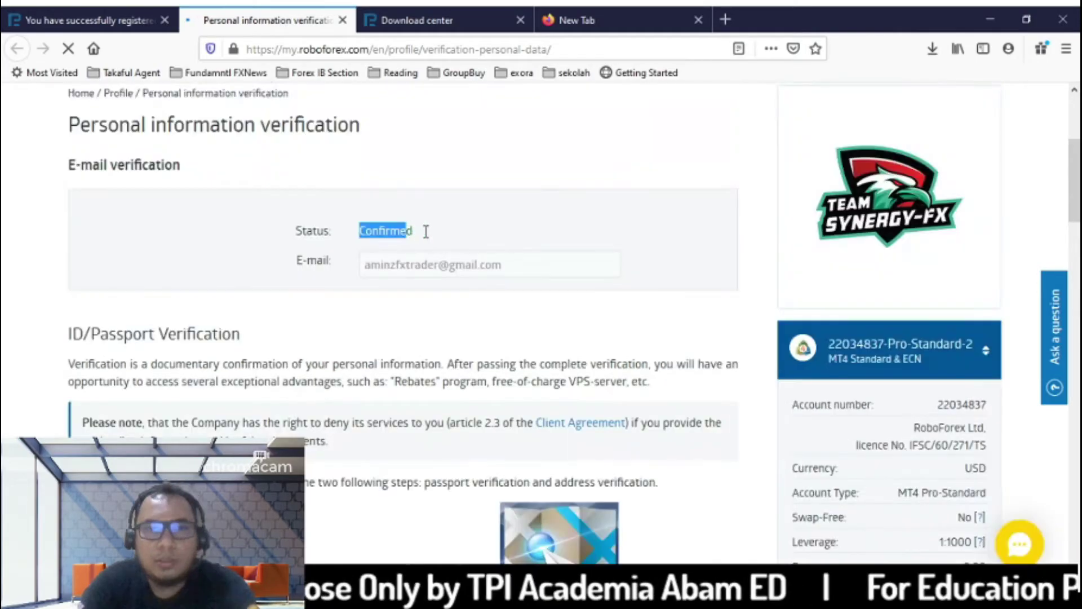
pyautogui.click(428, 230)
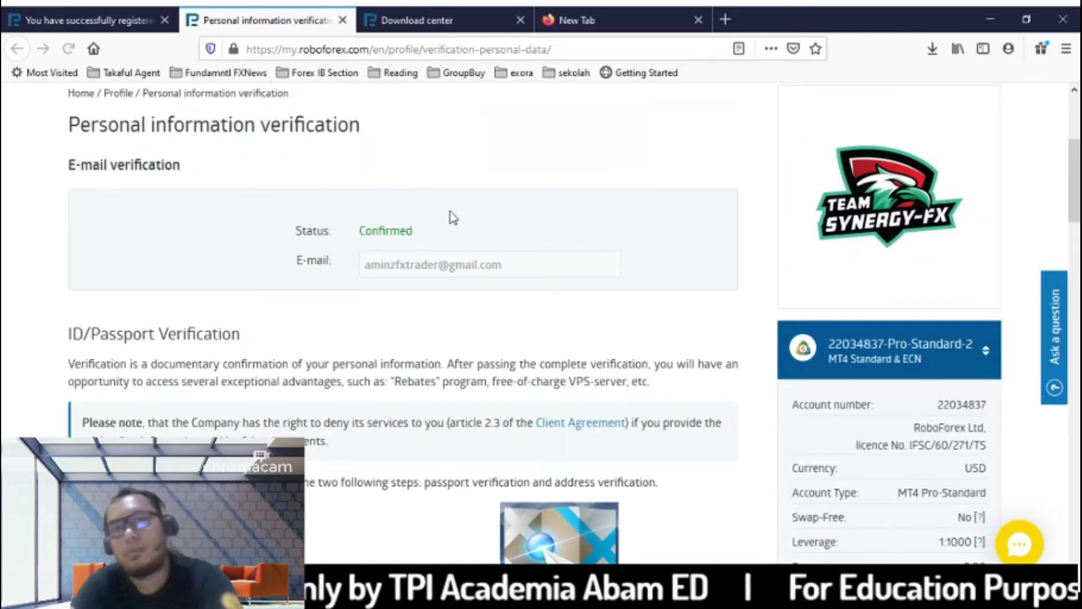
pyautogui.scroll(-7, 512, 237)
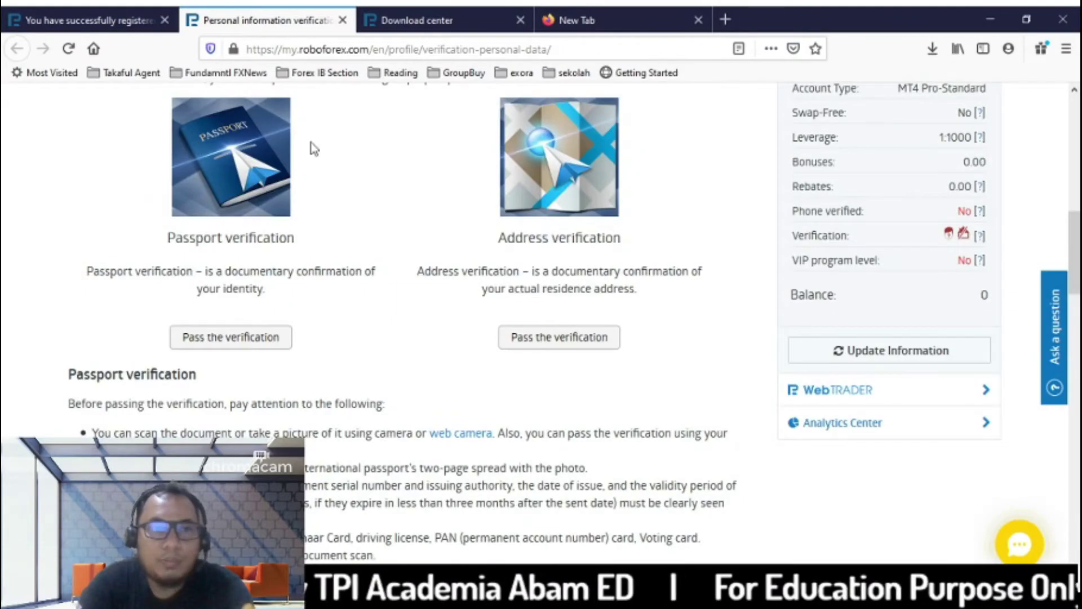
# Scroll to the verification cards and open the Passport verification form.
pyautogui.scroll(1, 220, 260)
pyautogui.scroll(2, 237, 273)
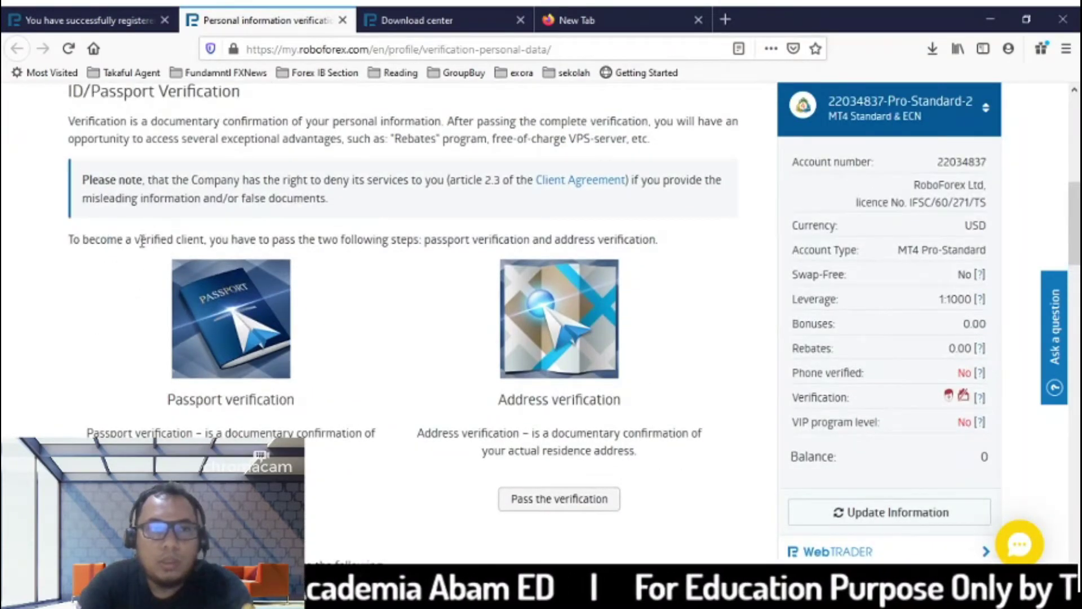
pyautogui.scroll(-2, 345, 381)
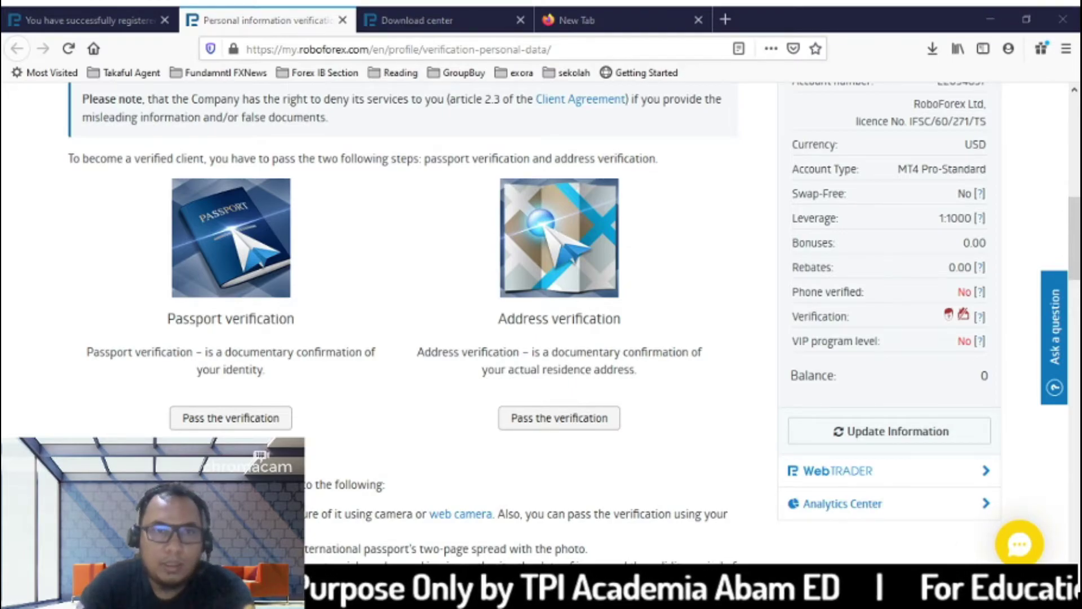
pyautogui.scroll(-10, 411, 249)
pyautogui.click(403, 238)
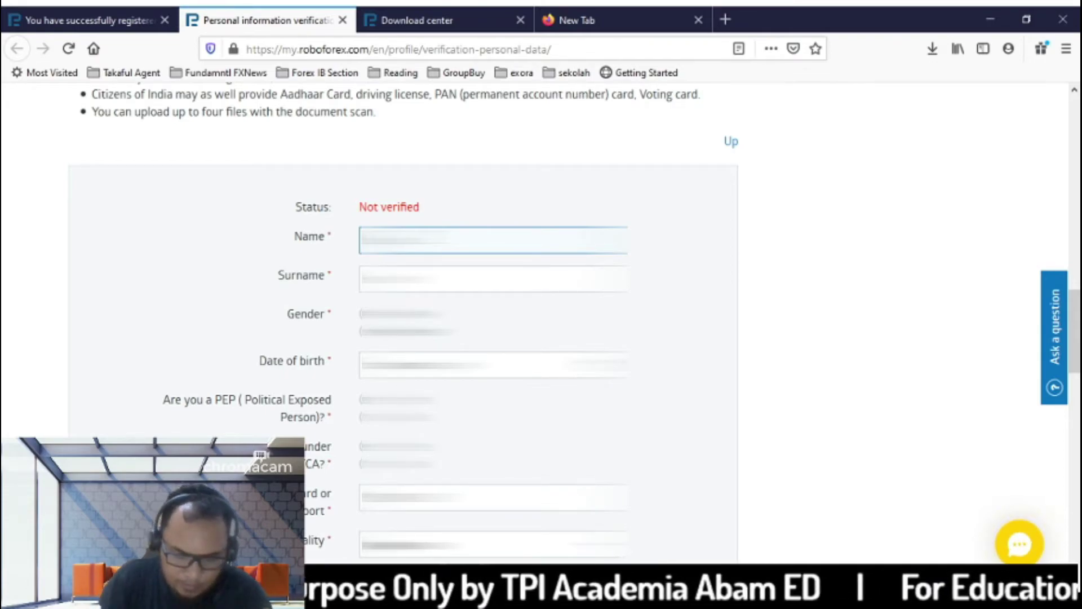
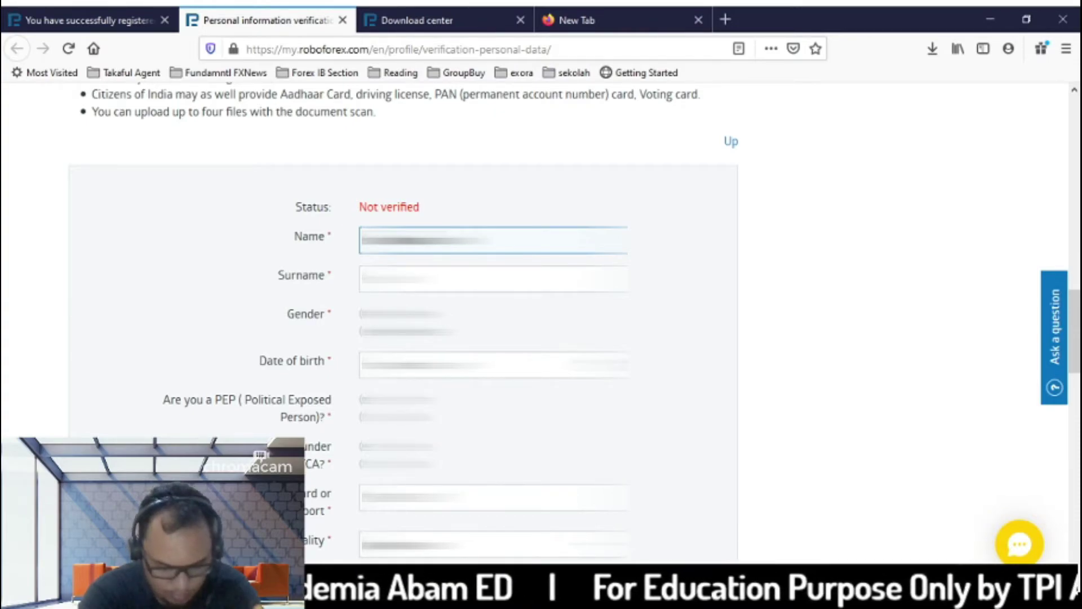
# Enter the account holder's name and surname in the passport form, then move on to gender.
pyautogui.click(494, 278)
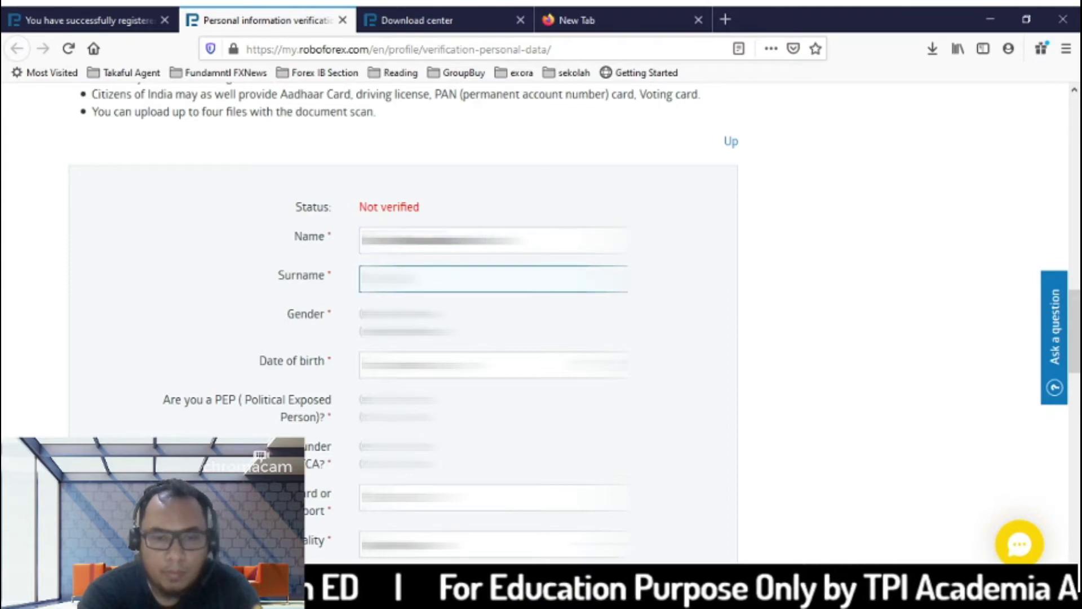
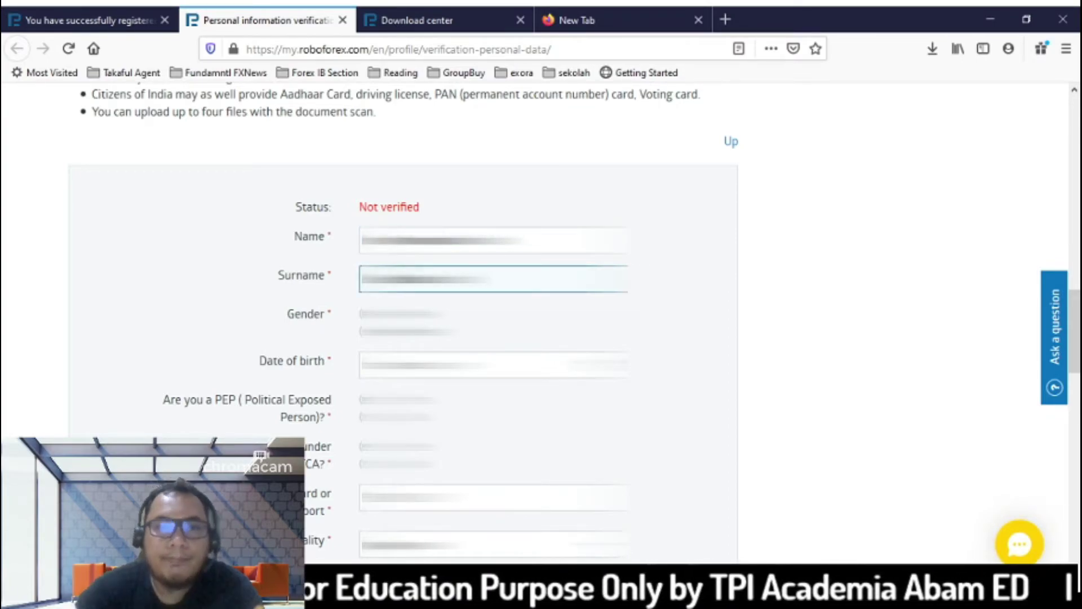
pyautogui.press('Tab')
pyautogui.press('Tab')
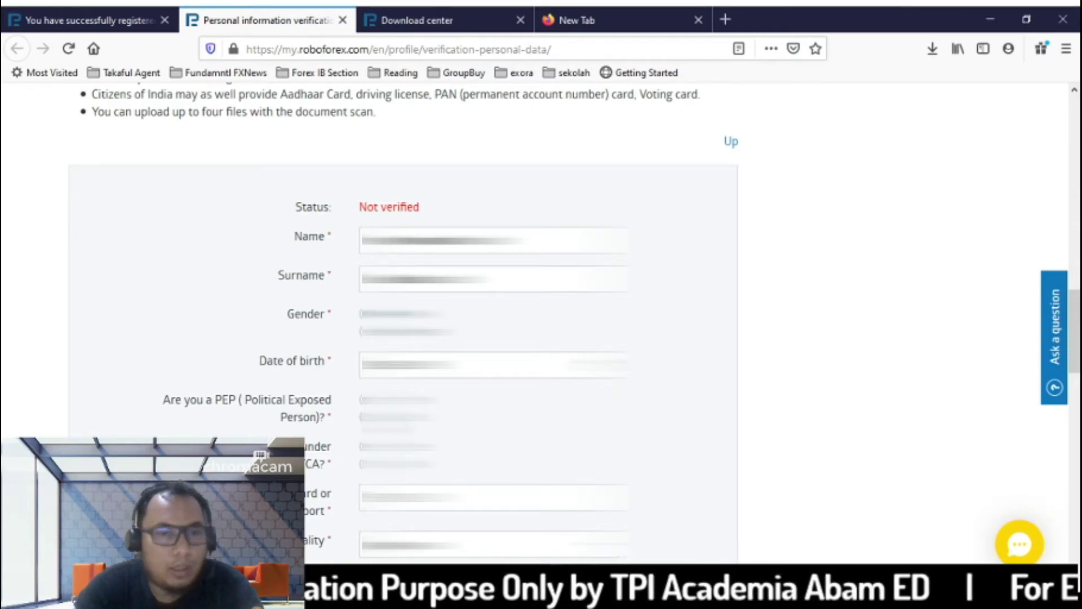
pyautogui.scroll(-3, 716, 425)
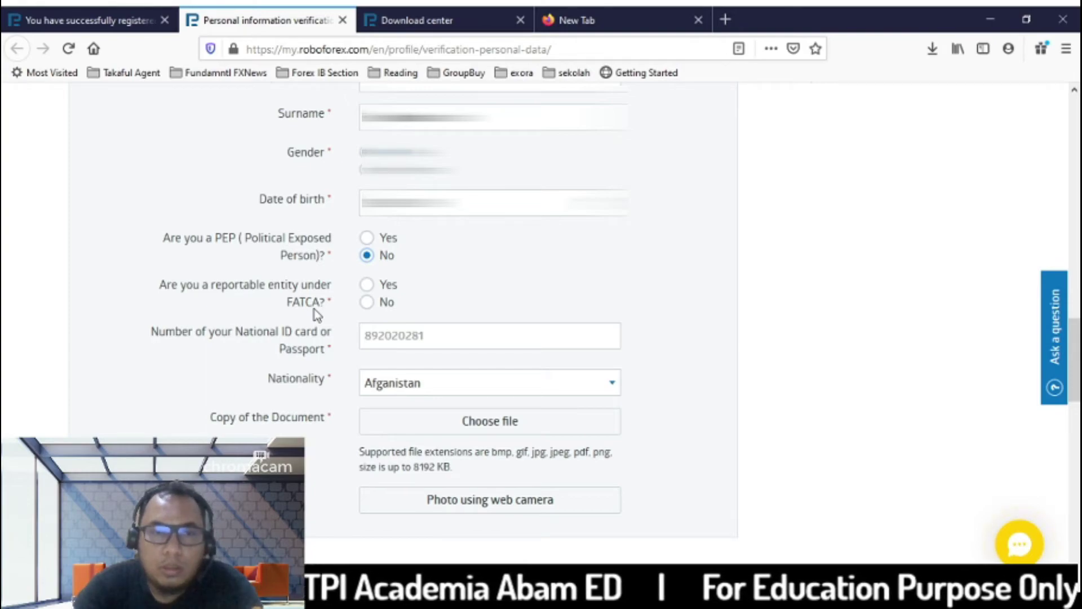
# Answer No to the FATCA question and enter 4 as the national ID number.
pyautogui.click(371, 307)
pyautogui.click(442, 343)
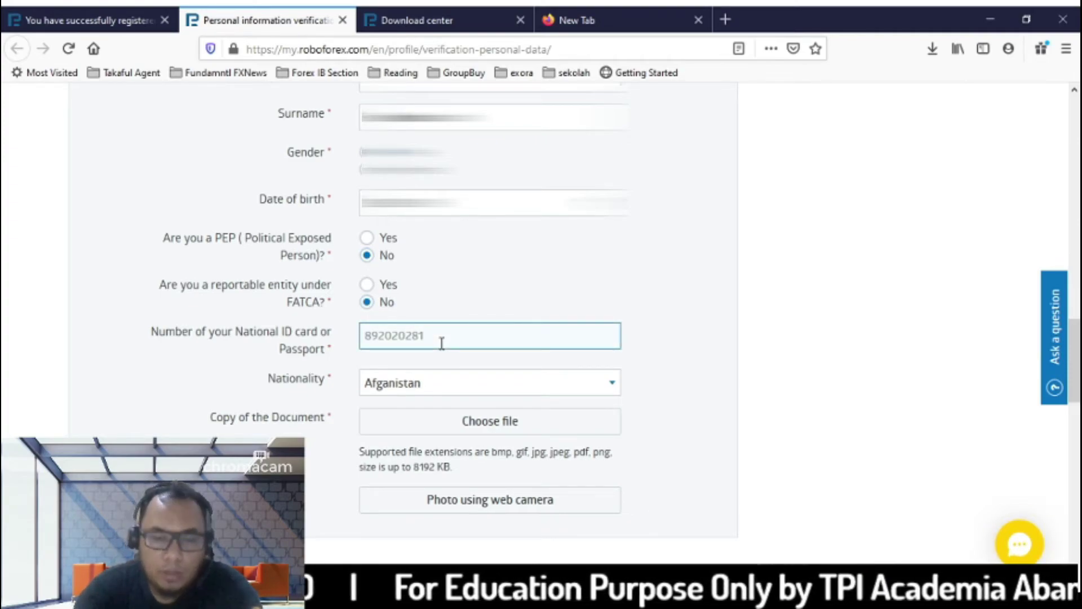
pyautogui.write('4')
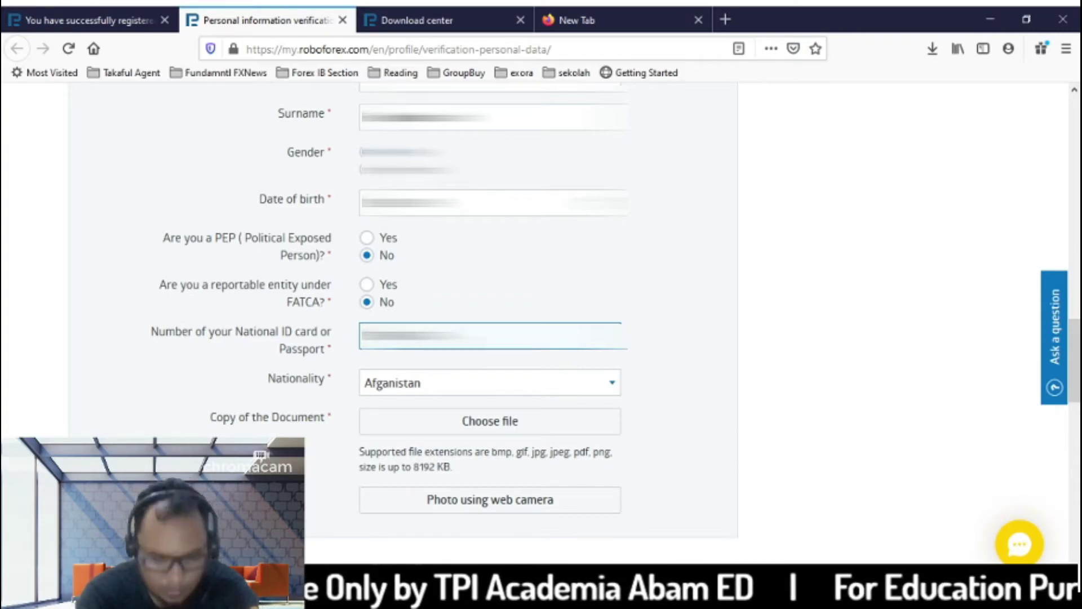
# Choose Malaysia as nationality and check the attached 20170403_013306.jpg document copy.
pyautogui.click(440, 386)
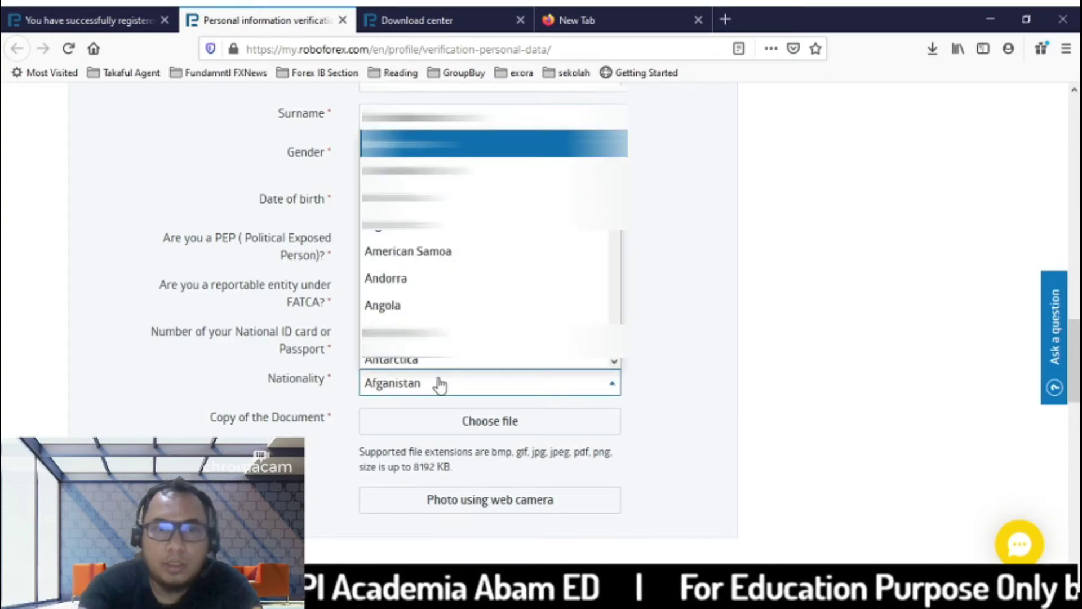
pyautogui.scroll(-15, 479, 231)
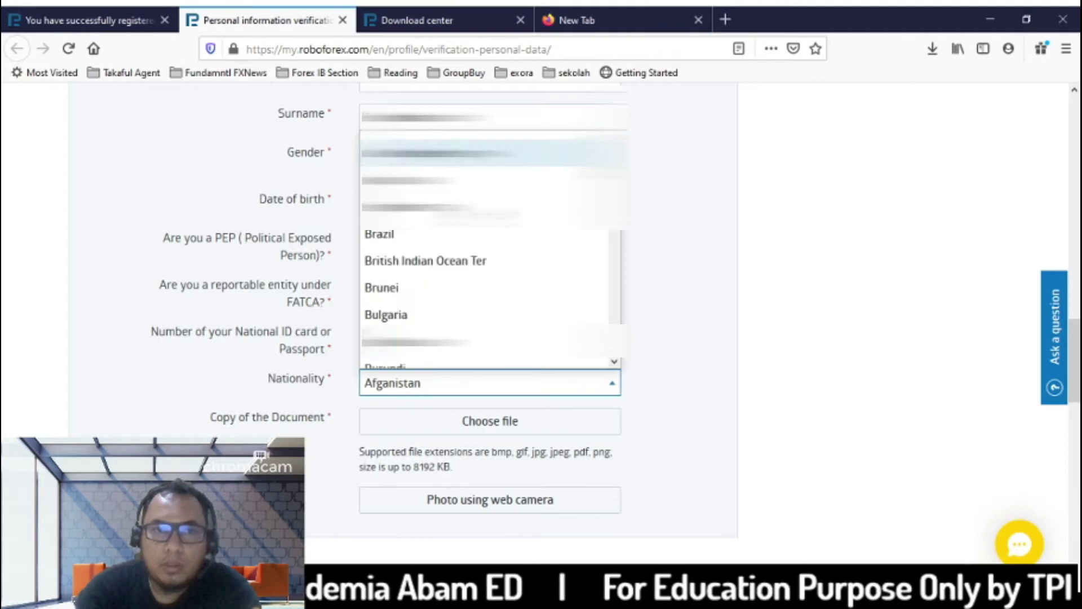
pyautogui.scroll(-15, 452, 278)
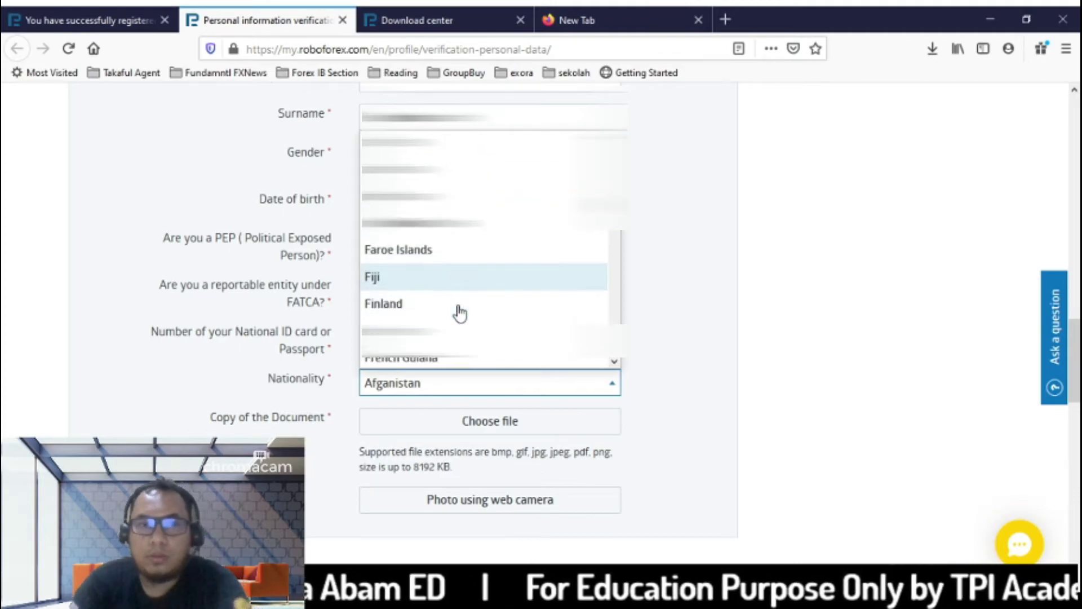
pyautogui.scroll(-15, 461, 316)
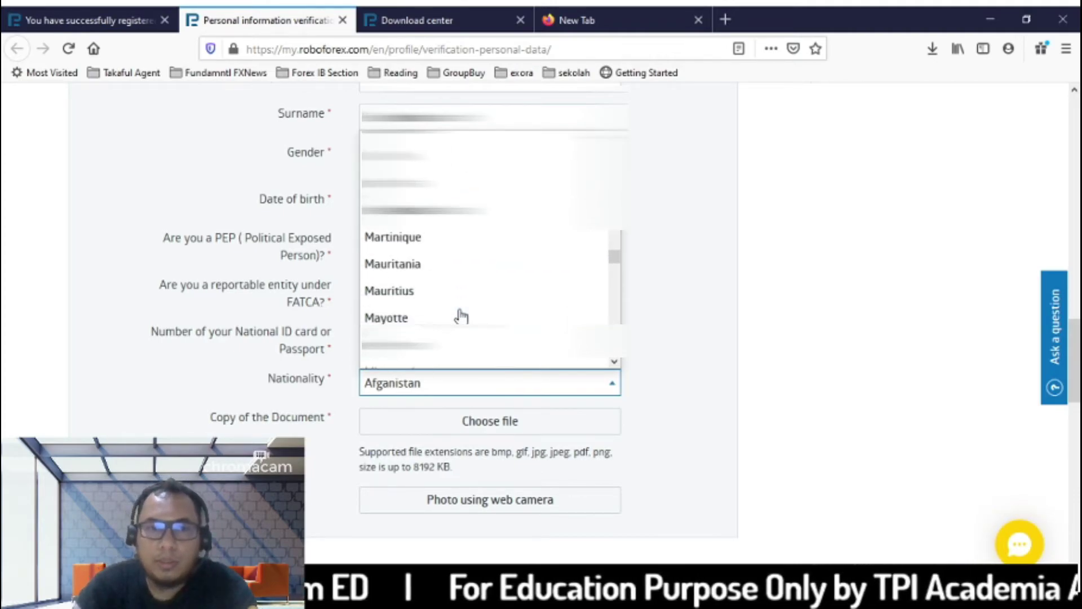
pyautogui.scroll(2, 457, 302)
pyautogui.click(457, 201)
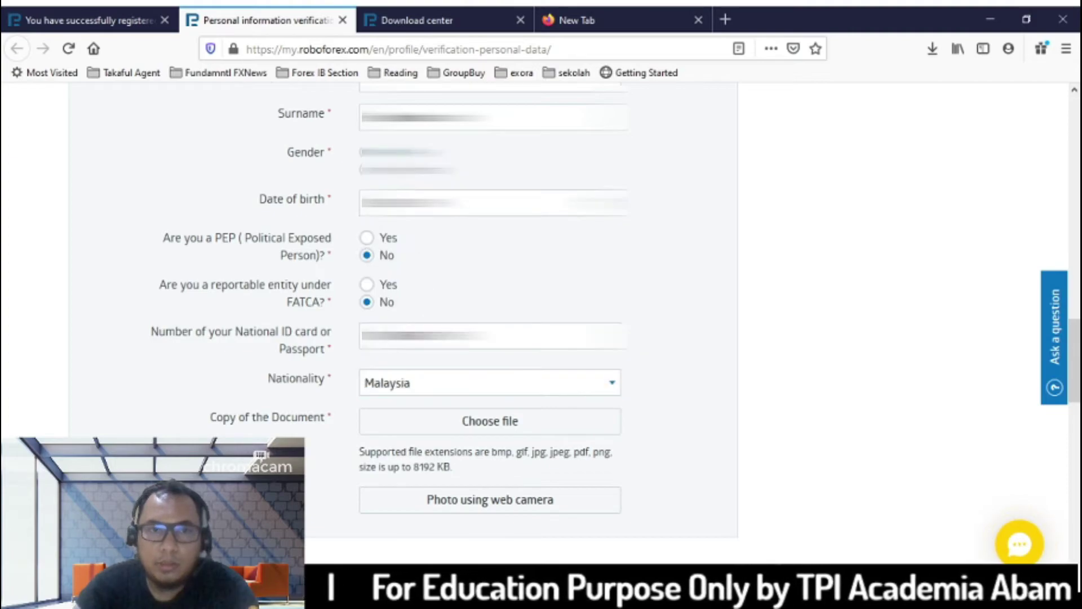
pyautogui.scroll(-3, 688, 391)
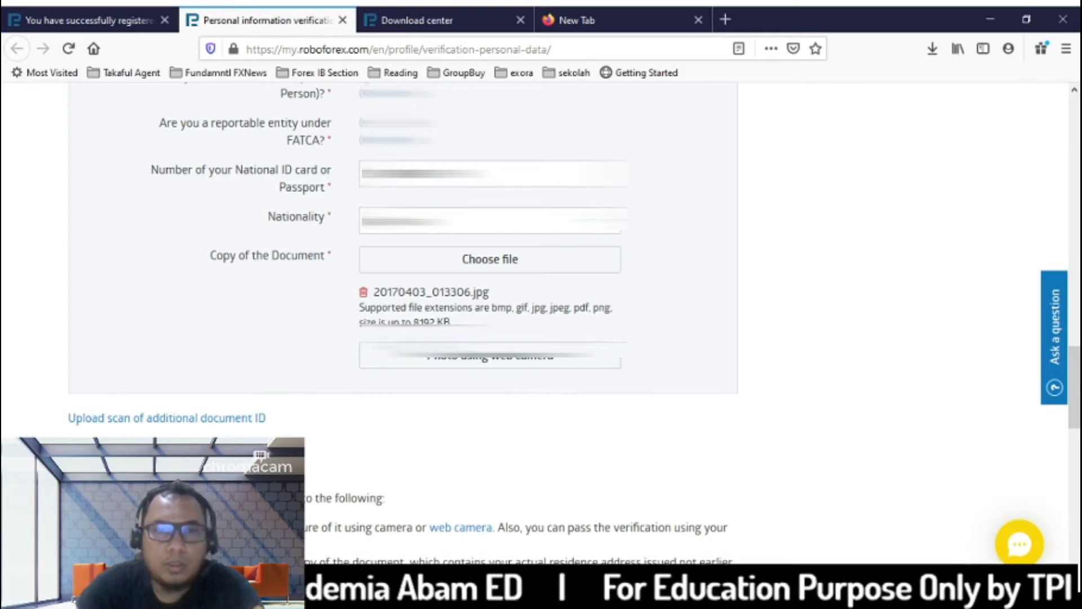
pyautogui.scroll(-10, 527, 418)
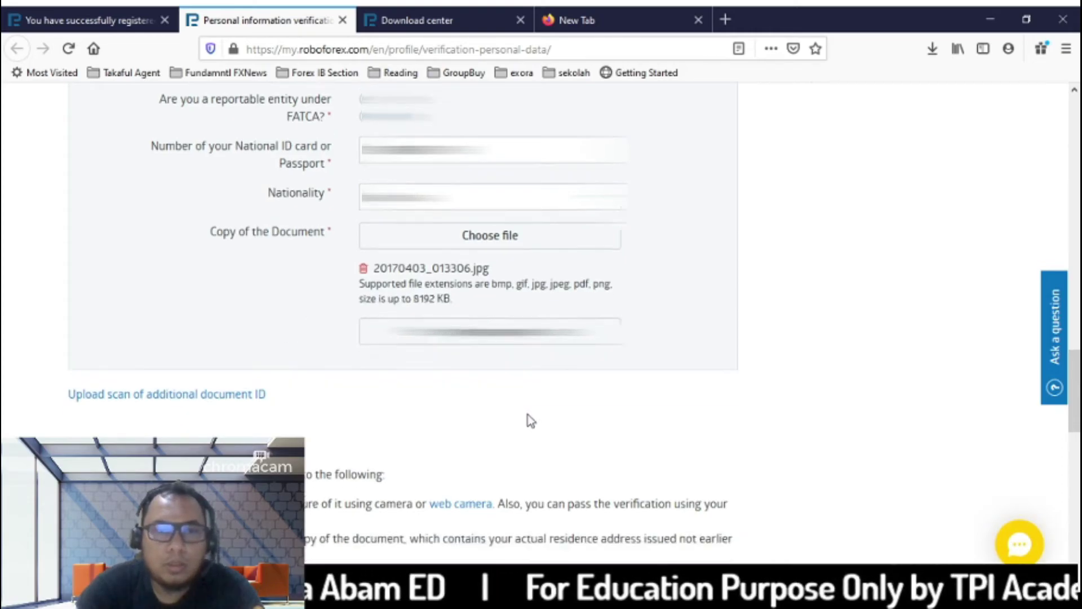
# Review the address document upload requirements, highlighting them on the page.
pyautogui.scroll(-3, 535, 416)
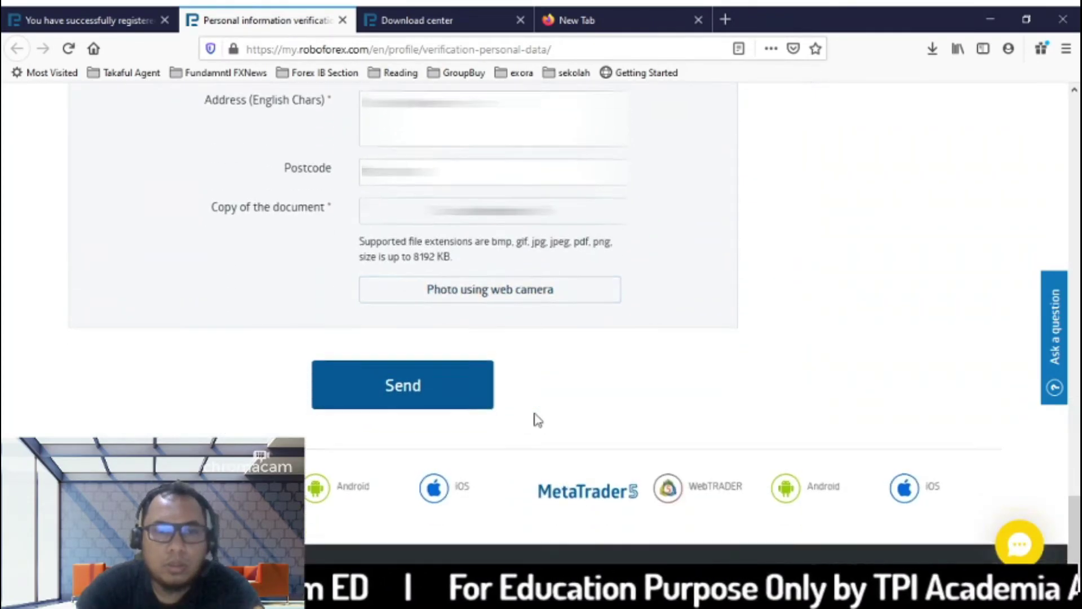
pyautogui.scroll(12, 534, 418)
pyautogui.scroll(5, 537, 420)
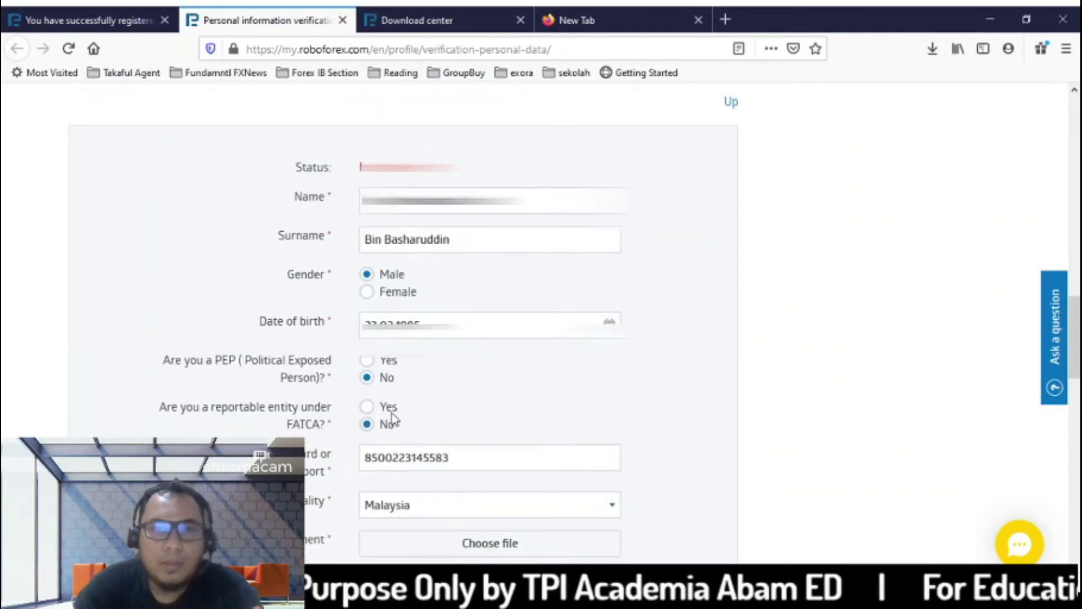
pyautogui.scroll(-12, 542, 395)
pyautogui.scroll(-3, 551, 361)
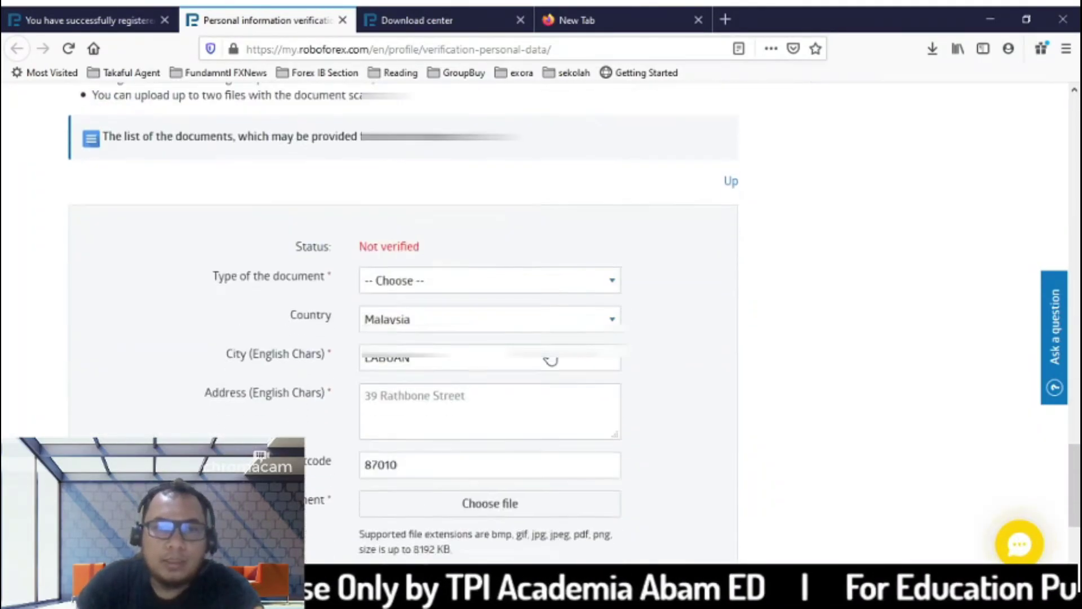
pyautogui.click(433, 238)
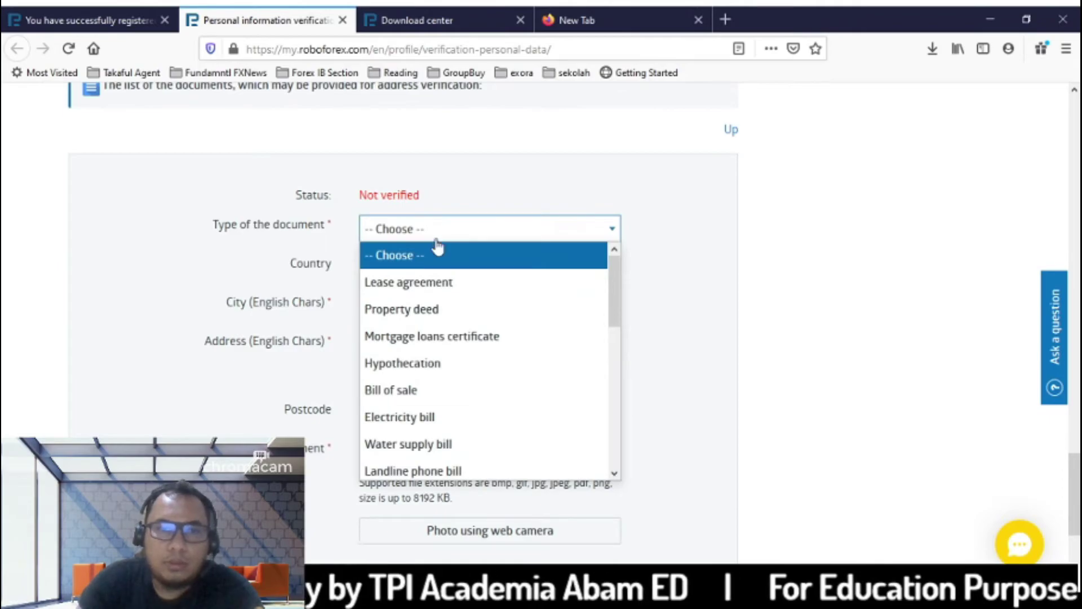
pyautogui.scroll(5, 532, 208)
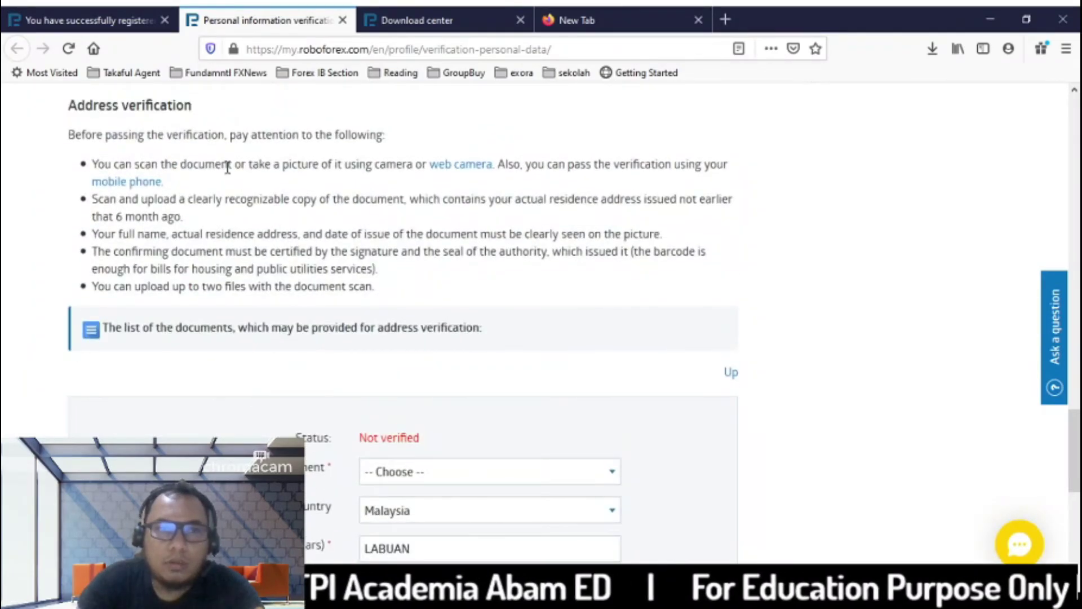
pyautogui.moveTo(106, 104); pyautogui.dragTo(421, 229)
pyautogui.click(421, 228)
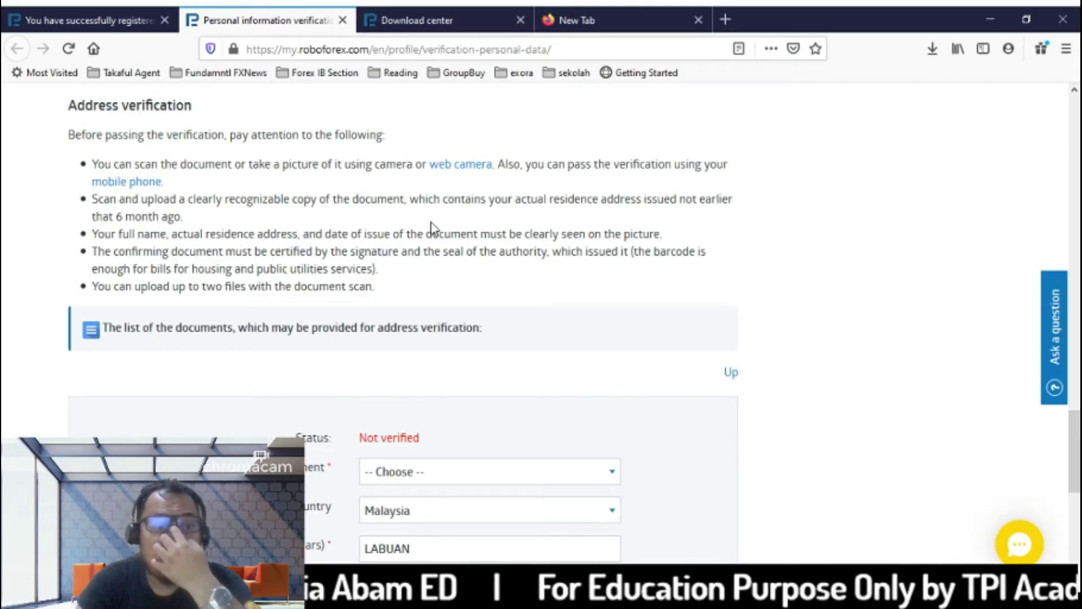
pyautogui.scroll(-5, 437, 233)
# Choose Mobile phone bill as the address document type and type the residential address.
pyautogui.click(445, 236)
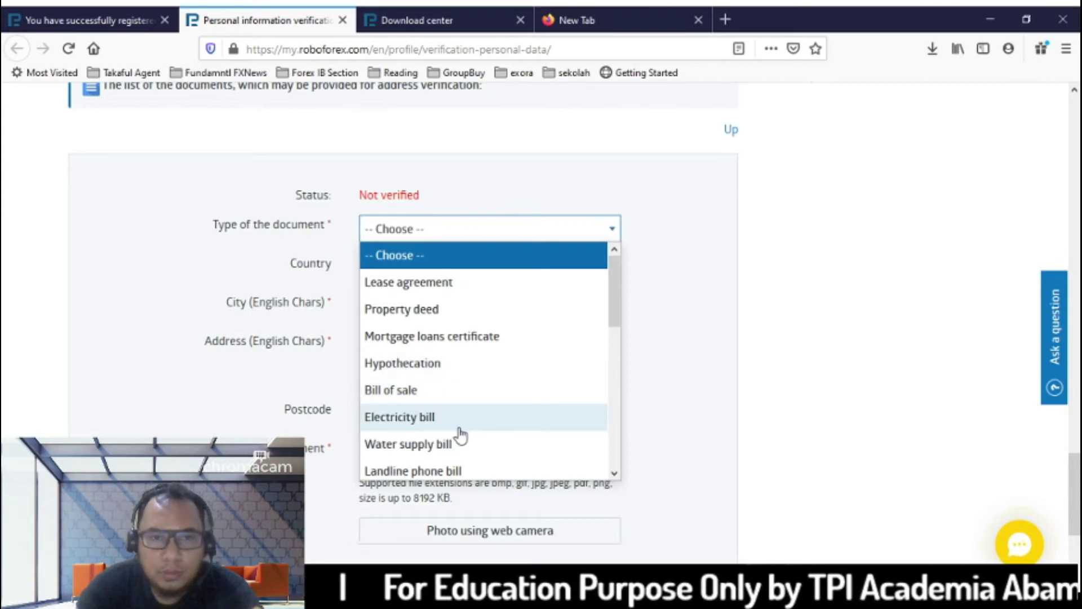
pyautogui.scroll(-3, 460, 394)
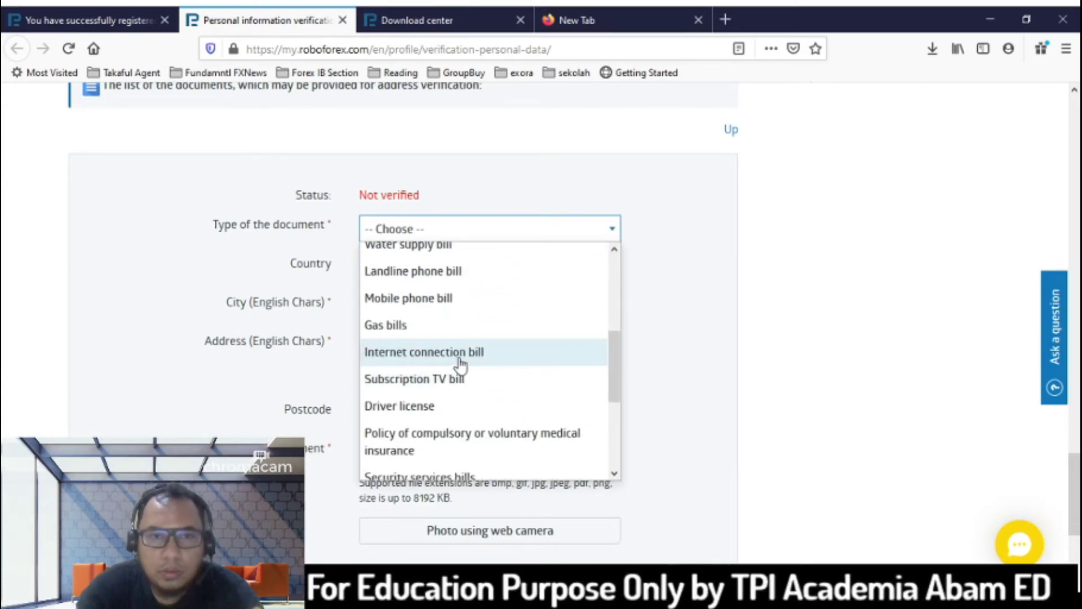
pyautogui.click(465, 304)
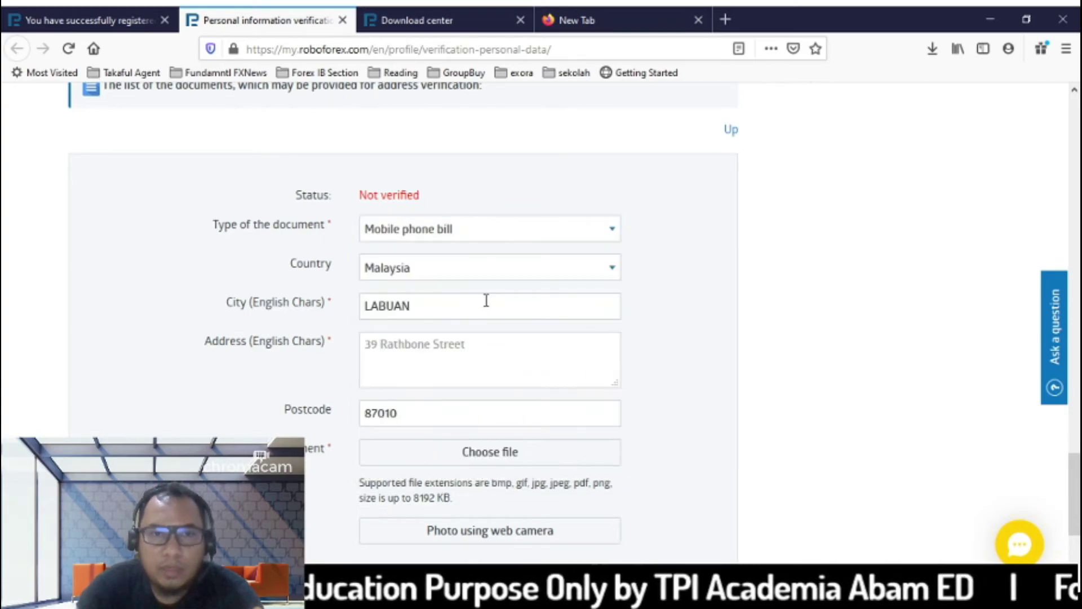
pyautogui.click(543, 241)
pyautogui.click(545, 243)
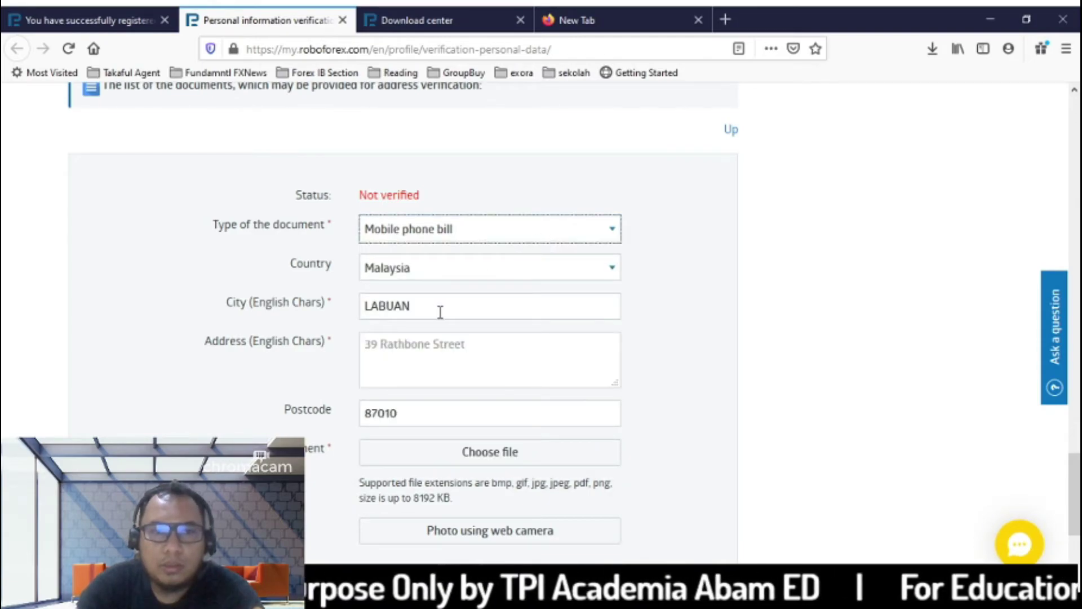
pyautogui.click(418, 346)
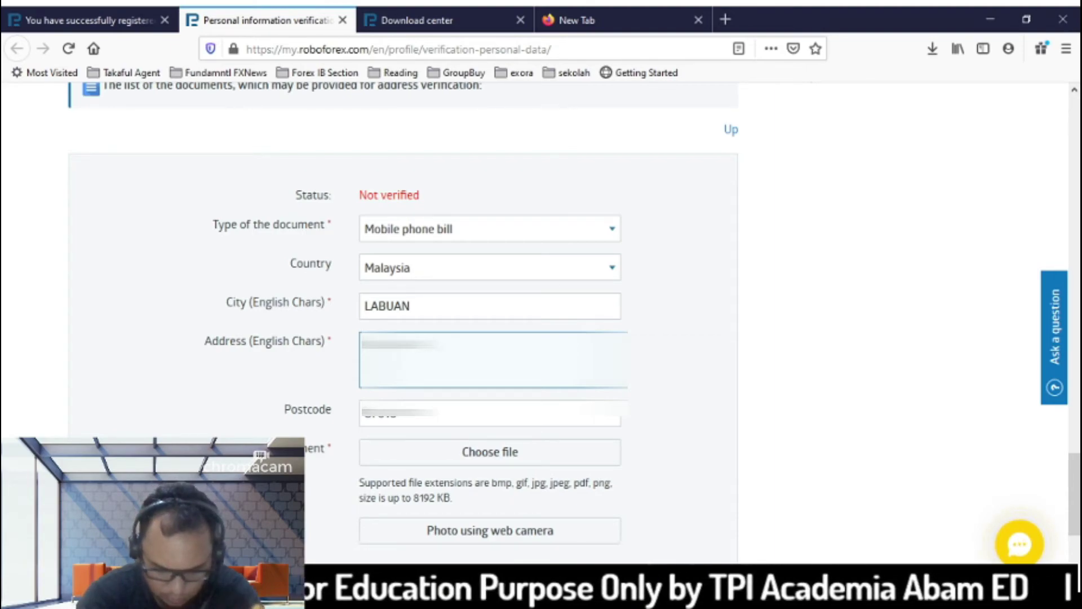
pyautogui.write('unreadable blurred address')
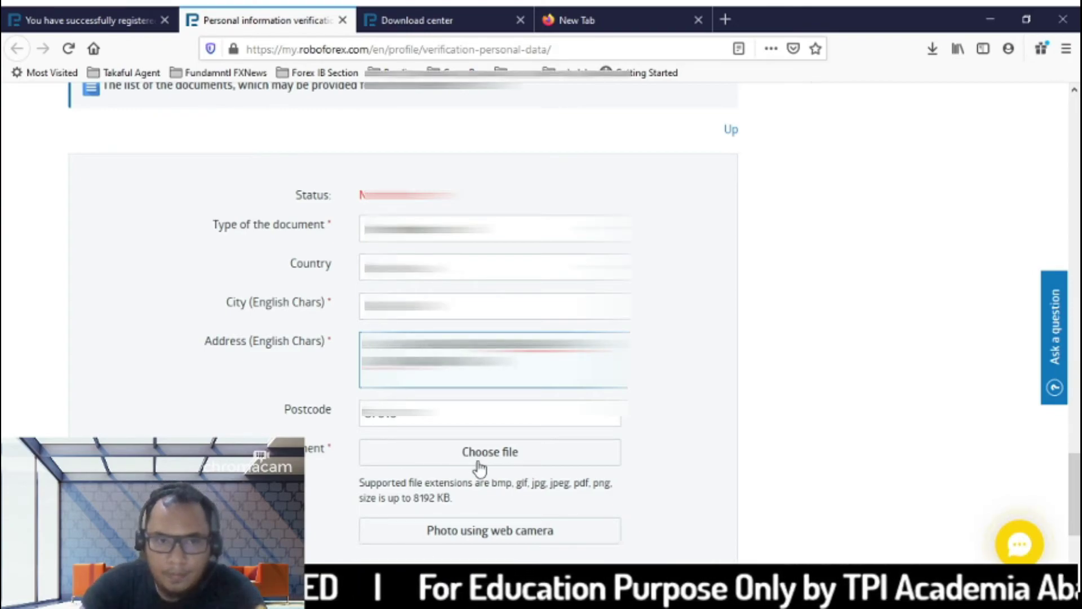
pyautogui.write('unreadable blurred address')
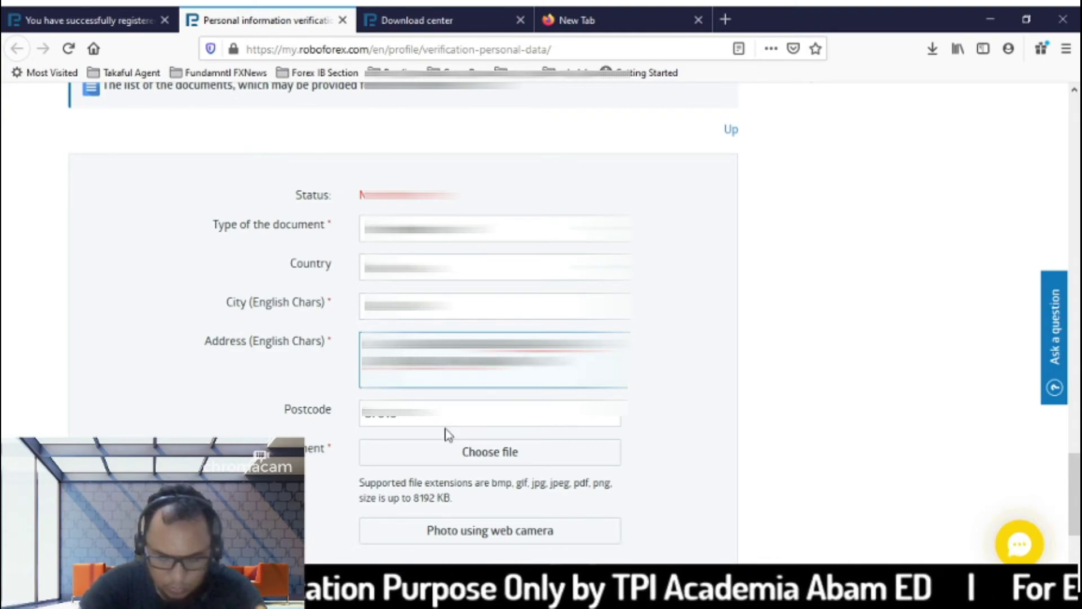
# Complete the address, attach the address-proof bill scan, and send the verification forms.
pyautogui.scroll(-3, 449, 435)
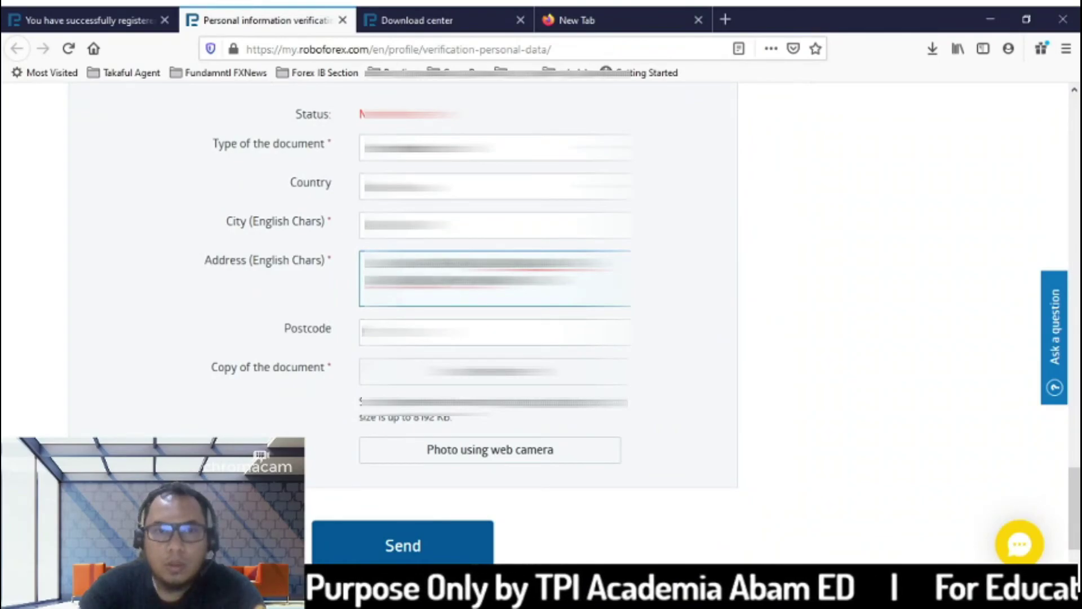
pyautogui.write('unreadable blurred address')
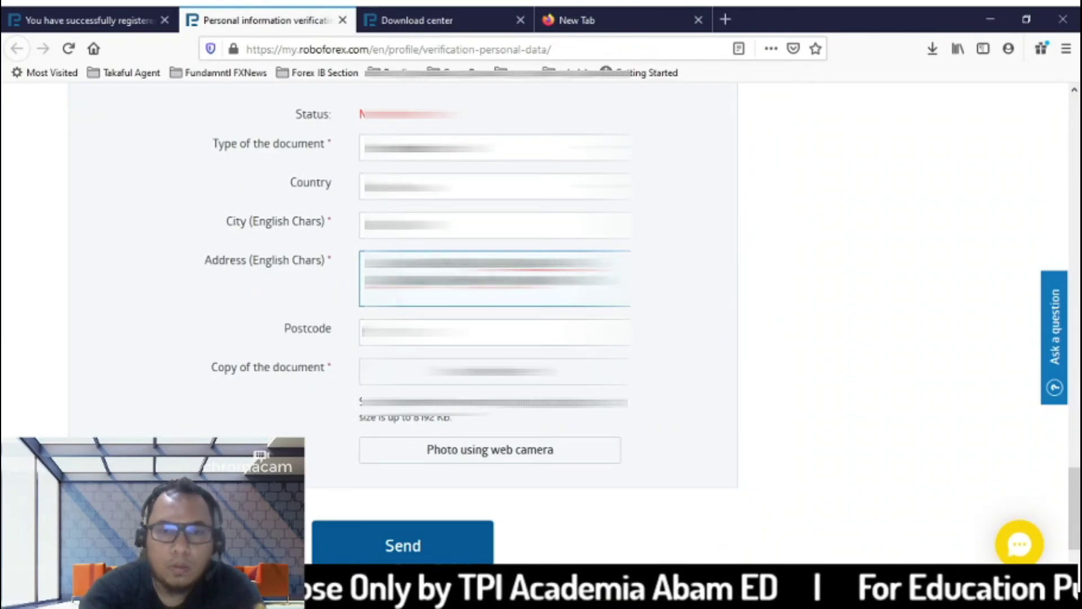
pyautogui.click(486, 368)
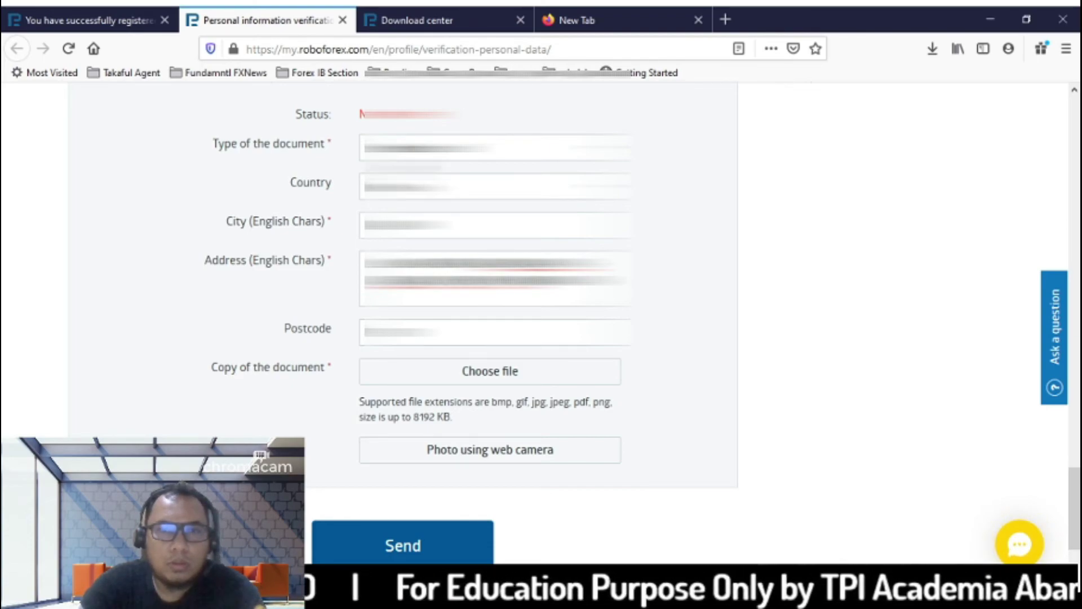
pyautogui.scroll(-3, 681, 327)
pyautogui.click(463, 387)
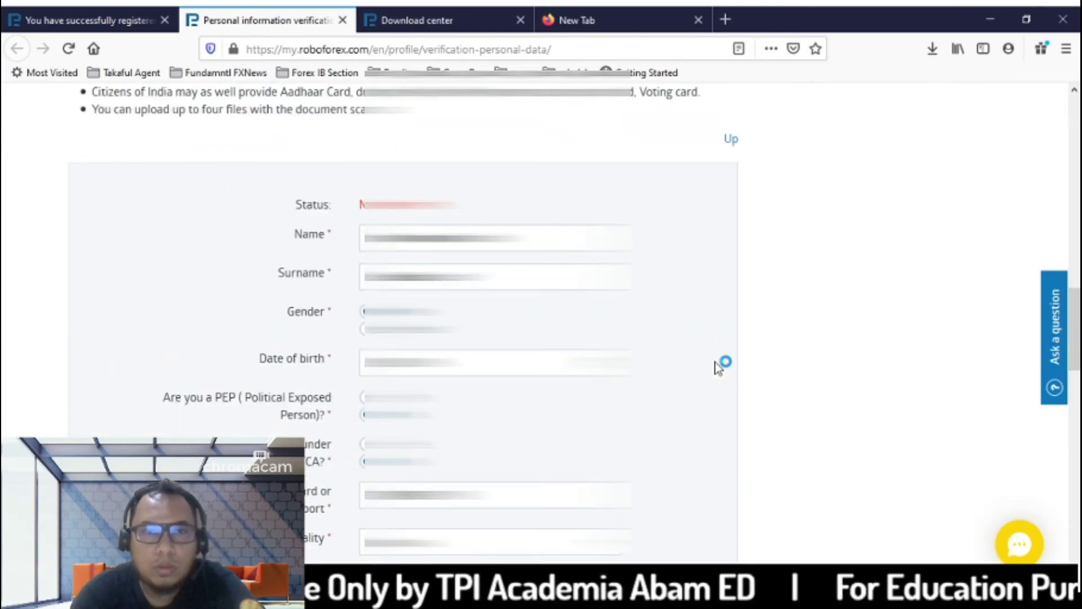
# Leave the verification page and refresh with F5 to load Deposit Funds.
pyautogui.scroll(5, 719, 366)
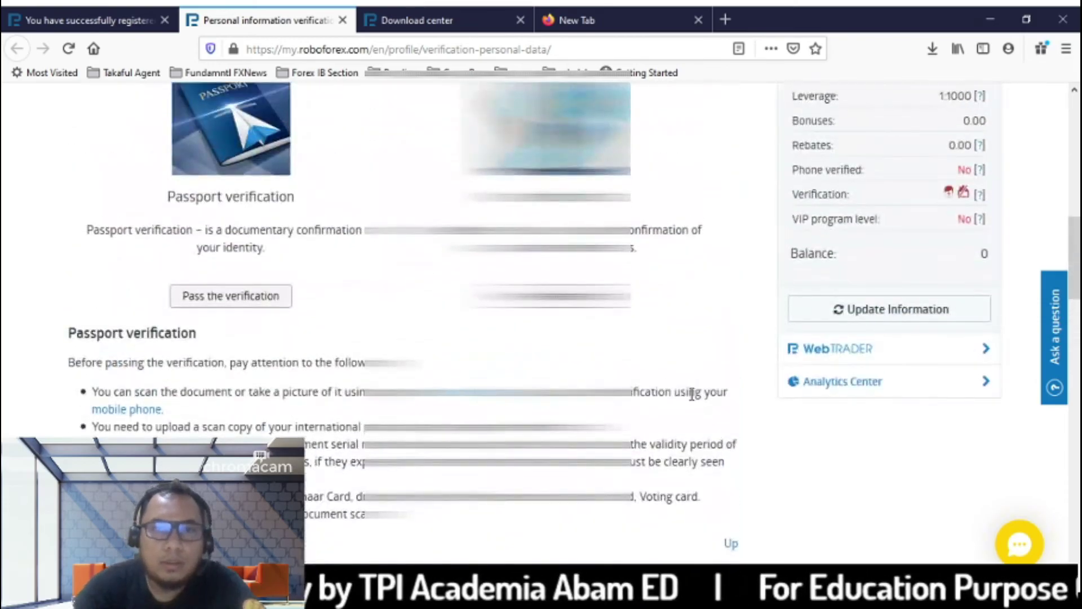
pyautogui.scroll(7, 635, 410)
pyautogui.scroll(-8, 635, 411)
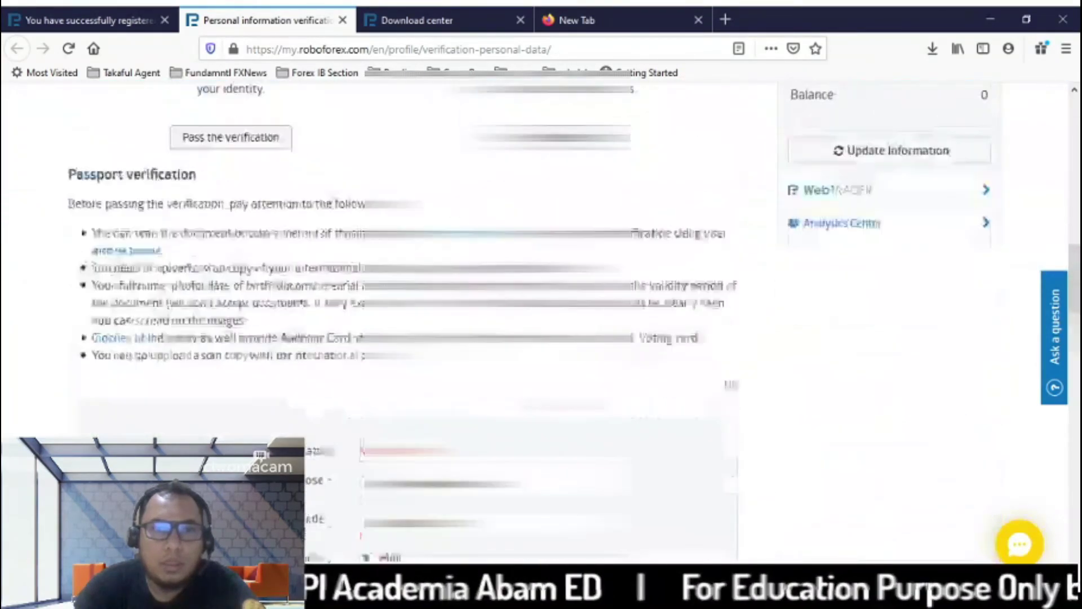
pyautogui.scroll(-6, 404, 321)
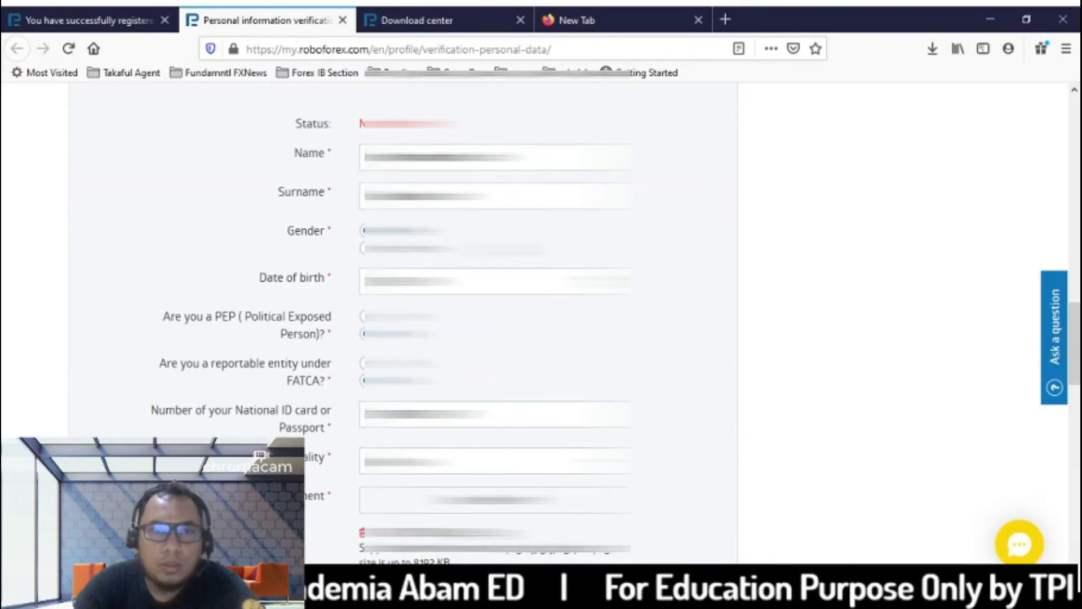
pyautogui.scroll(-5, 404, 321)
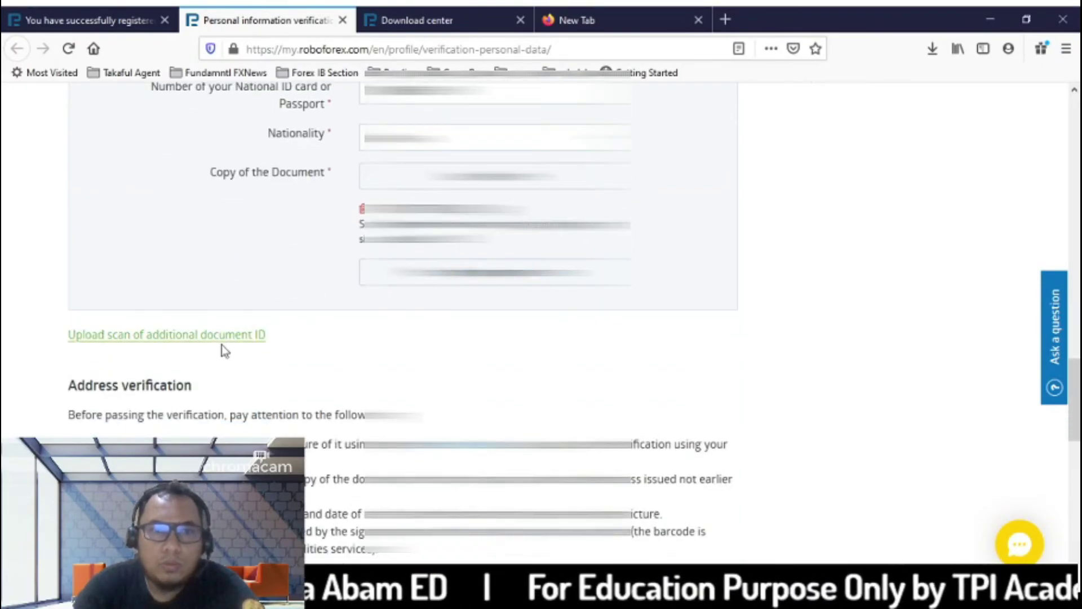
pyautogui.scroll(-9, 213, 346)
pyautogui.scroll(-4, 404, 321)
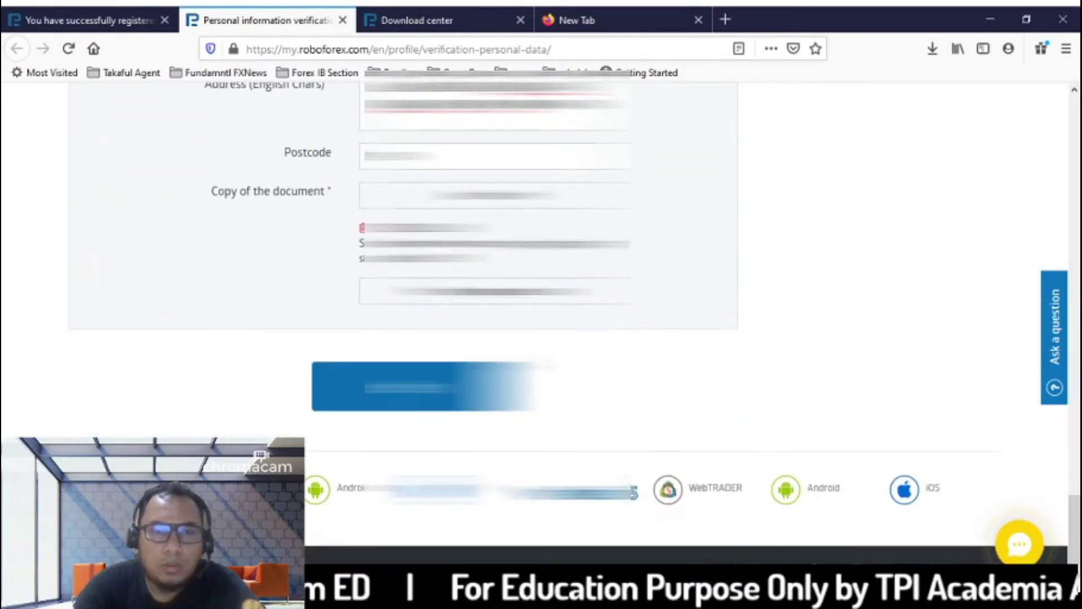
pyautogui.scroll(8, 404, 322)
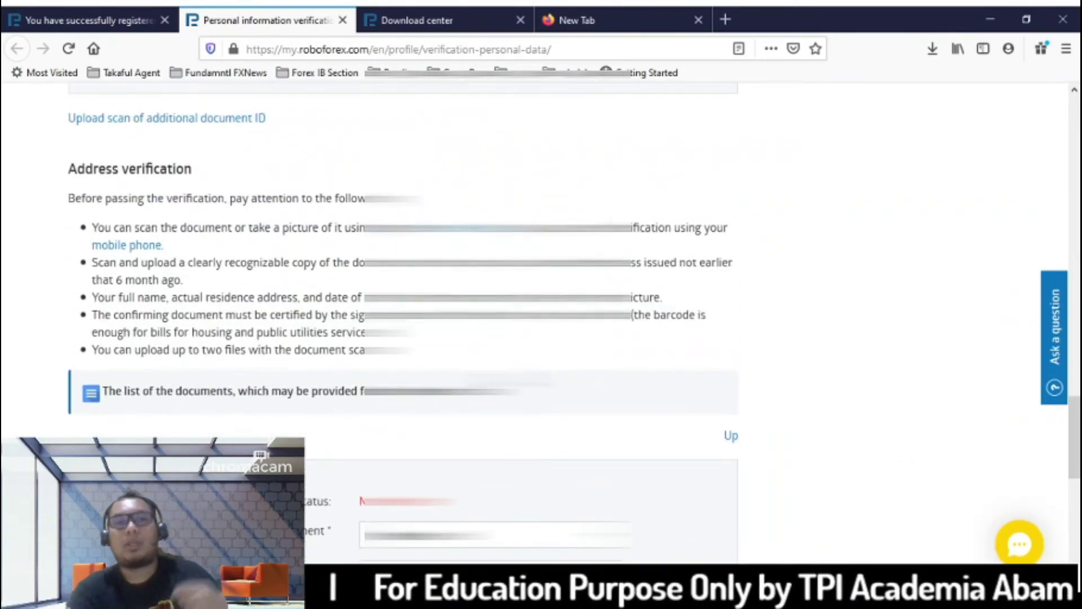
pyautogui.scroll(15, 404, 321)
pyautogui.scroll(10, 404, 321)
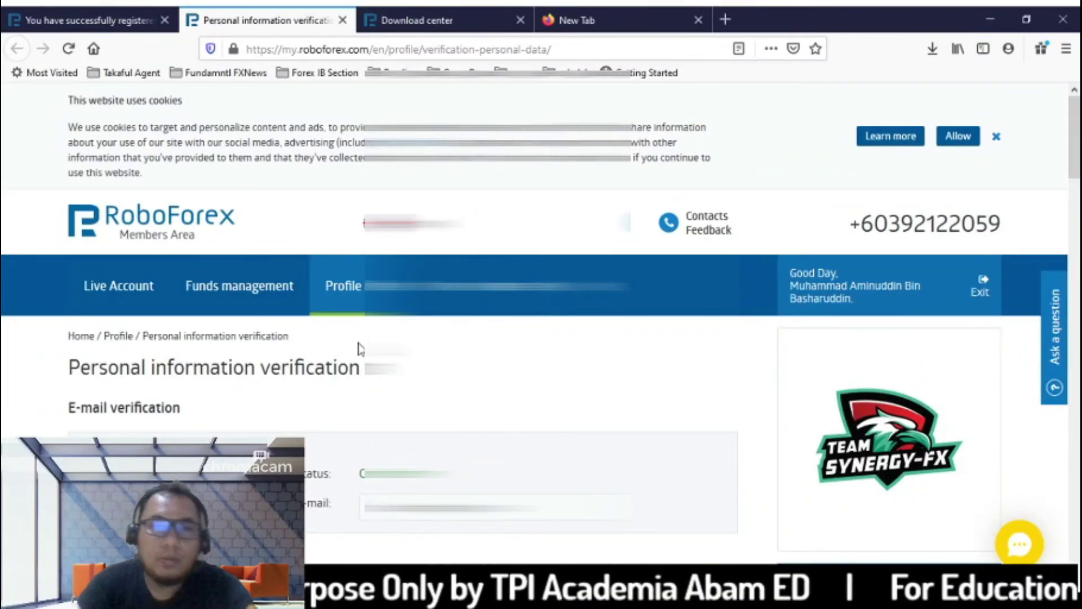
pyautogui.scroll(-6, 415, 373)
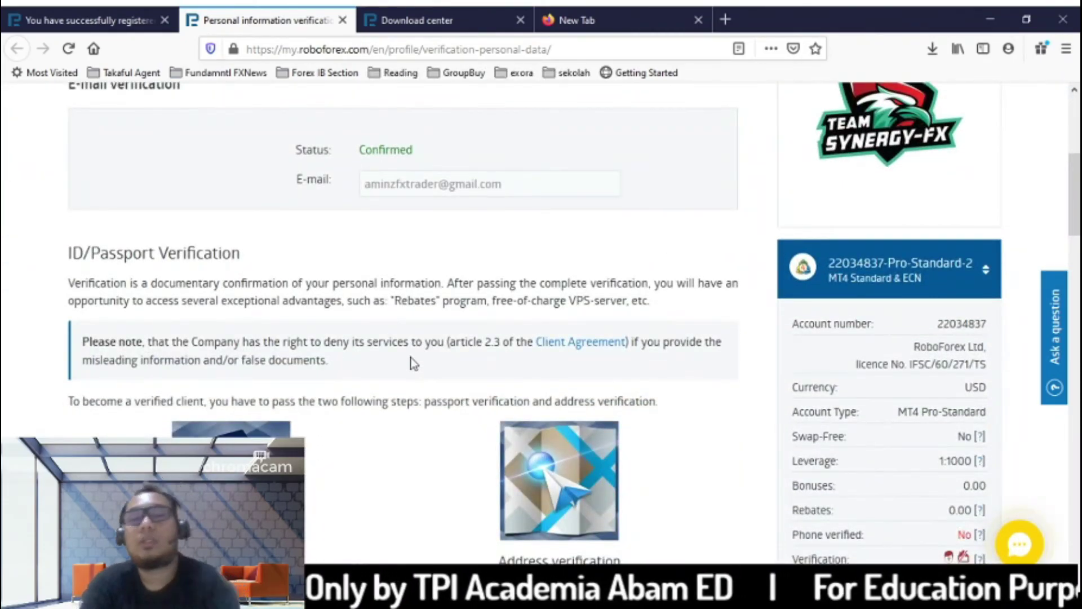
pyautogui.scroll(-5, 423, 355)
pyautogui.scroll(6, 431, 350)
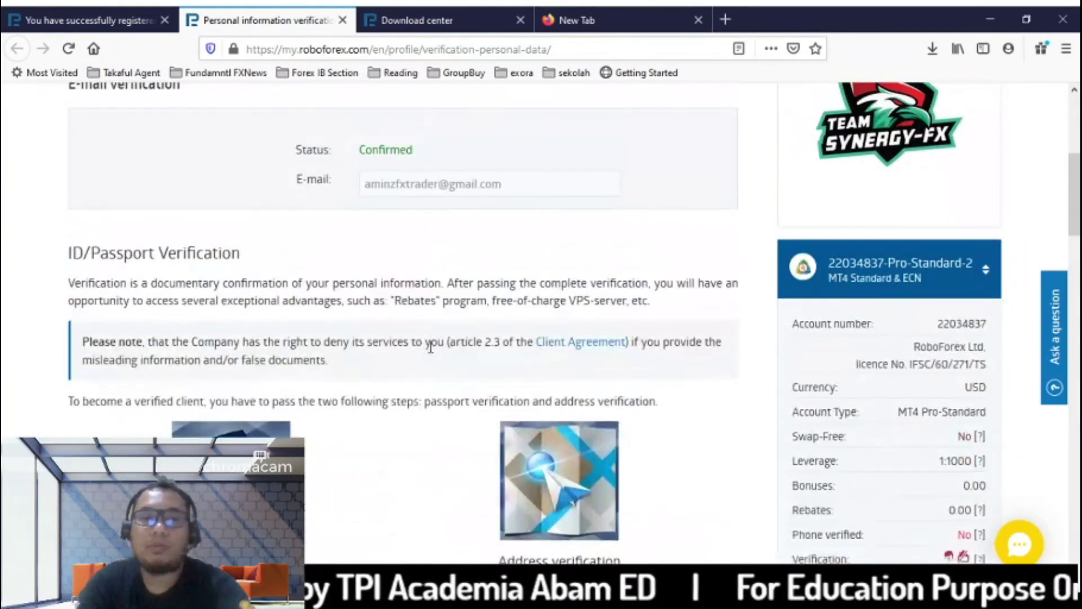
pyautogui.scroll(3, 439, 348)
pyautogui.press('F5')
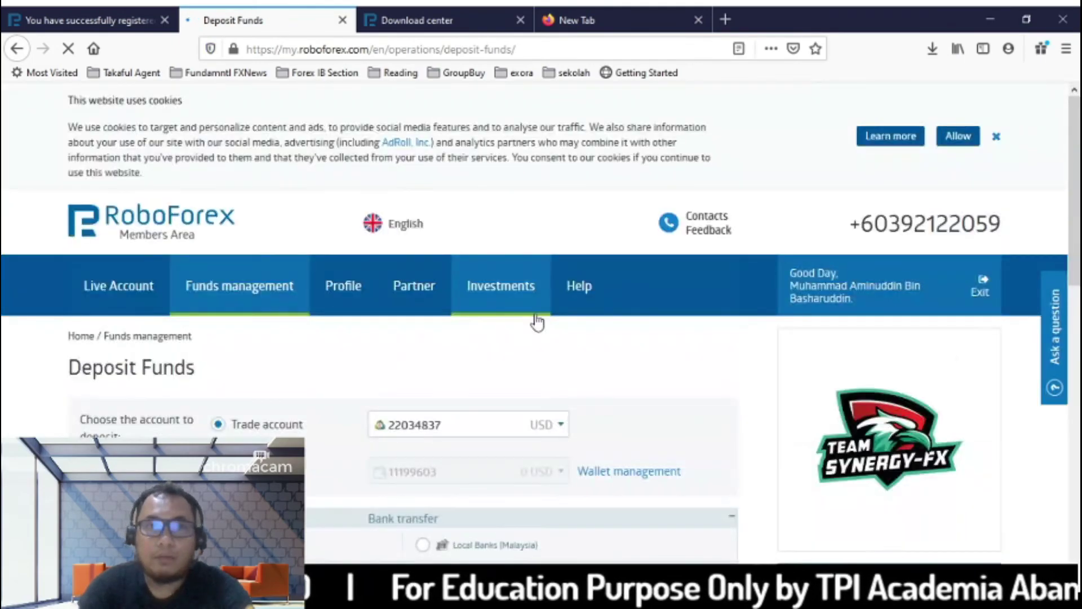
# Confirm the existing trade account as the deposit target.
pyautogui.moveTo(537, 322)
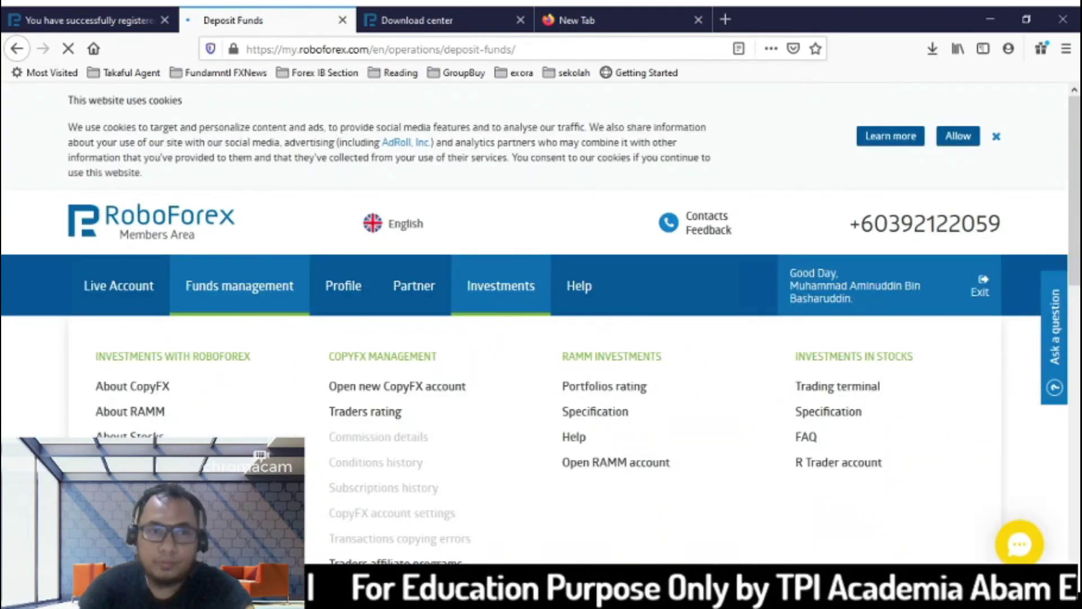
pyautogui.scroll(-4, 1035, 285)
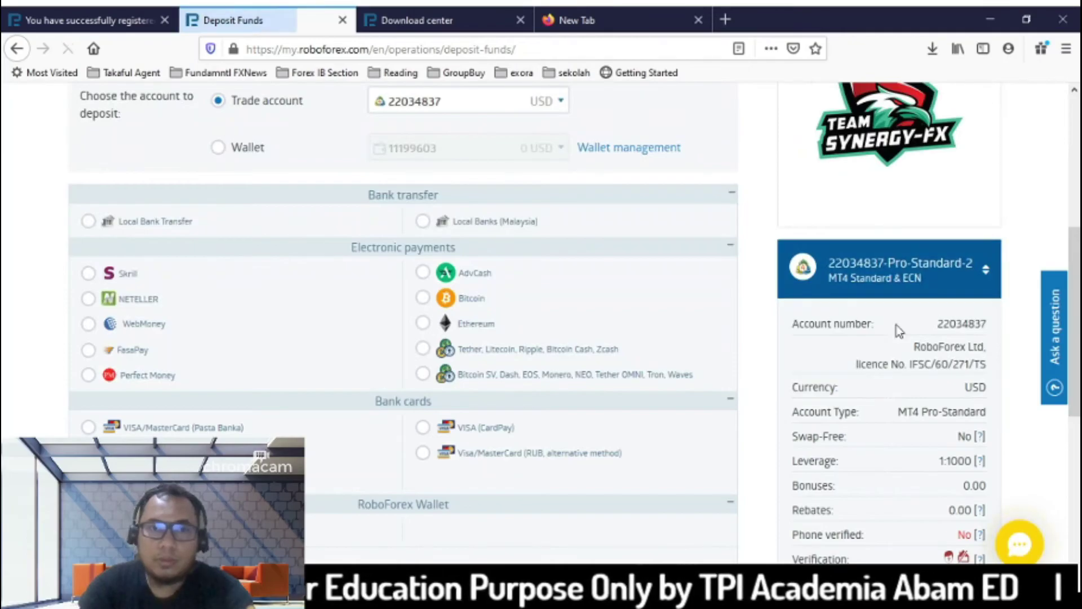
pyautogui.scroll(3, 391, 346)
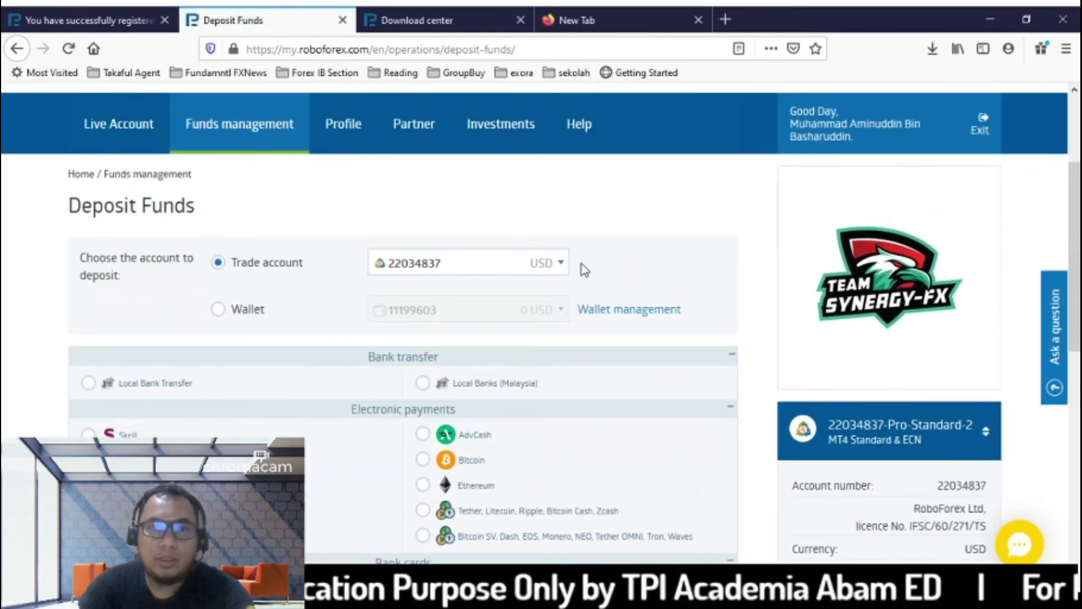
pyautogui.click(558, 268)
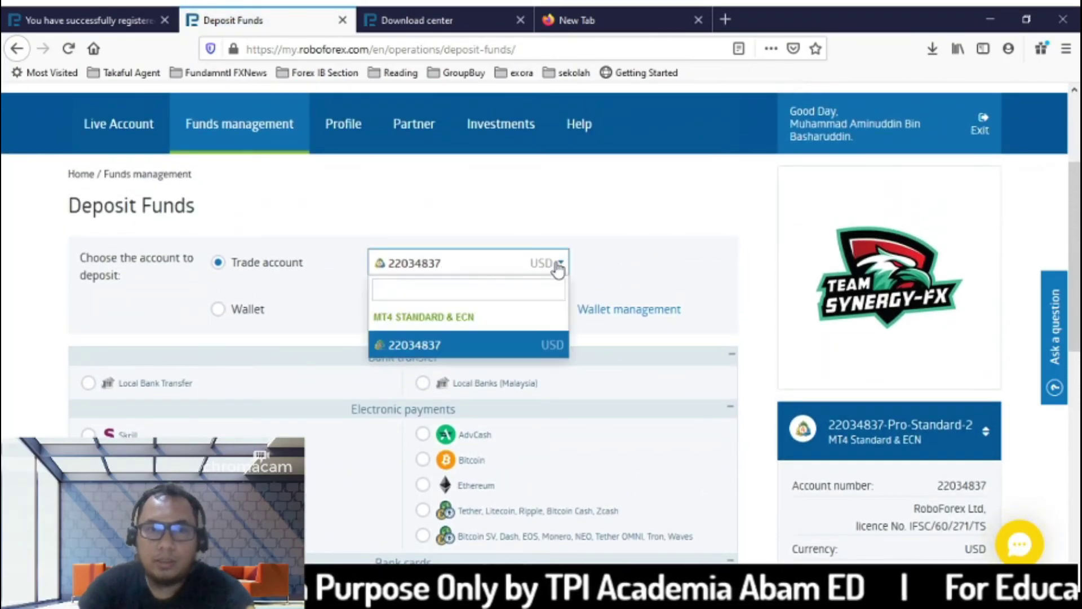
pyautogui.click(465, 344)
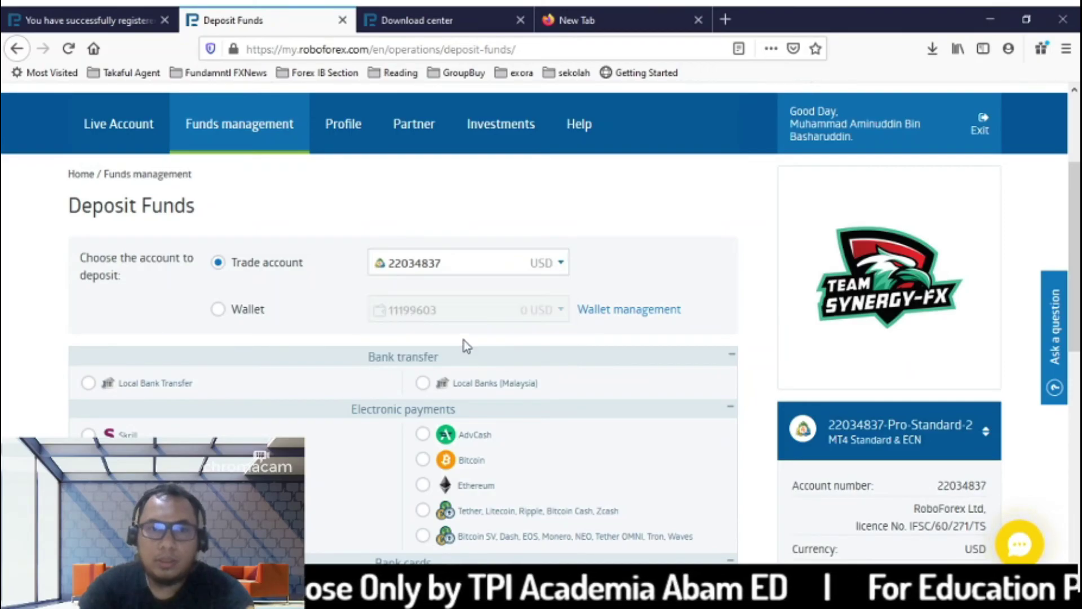
pyautogui.click(563, 273)
pyautogui.click(423, 344)
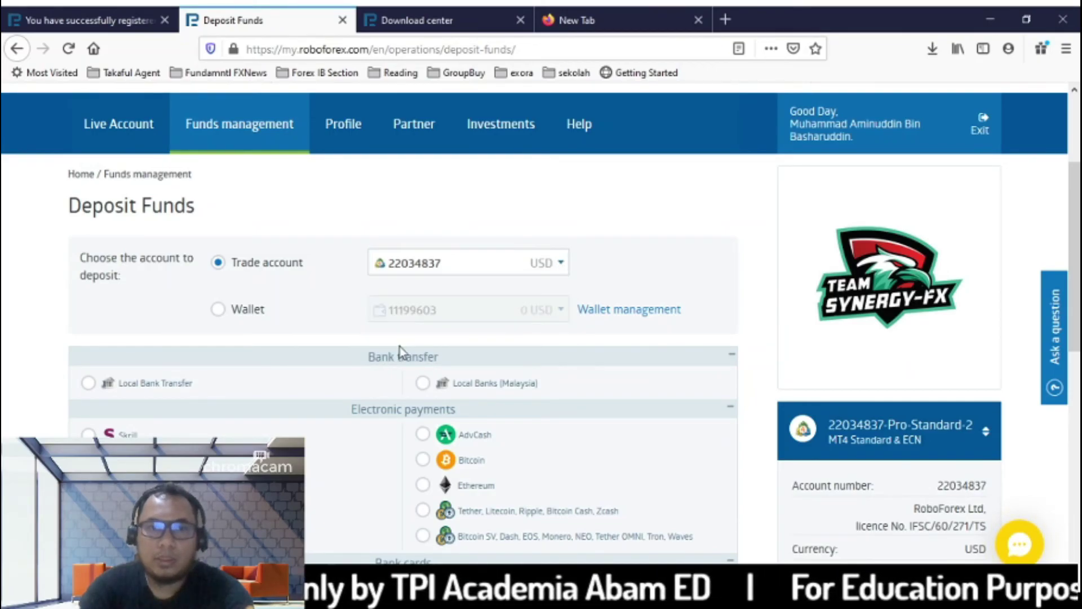
# Briefly try NETELLER, then settle on Local Banks (Malaysia) as the payment method.
pyautogui.scroll(-3, 620, 257)
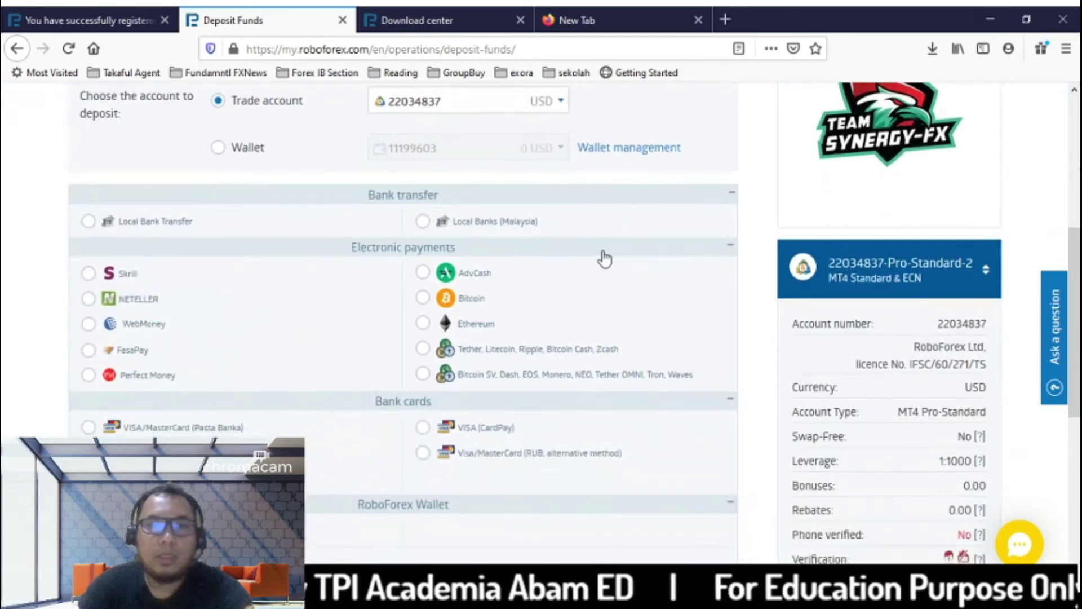
pyautogui.click(424, 221)
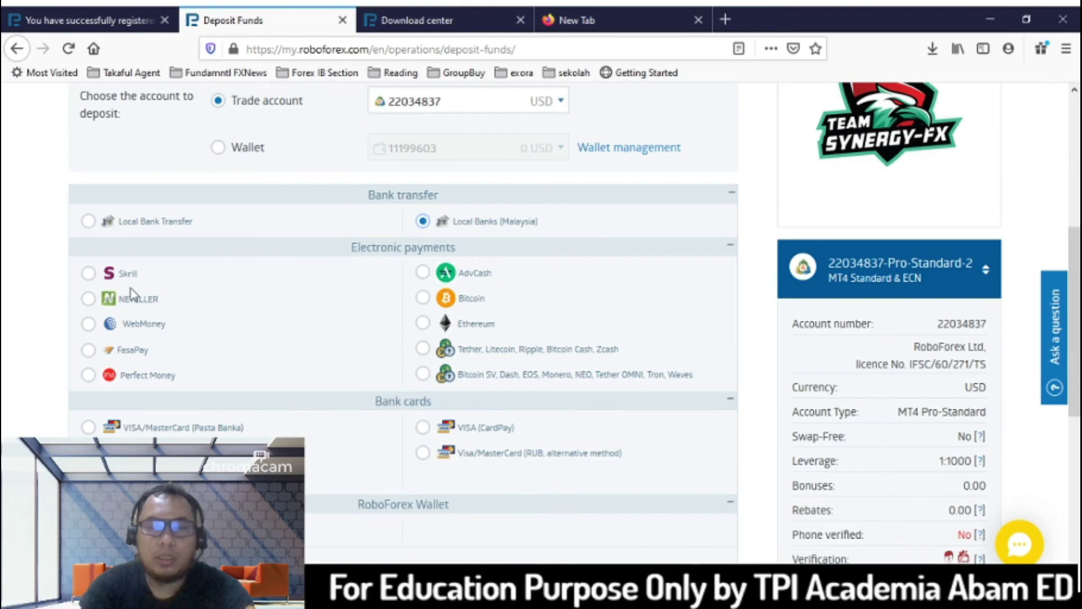
pyautogui.click(89, 300)
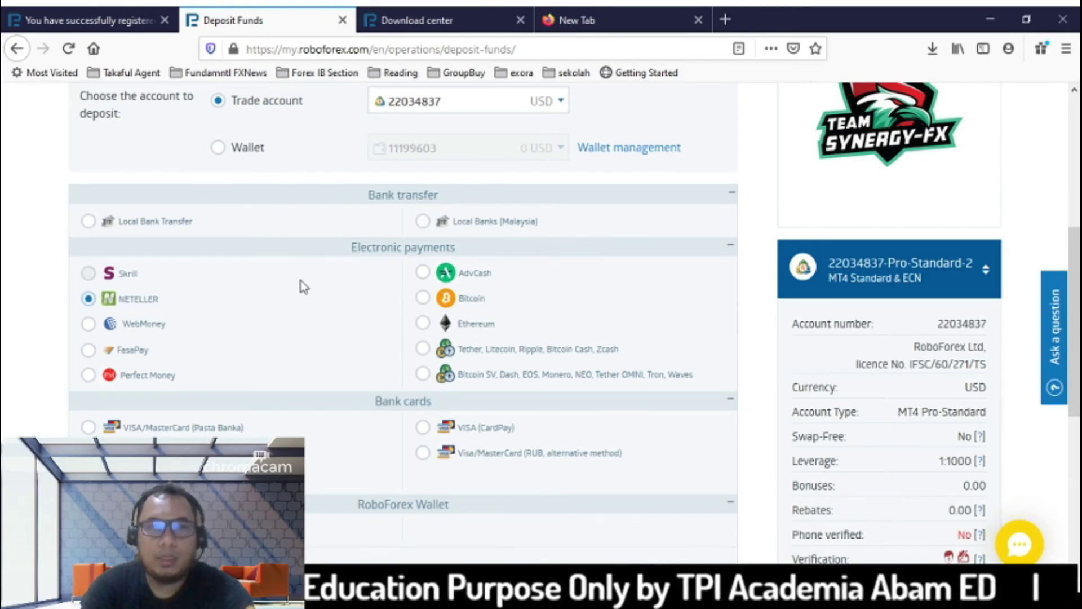
pyautogui.click(424, 221)
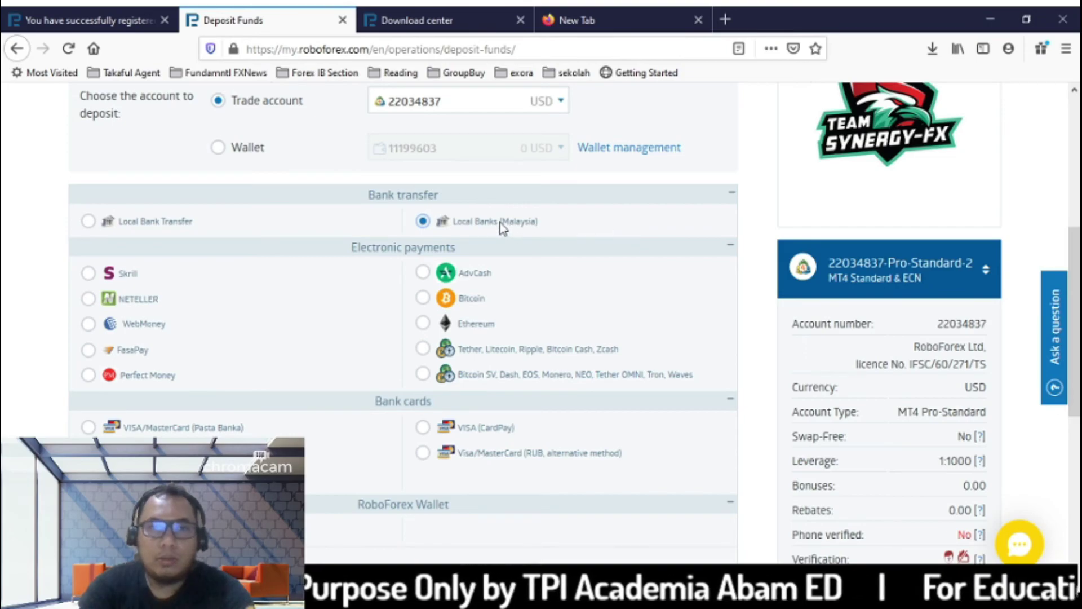
# Try VISA (CardPay) and Connectum, settling on VISA/MasterCard (Pasta Banka).
pyautogui.scroll(-1, 557, 270)
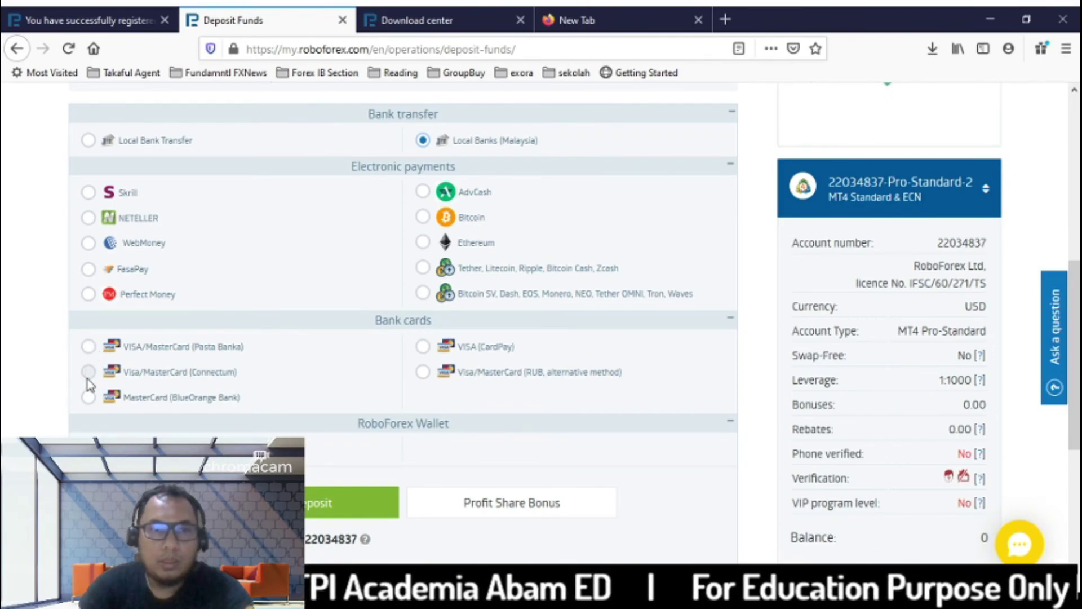
pyautogui.click(424, 346)
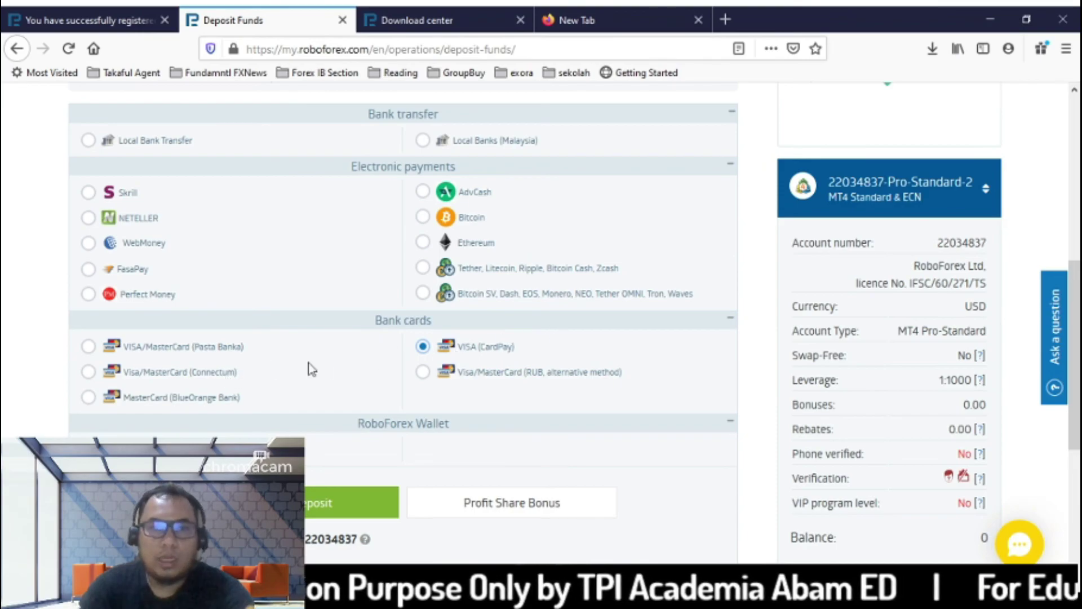
pyautogui.click(88, 397)
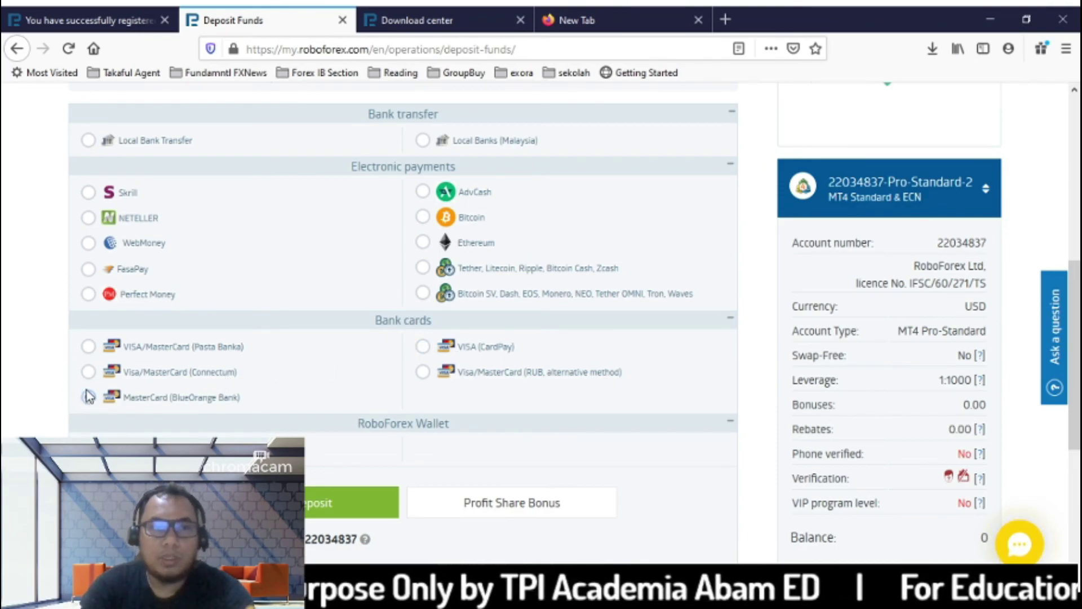
pyautogui.click(126, 347)
pyautogui.scroll(-2, 360, 363)
pyautogui.scroll(-3, 361, 364)
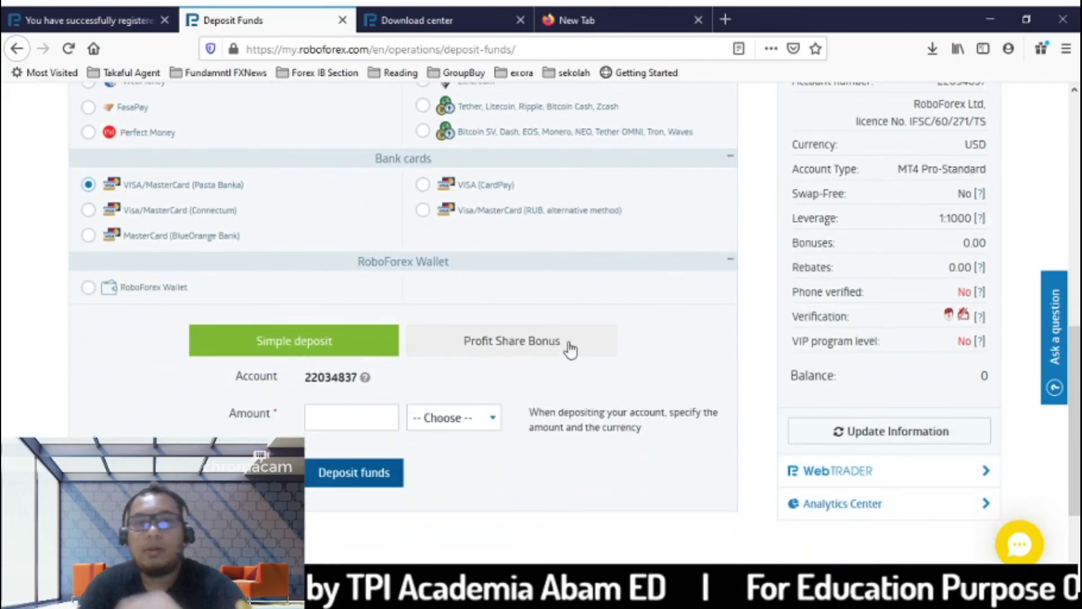
pyautogui.scroll(10, 555, 367)
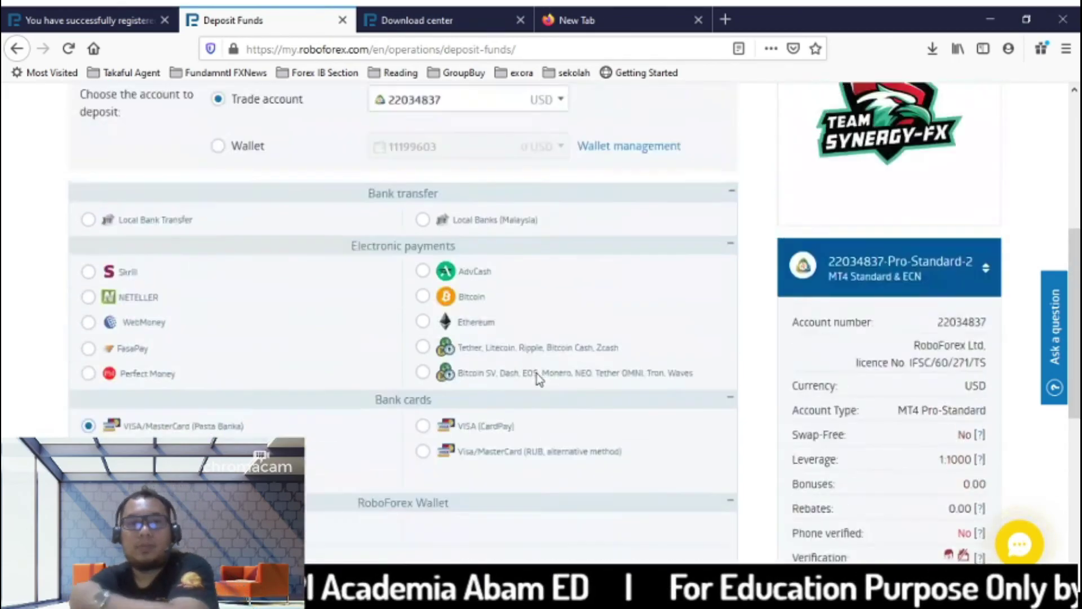
# Select Local Banks (Malaysia) and keep MYR as the deposit currency.
pyautogui.click(424, 302)
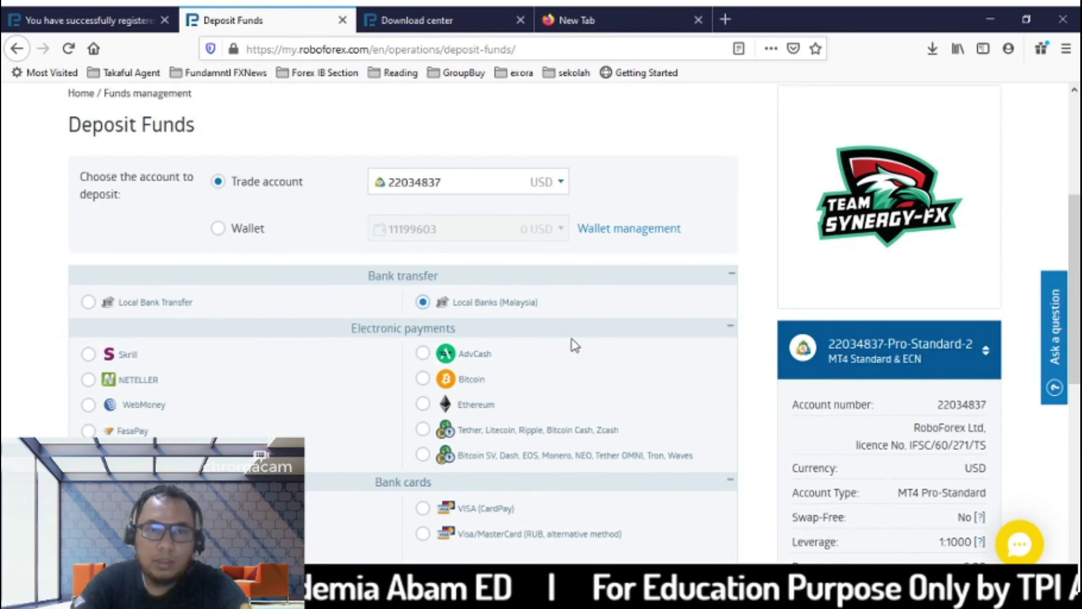
pyautogui.scroll(-7, 573, 347)
pyautogui.click(371, 337)
pyautogui.click(482, 338)
pyautogui.click(484, 341)
# Enter 50 in the Amount field.
pyautogui.click(329, 344)
pyautogui.write('50')
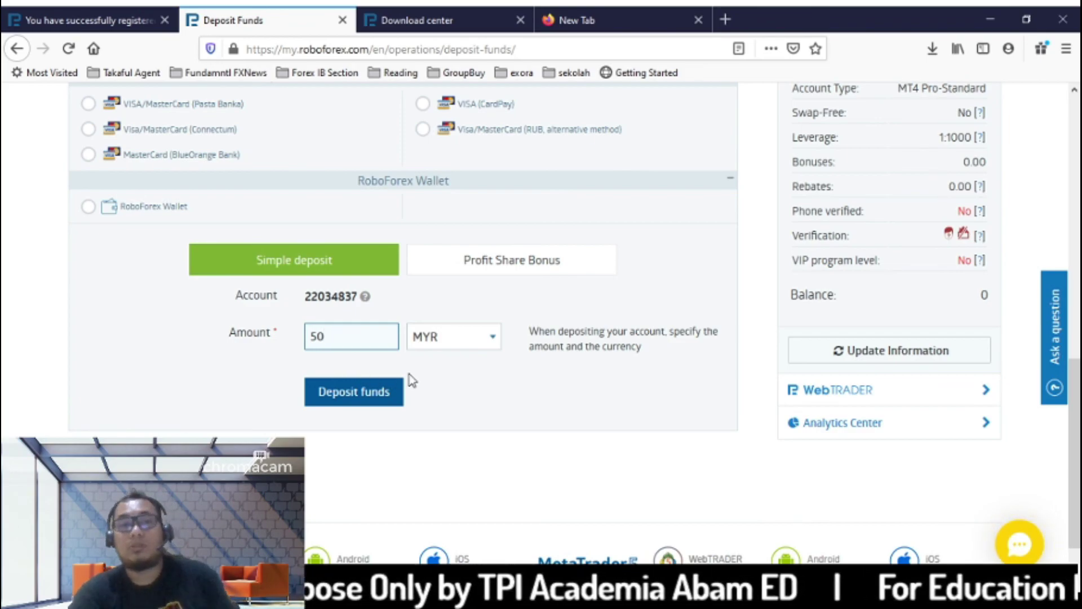
pyautogui.moveTo(370, 342); pyautogui.dragTo(302, 342)
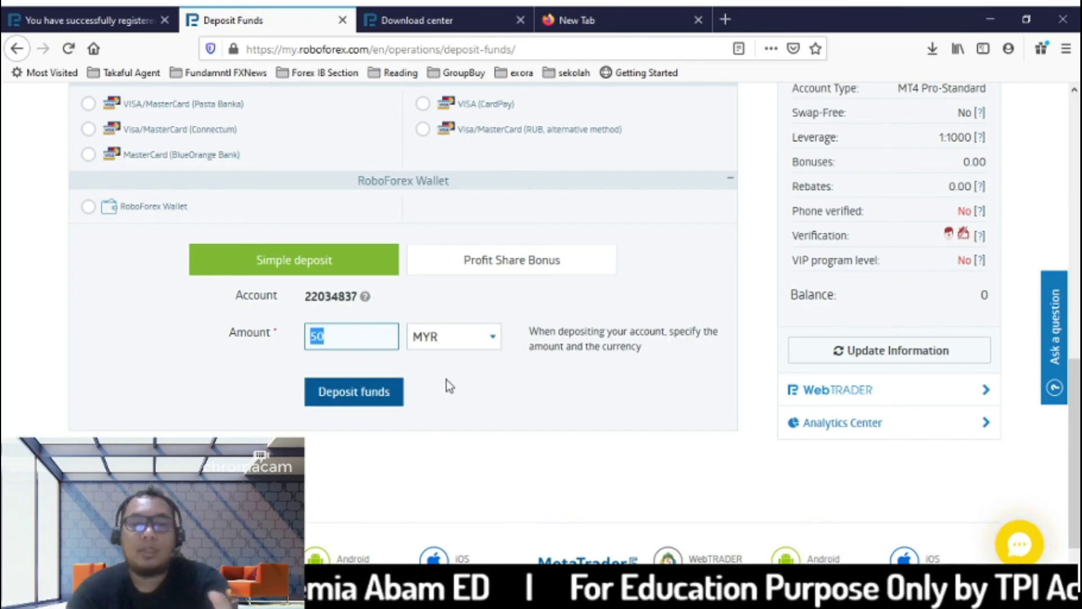
pyautogui.scroll(3, 448, 386)
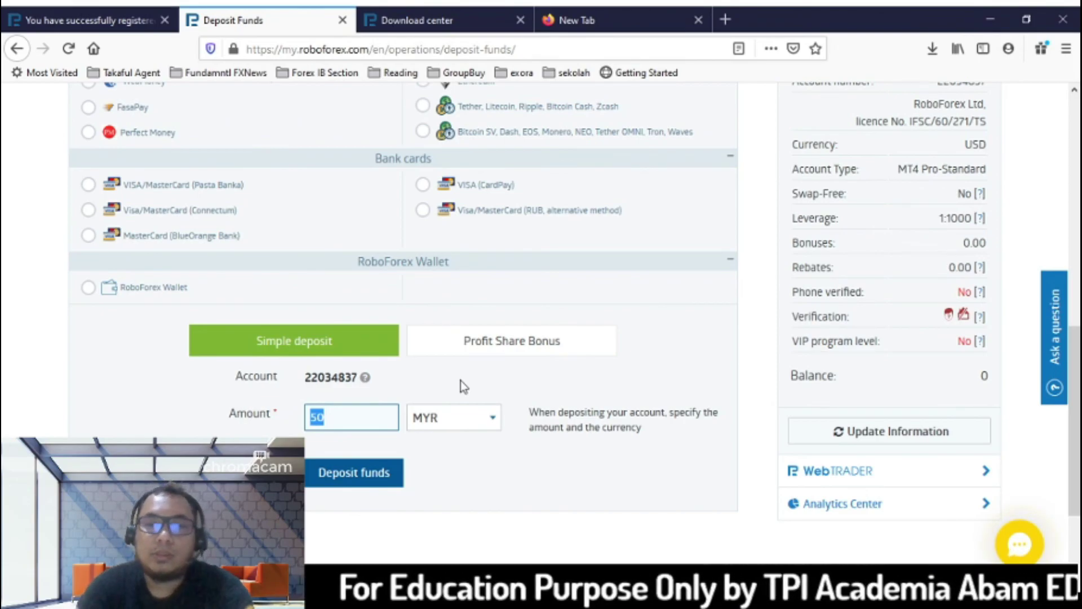
pyautogui.scroll(15, 496, 358)
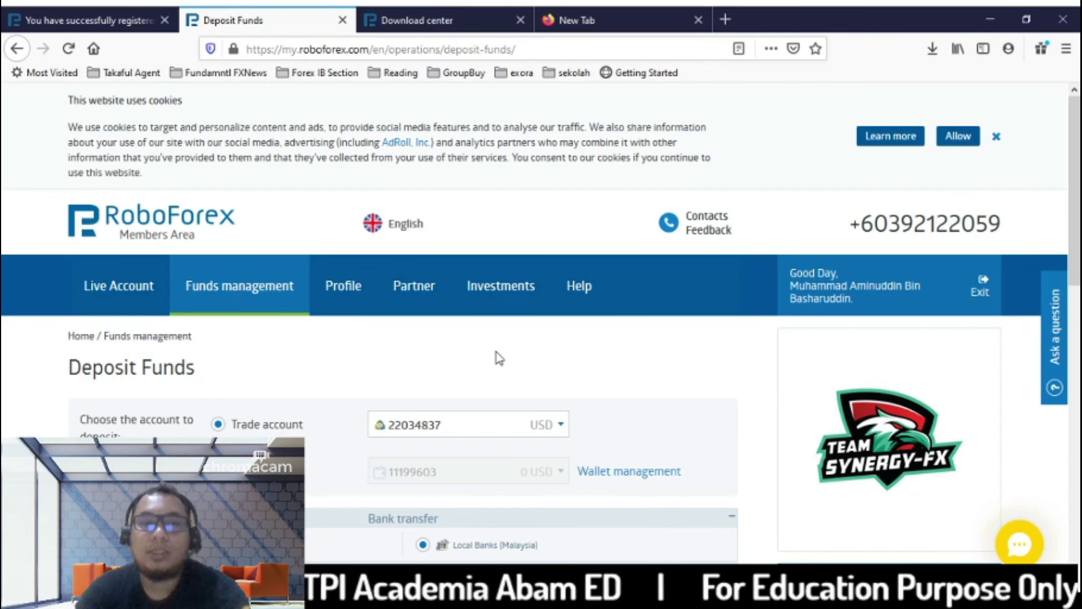
pyautogui.scroll(-10, 499, 358)
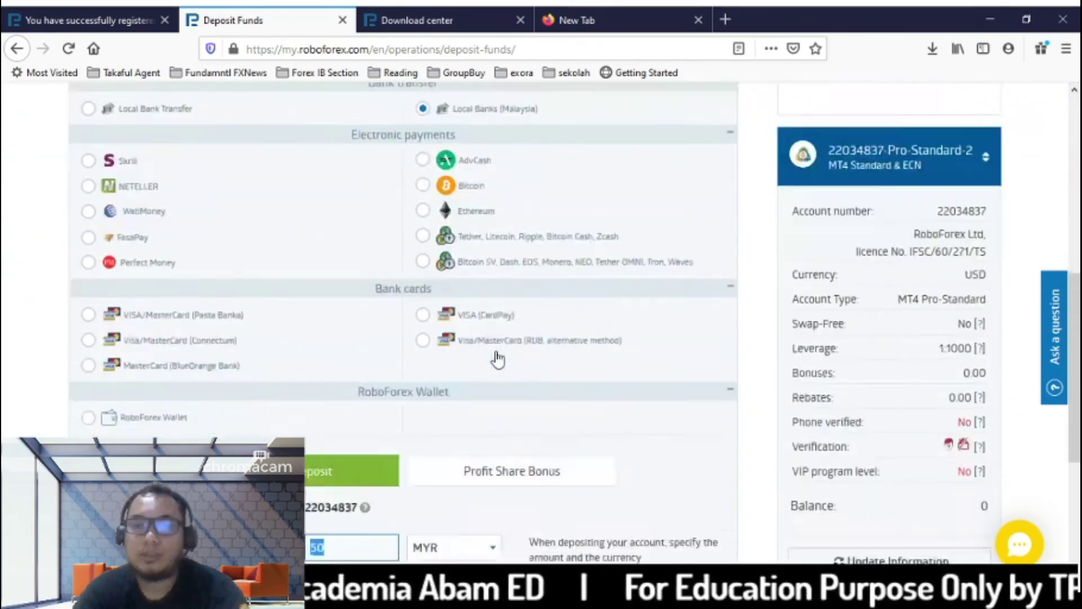